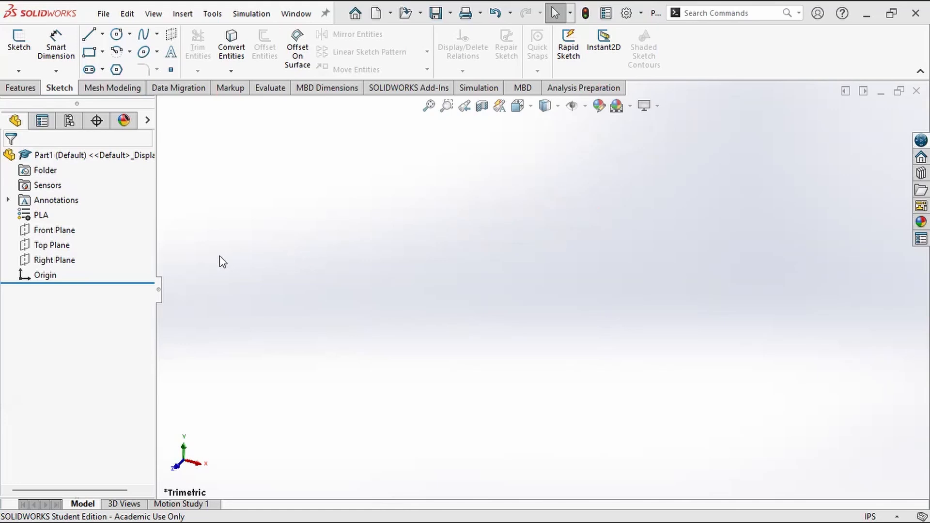
# Step: Start a sketch on the Front Plane and draw a circle centred on the origin with a radius of about 3.5 in
pyautogui.click(63, 231)
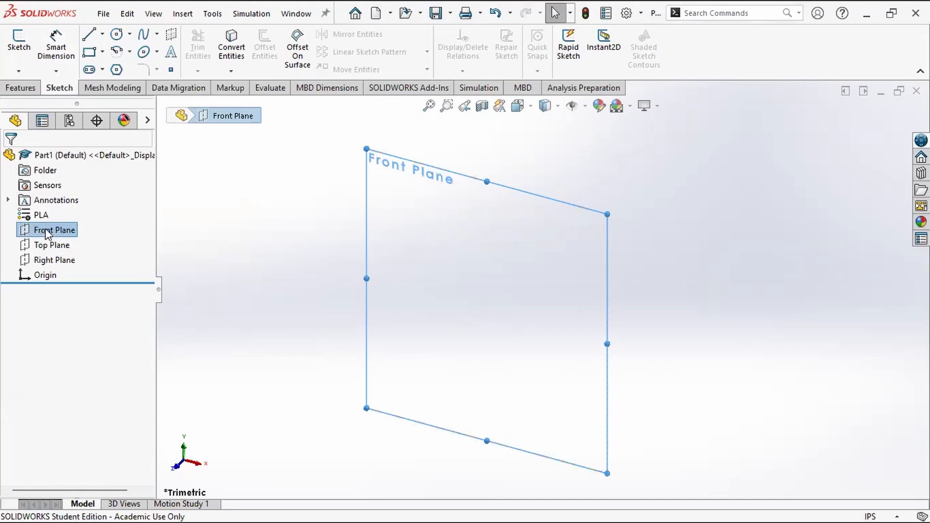
pyautogui.click(19, 44)
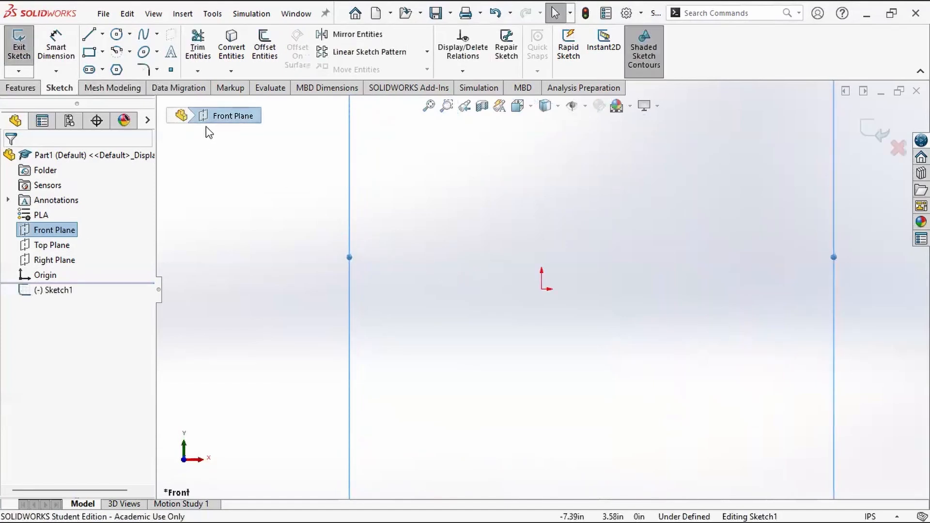
pyautogui.click(117, 35)
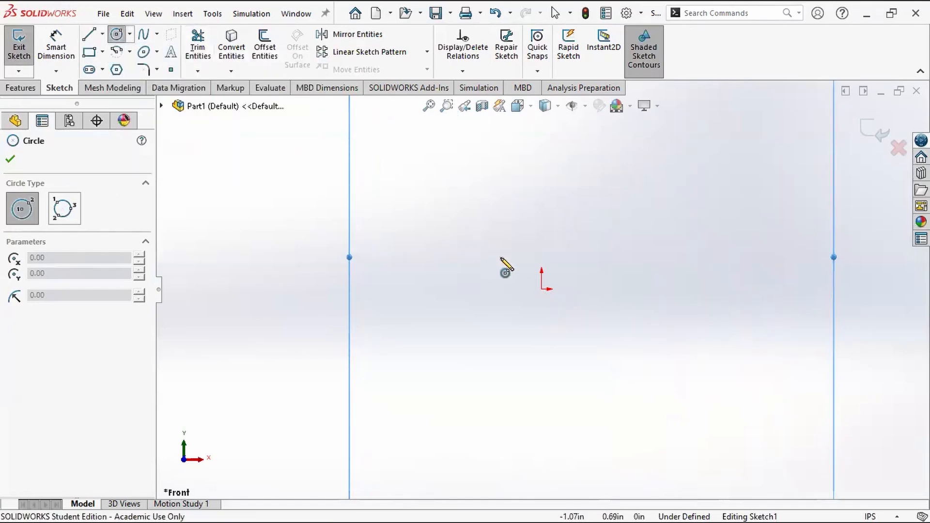
pyautogui.click(541, 289)
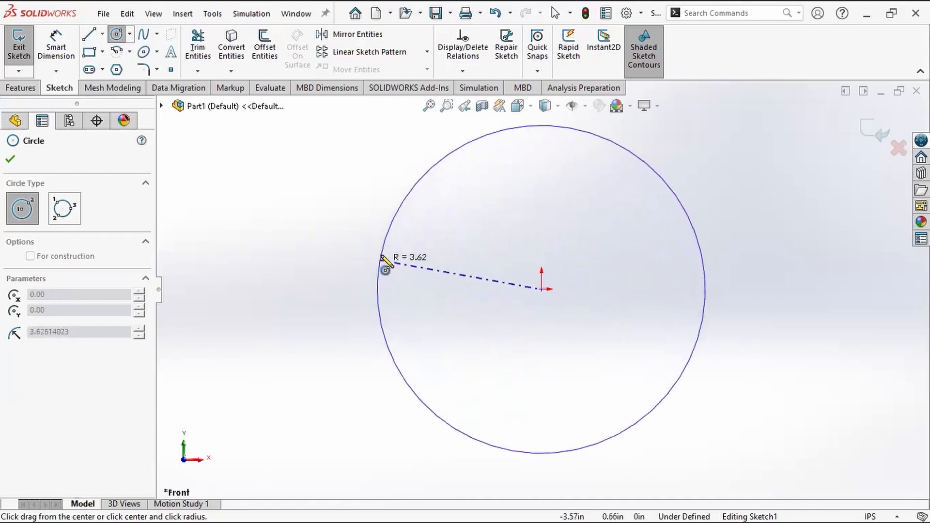
pyautogui.click(387, 318)
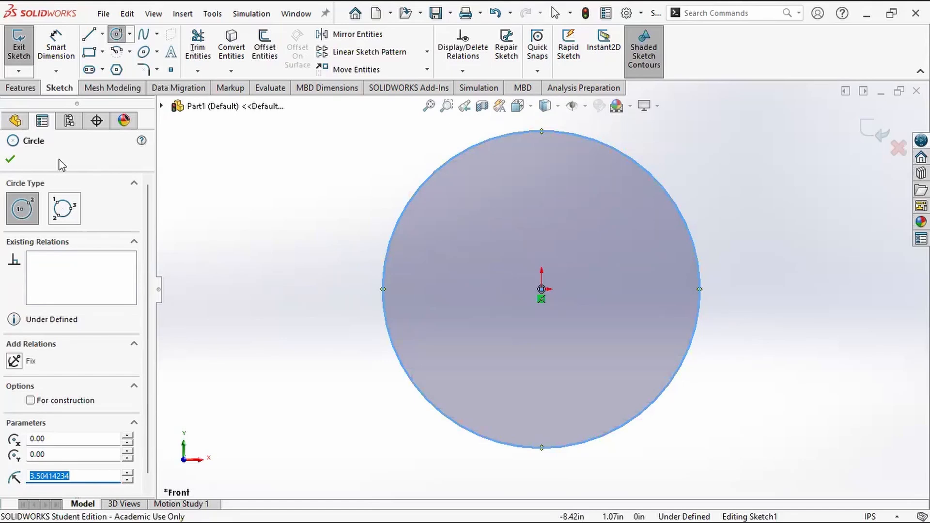
pyautogui.press('Escape')
pyautogui.click(345, 281)
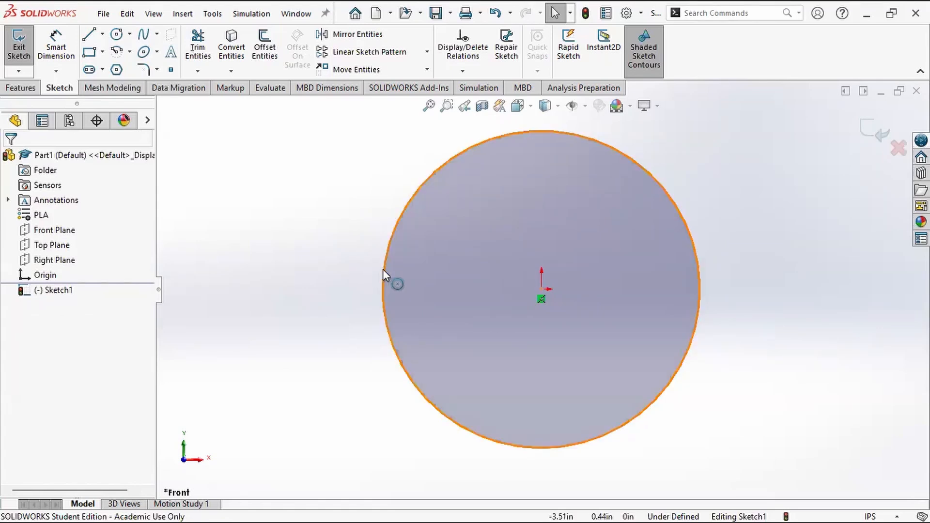
# Step: Enlarge the circle freehand to a radius of about 3.86 in and try to move its centre point off the origin
pyautogui.click(383, 270)
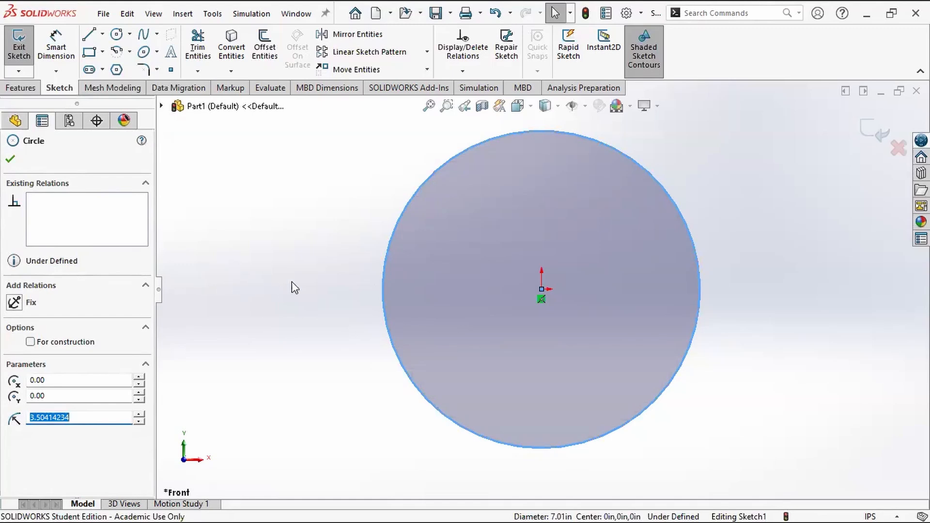
pyautogui.moveTo(382, 280); pyautogui.dragTo(382, 307)
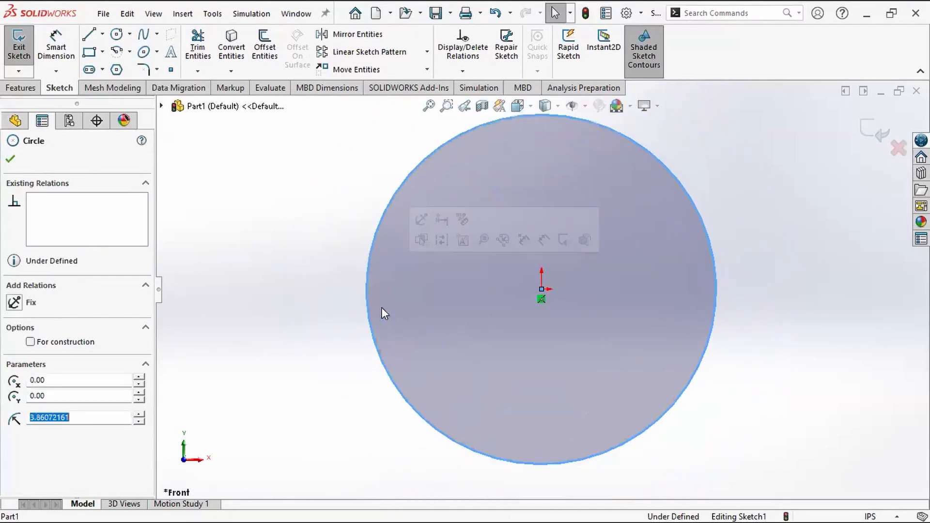
pyautogui.click(786, 341)
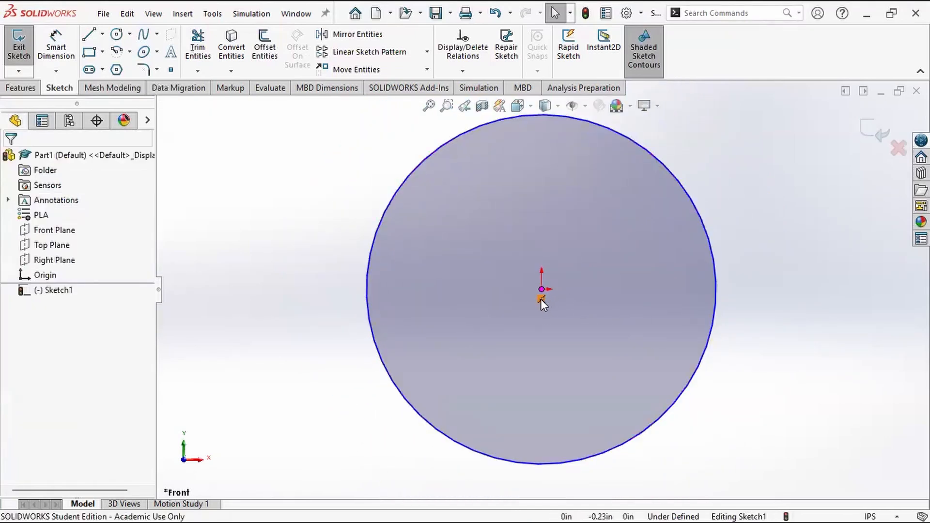
pyautogui.moveTo(542, 290); pyautogui.dragTo(518, 239)
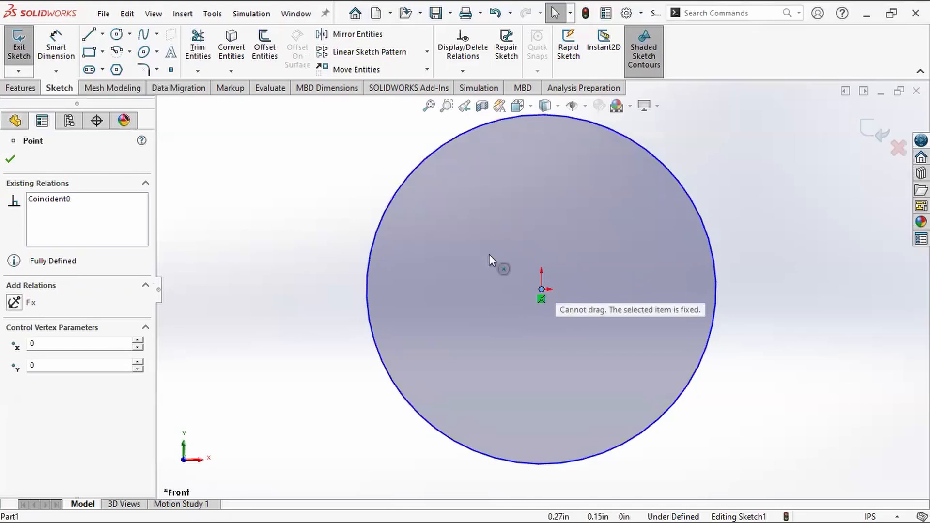
pyautogui.moveTo(528, 231); pyautogui.dragTo(580, 269)
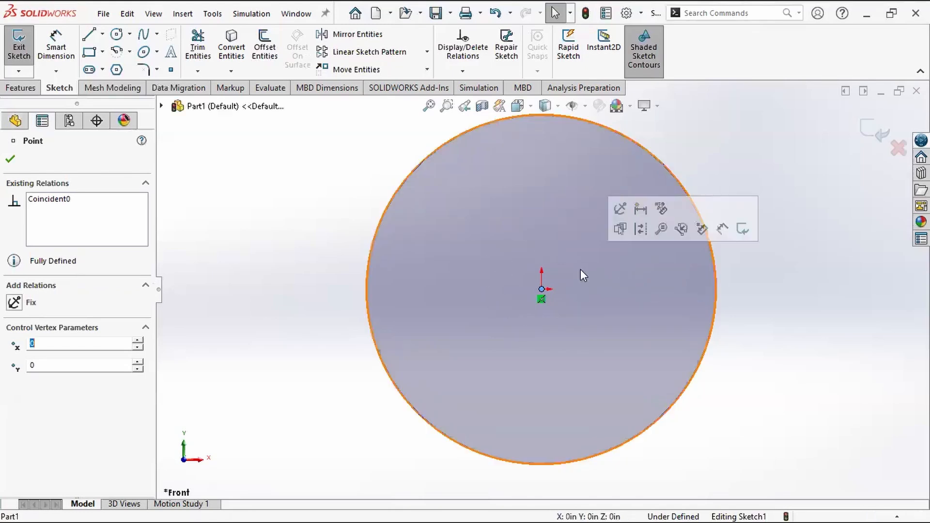
pyautogui.press('Escape')
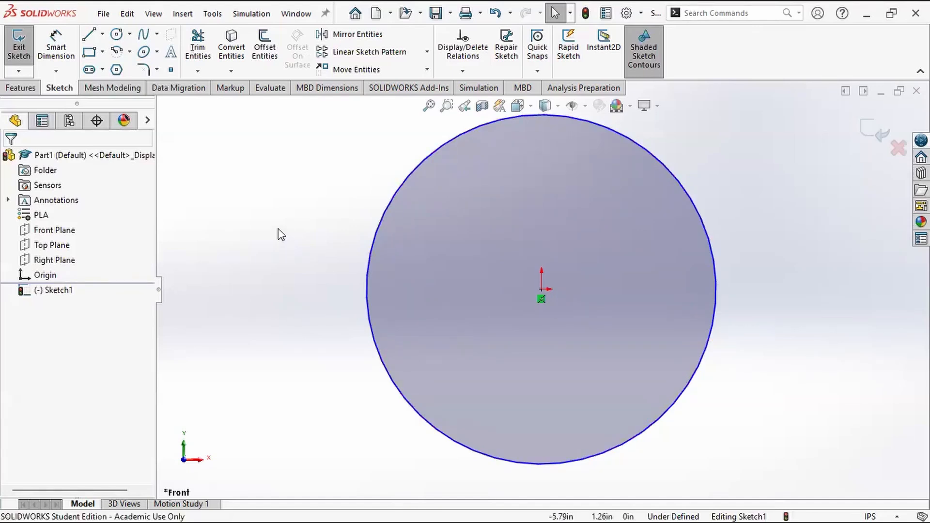
# Step: Dimension the circle's diameter with Smart Dimension and set it to 5 in
pyautogui.click(56, 58)
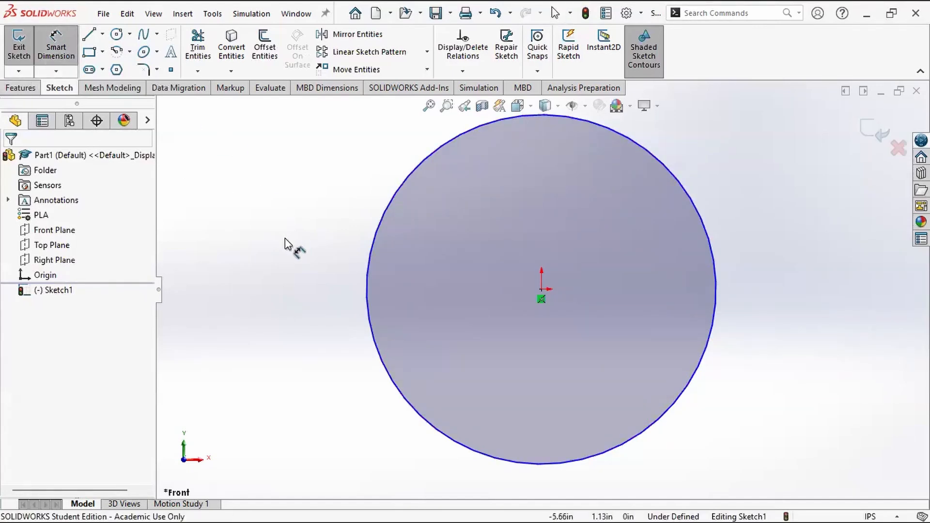
pyautogui.click(57, 48)
pyautogui.click(57, 48)
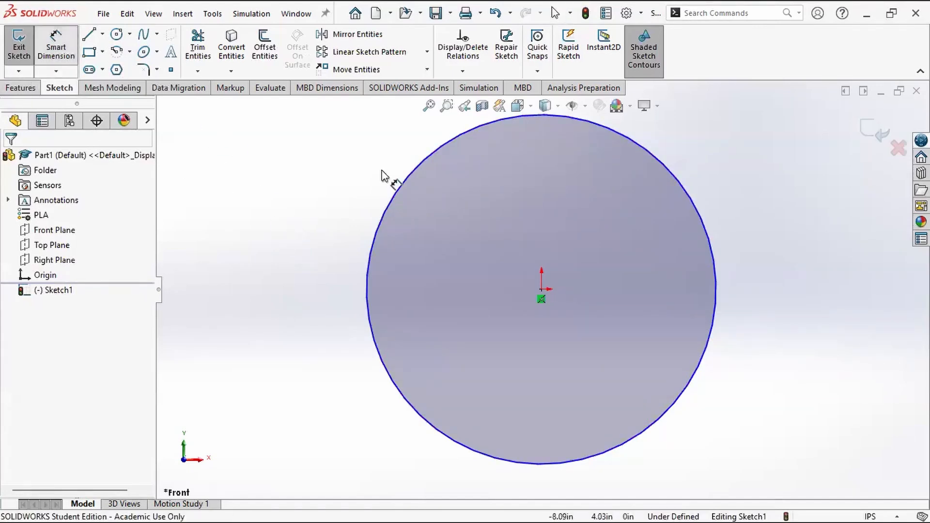
pyautogui.click(388, 210)
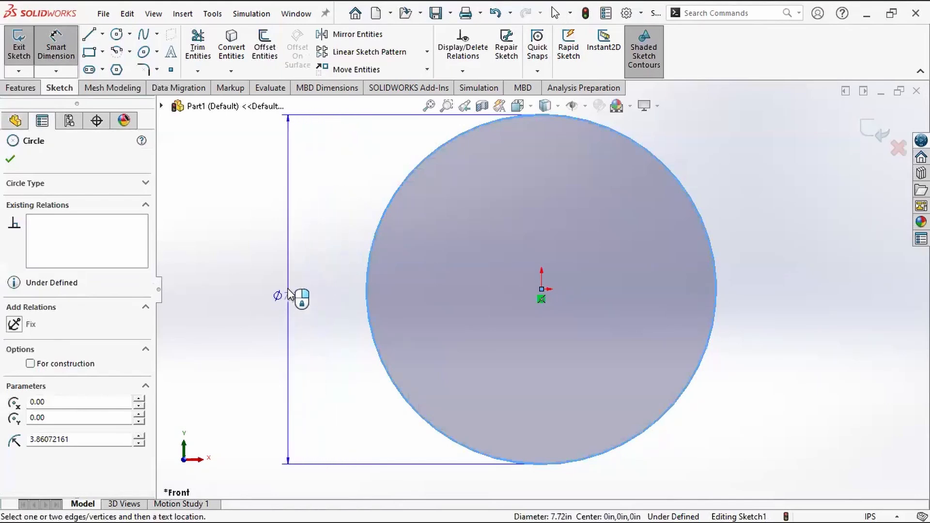
pyautogui.click(299, 299)
pyautogui.click(288, 329)
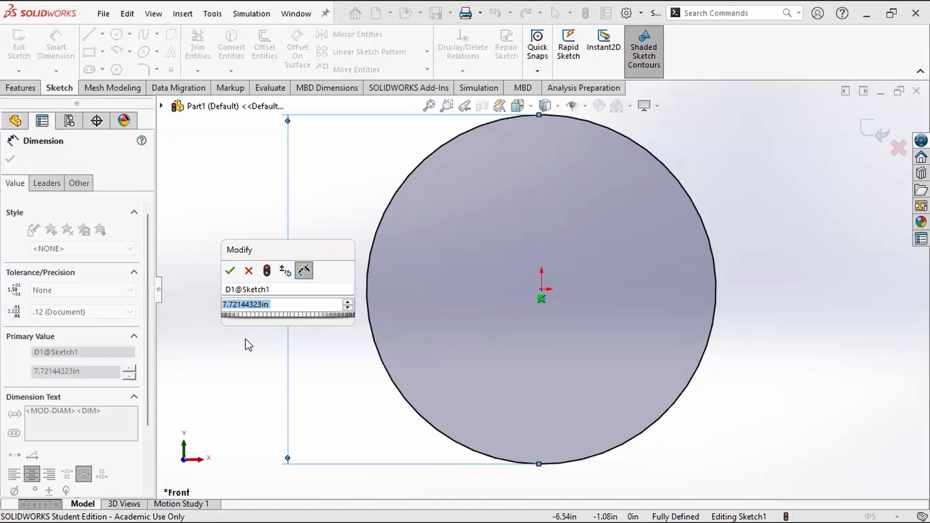
pyautogui.write('5')
pyautogui.press('Return')
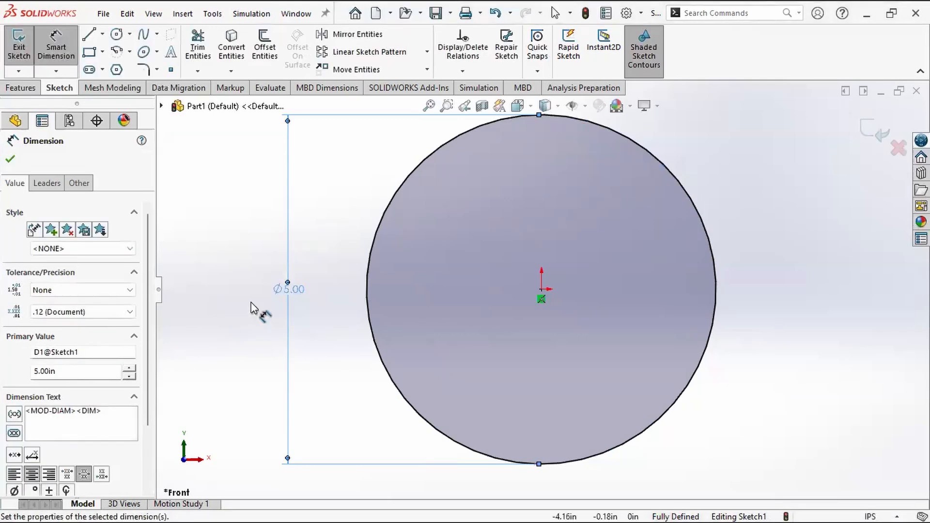
pyautogui.press('Escape')
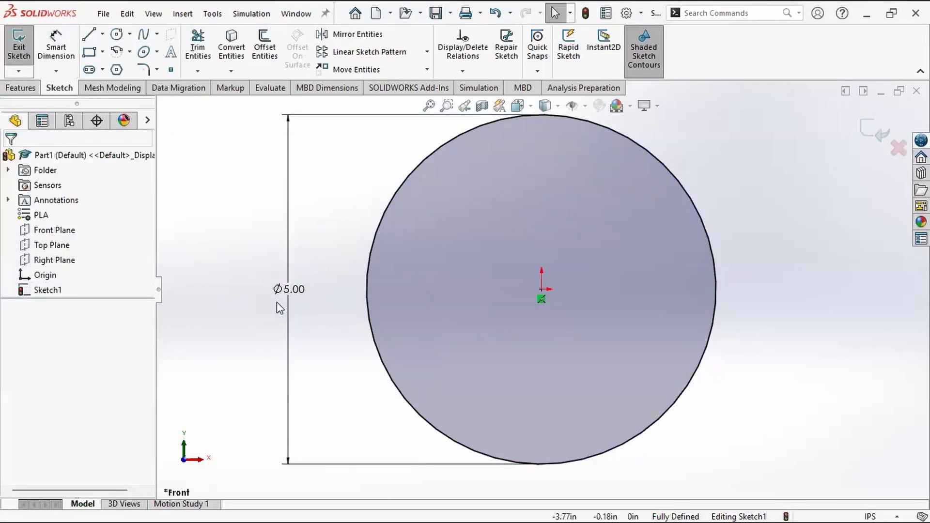
# Step: Test the circle's constraints by trying to move its edge and its centre point
pyautogui.click(368, 316)
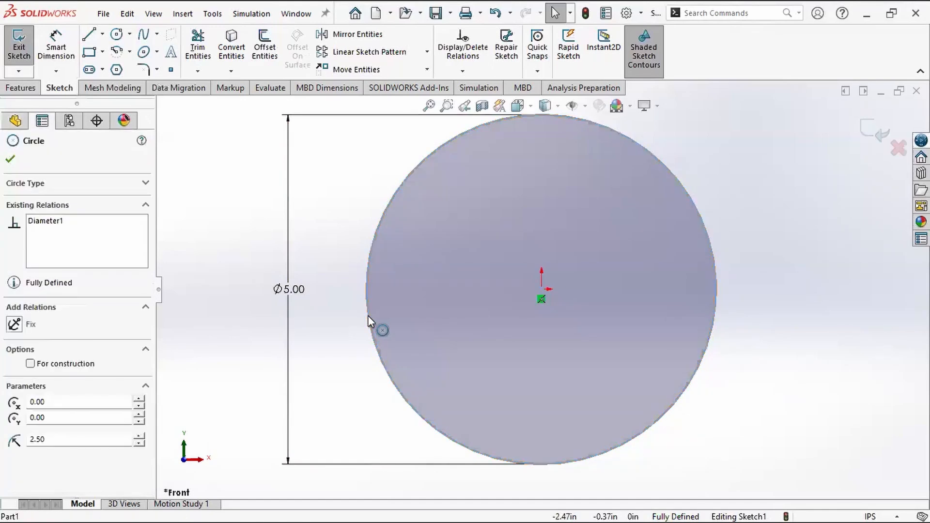
pyautogui.click(356, 376)
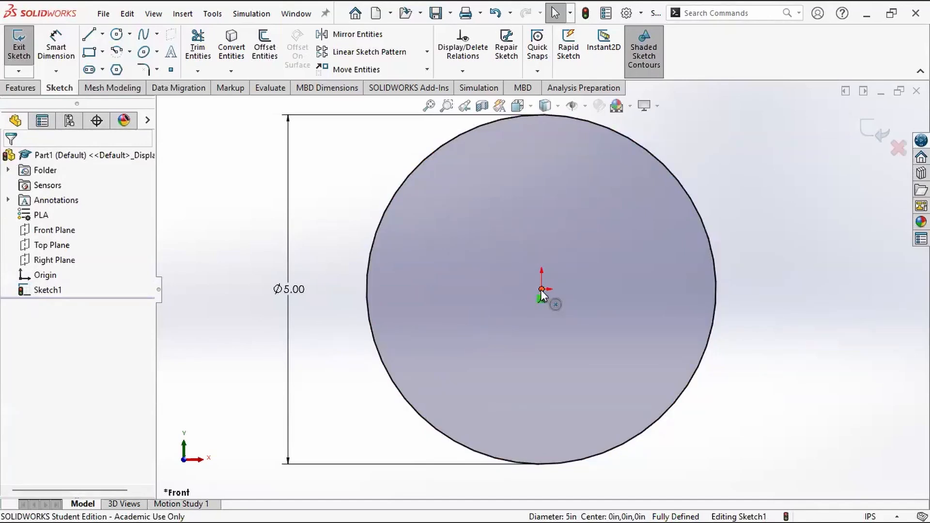
pyautogui.moveTo(541, 289); pyautogui.dragTo(600, 314)
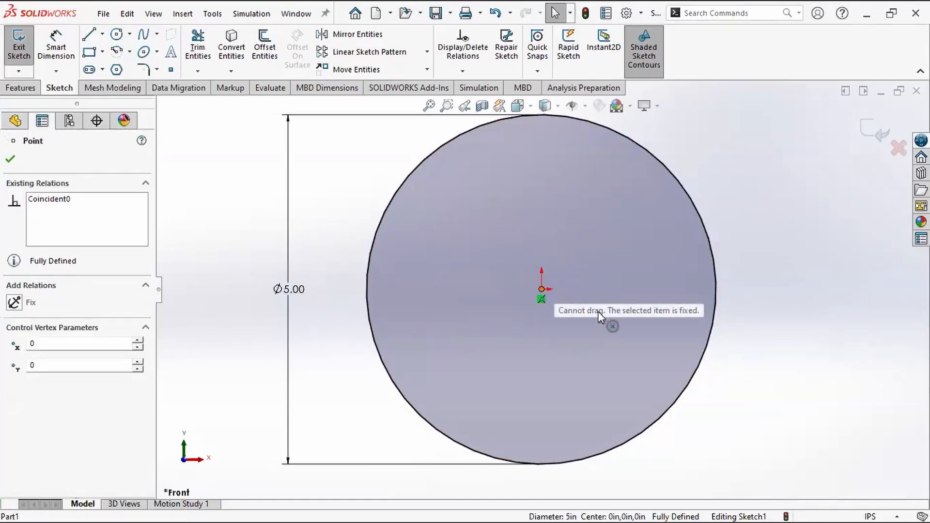
pyautogui.click(381, 352)
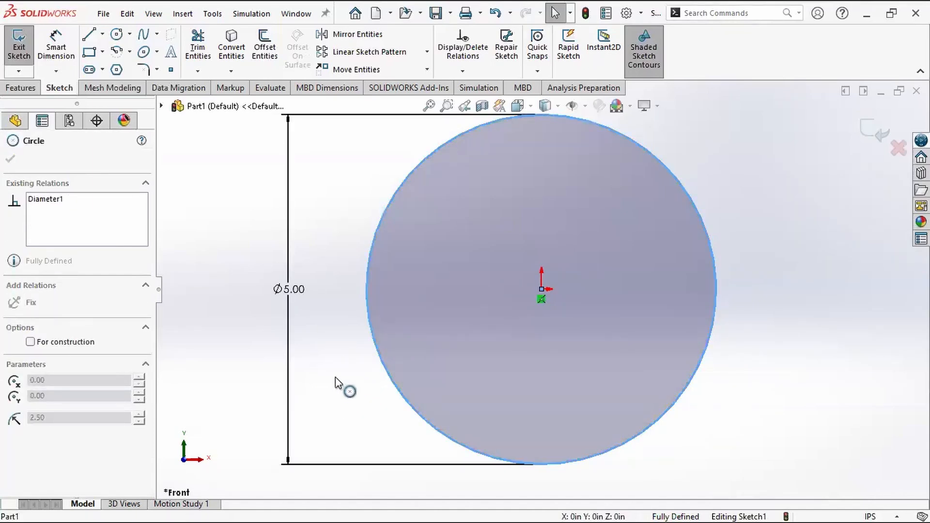
pyautogui.click(342, 394)
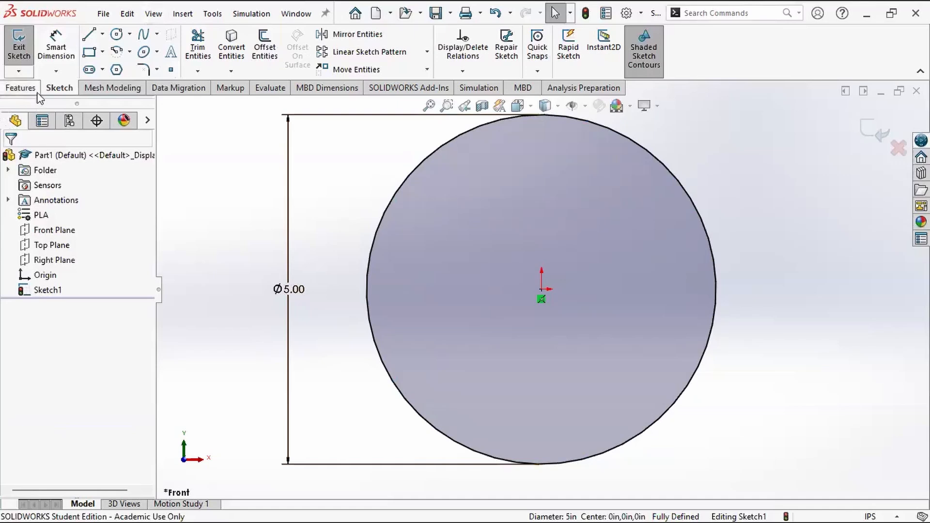
# Step: Extrude the circle as a blind boss with a depth of 0.10 in
pyautogui.click(21, 88)
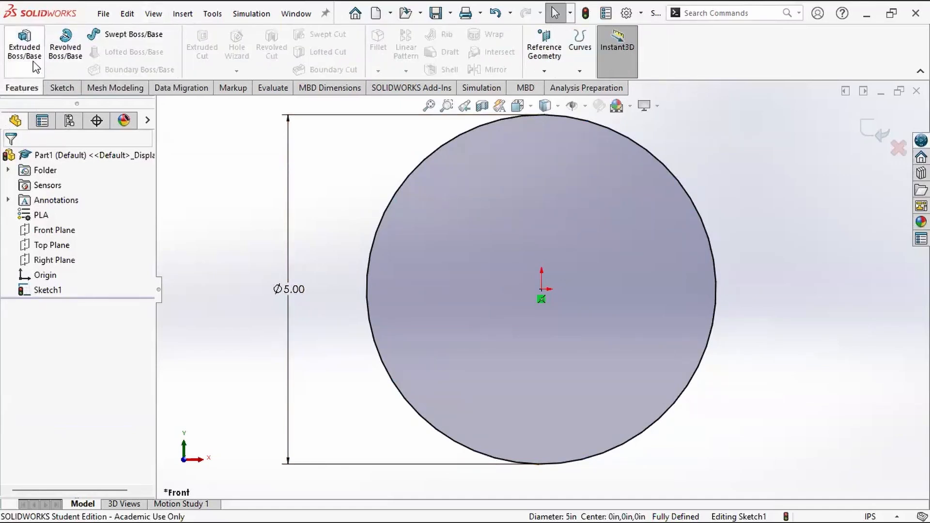
pyautogui.click(25, 51)
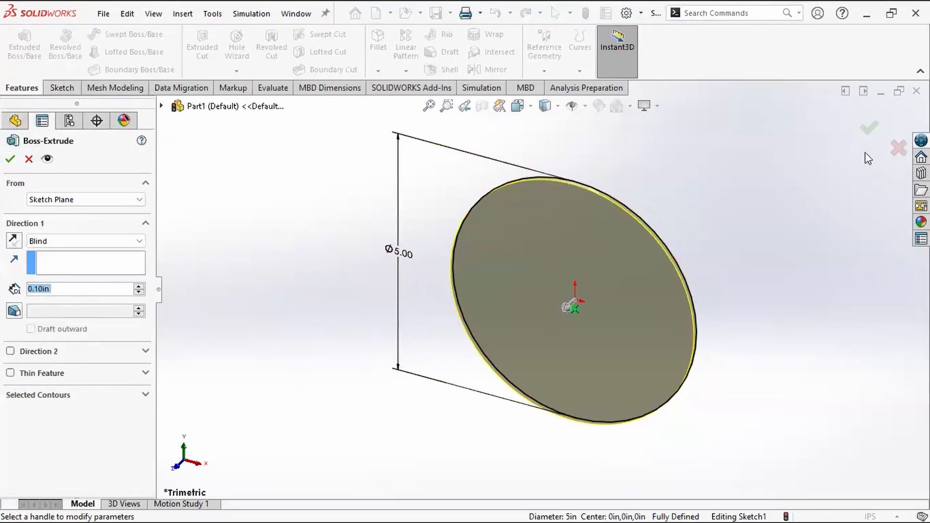
pyautogui.click(869, 127)
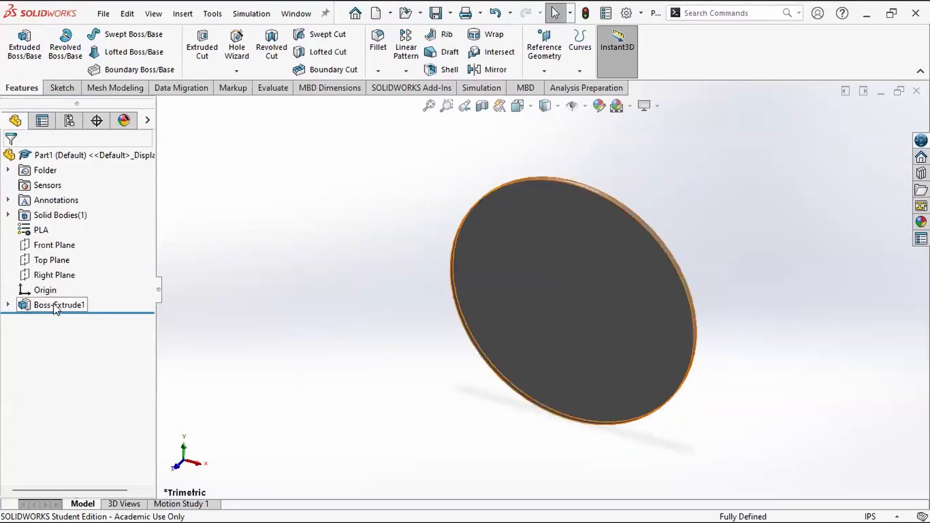
# Step: Reopen the extrusion's underlying sketch for editing and try to resize the circle by its edge
pyautogui.click(9, 305)
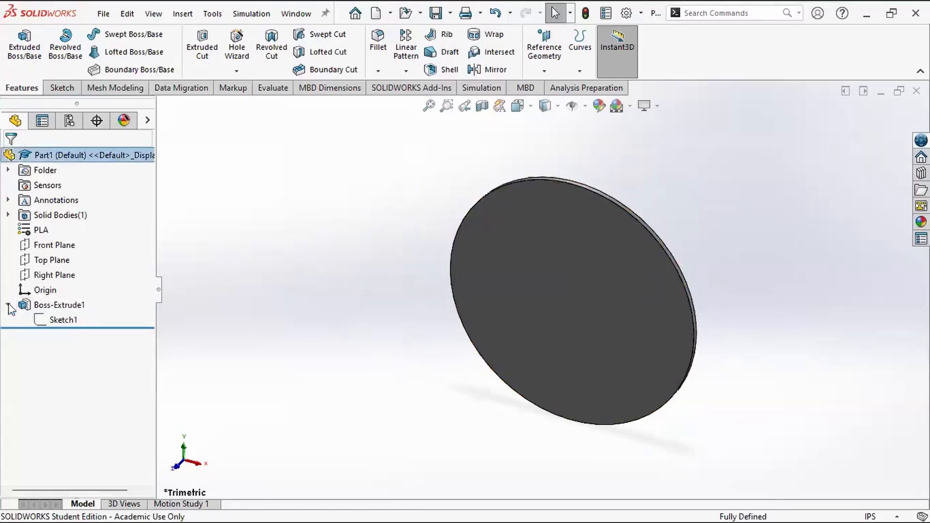
pyautogui.click(63, 321)
pyautogui.click(76, 281)
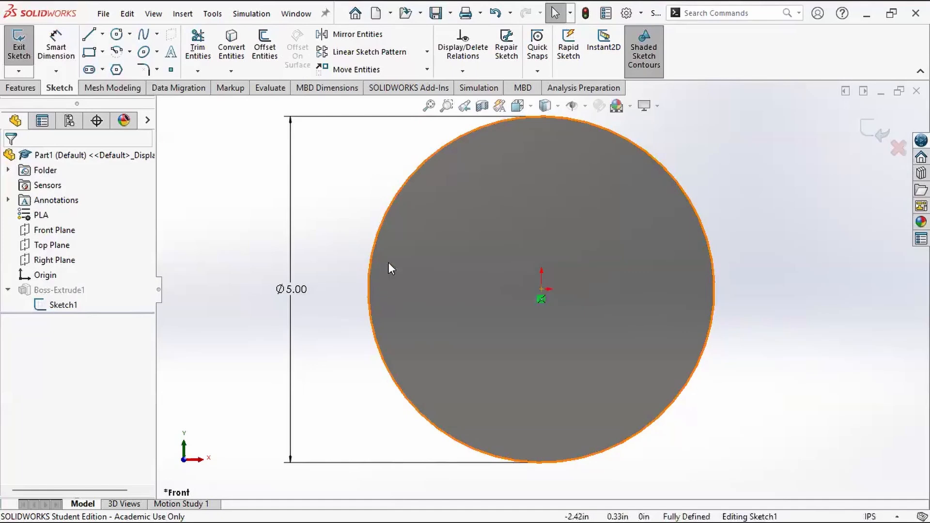
pyautogui.click(370, 257)
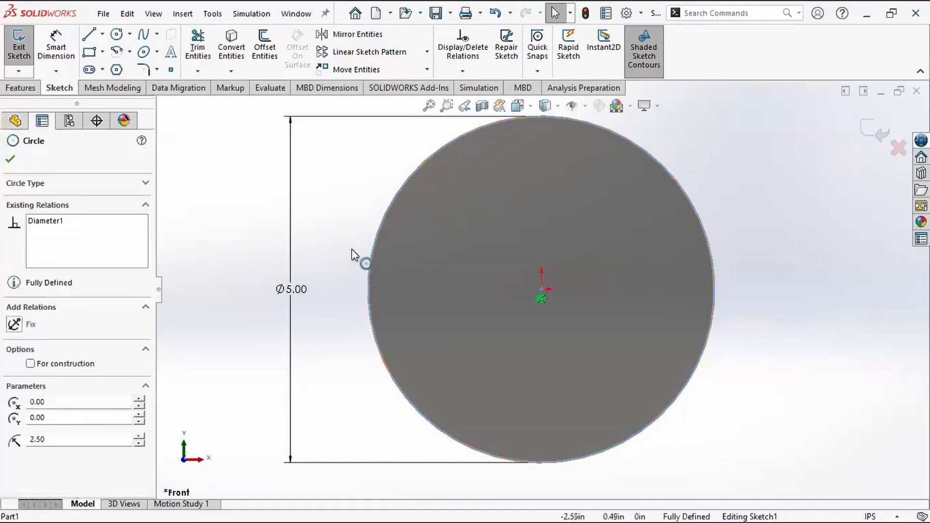
pyautogui.moveTo(351, 250); pyautogui.dragTo(333, 228)
pyautogui.click(333, 228)
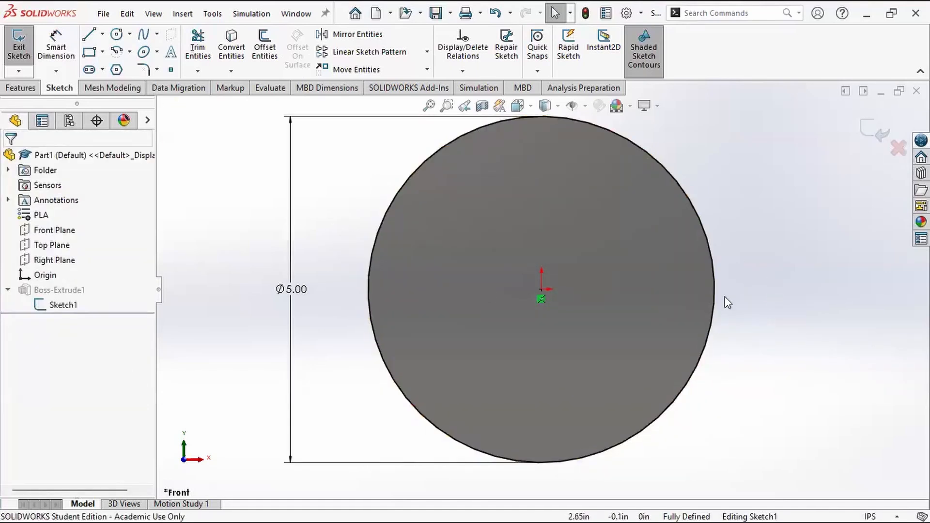
# Step: Set the circle's diameter dimension to 6 in
pyautogui.doubleClick(303, 293)
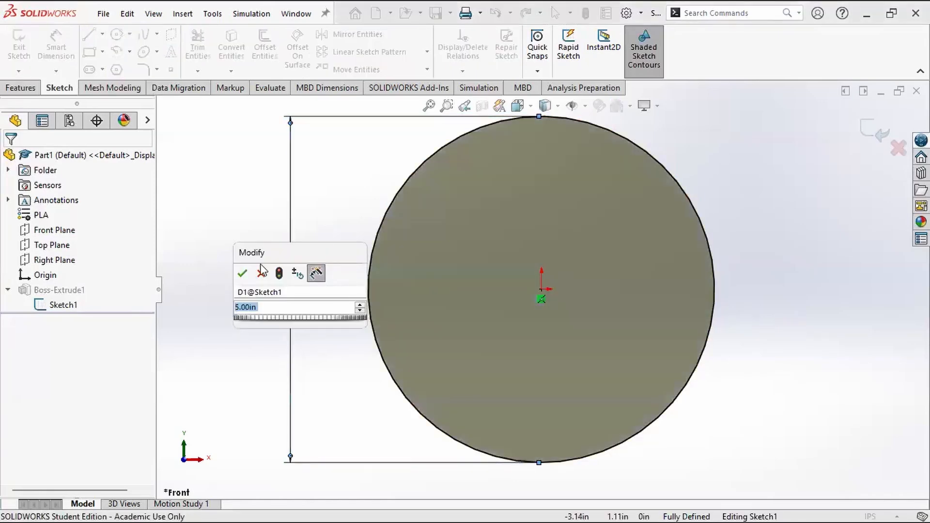
pyautogui.click(261, 275)
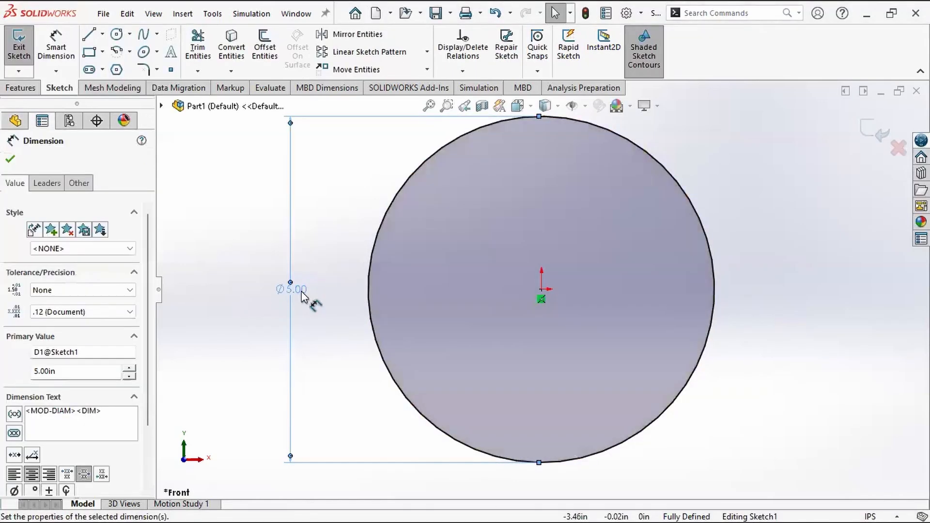
pyautogui.doubleClick(299, 293)
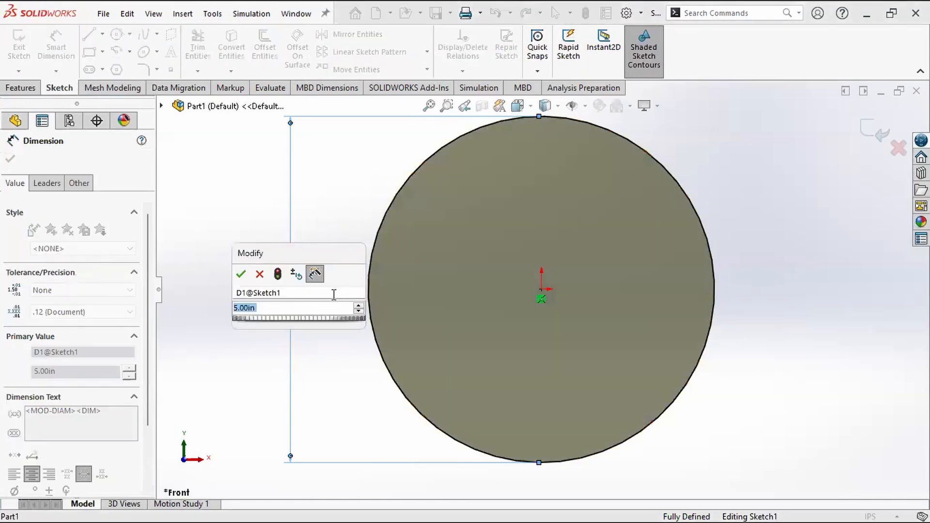
pyautogui.write('6')
pyautogui.press('Return')
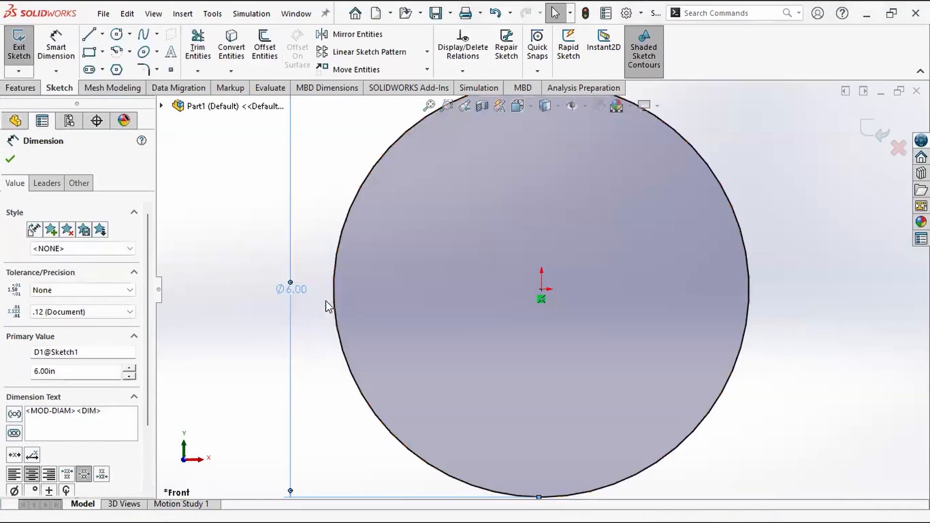
# Step: Set the circle's diameter dimension to 4 in
pyautogui.doubleClick(301, 292)
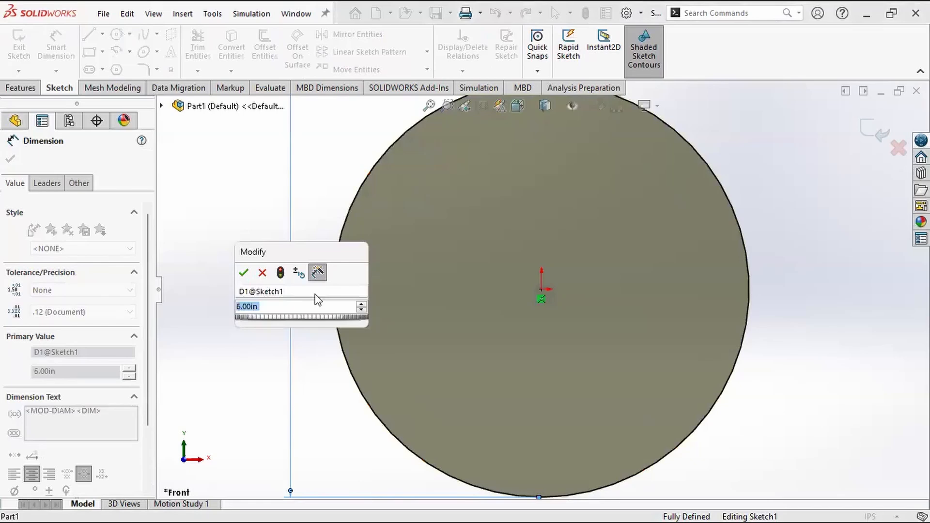
pyautogui.write('4')
pyautogui.press('Return')
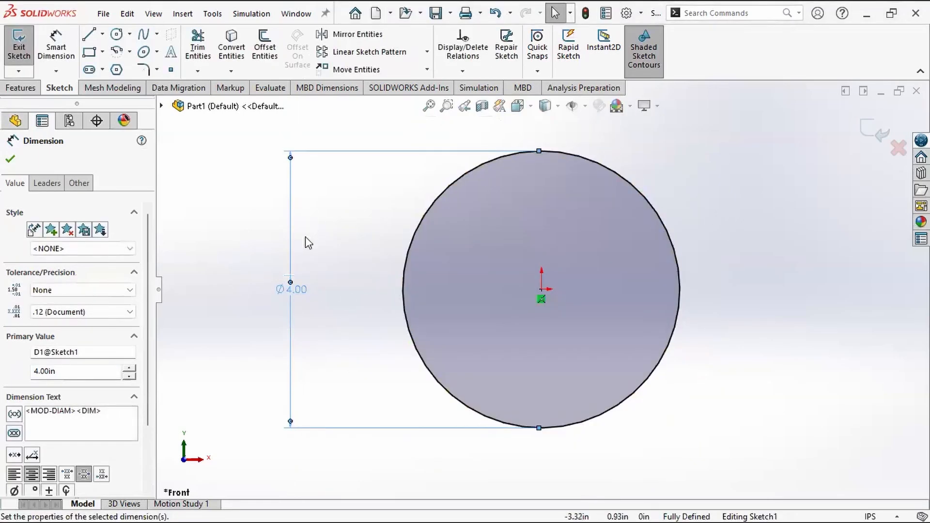
# Step: Set the circle's diameter dimension to 5 in
pyautogui.doubleClick(293, 290)
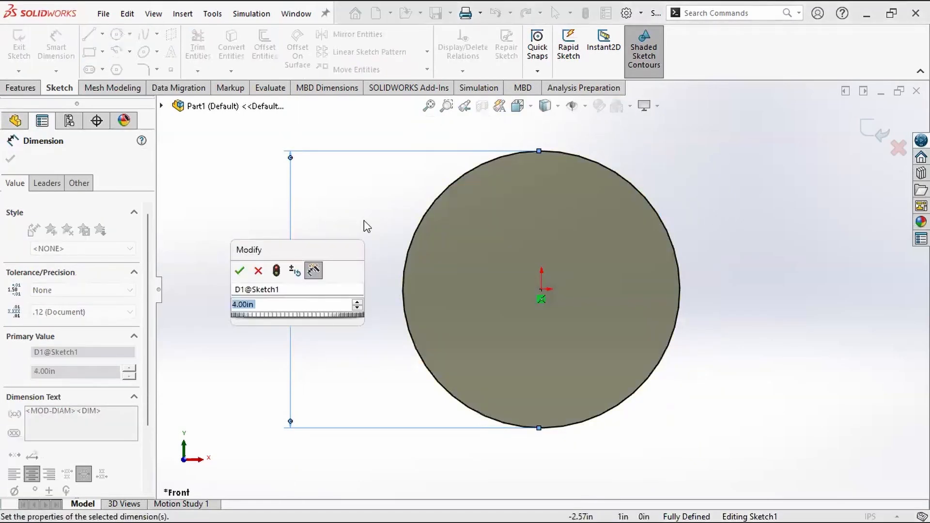
pyautogui.write('5')
pyautogui.press('Return')
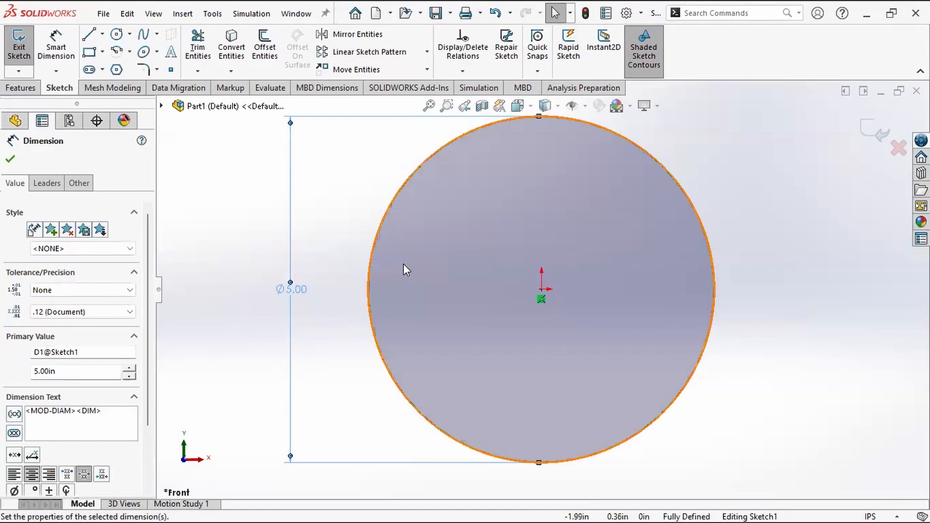
pyautogui.click(319, 223)
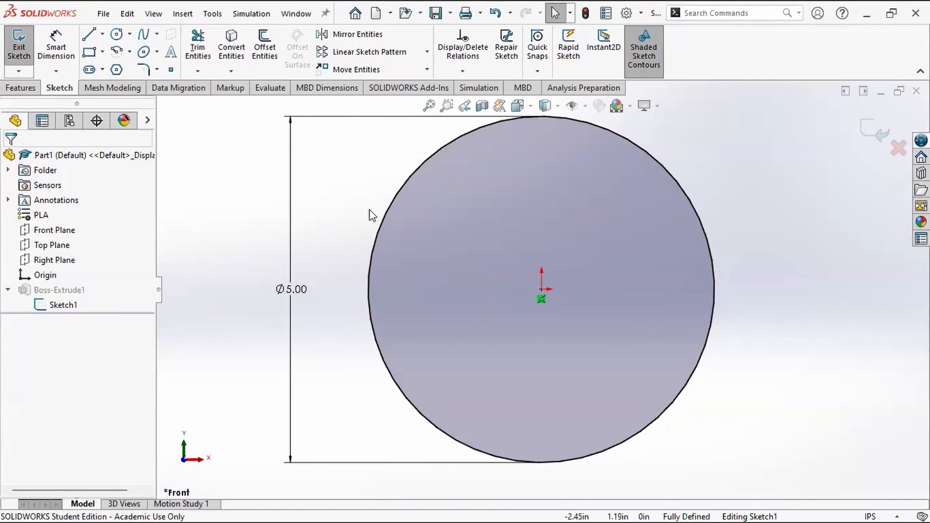
# Step: Sketch a circle about 1.11 in in diameter inside the large circle, centred at about X 0.46, Y 1.46 in, and exit the sketch
pyautogui.click(117, 35)
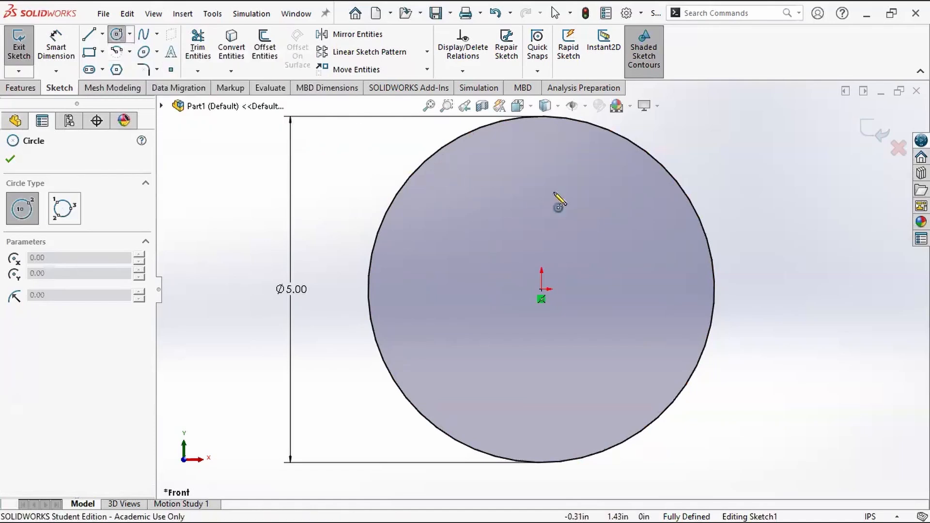
pyautogui.moveTo(548, 190); pyautogui.dragTo(587, 223)
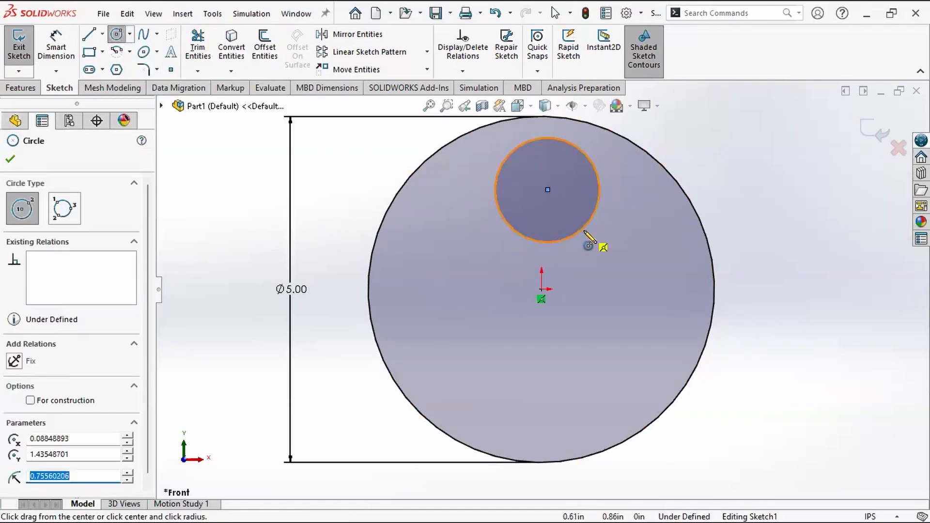
pyautogui.press('Escape')
pyautogui.moveTo(547, 190); pyautogui.dragTo(574, 190)
pyautogui.moveTo(562, 239)
pyautogui.mouseDown()
pyautogui.moveTo(559, 261)
pyautogui.moveTo(560, 225)
pyautogui.mouseUp()
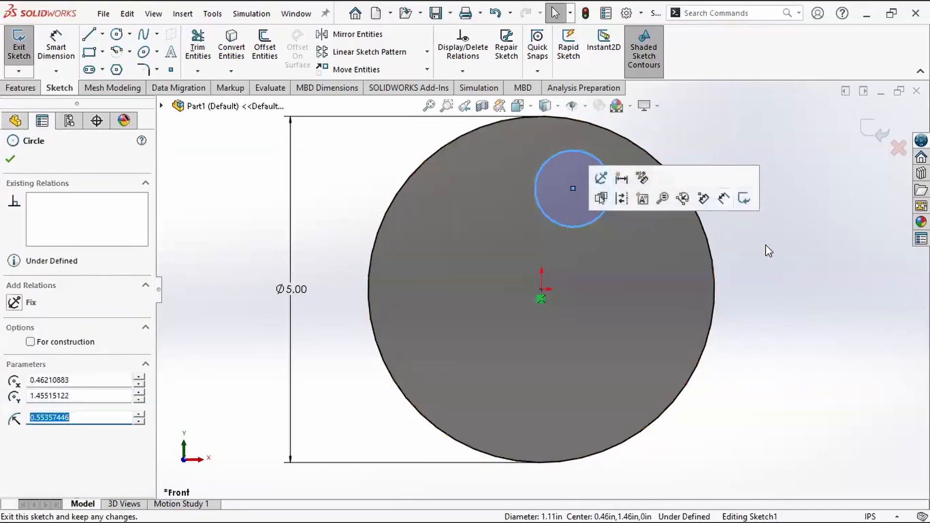
pyautogui.click(774, 269)
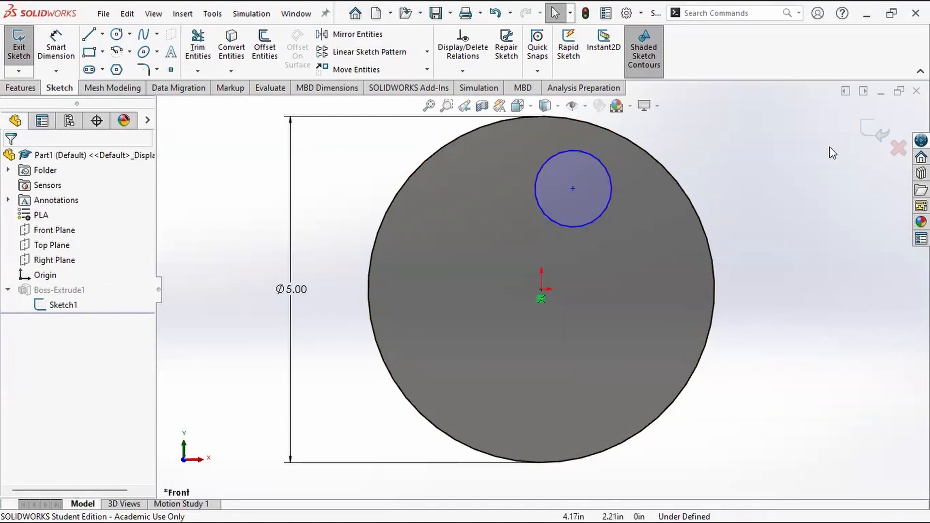
pyautogui.click(871, 132)
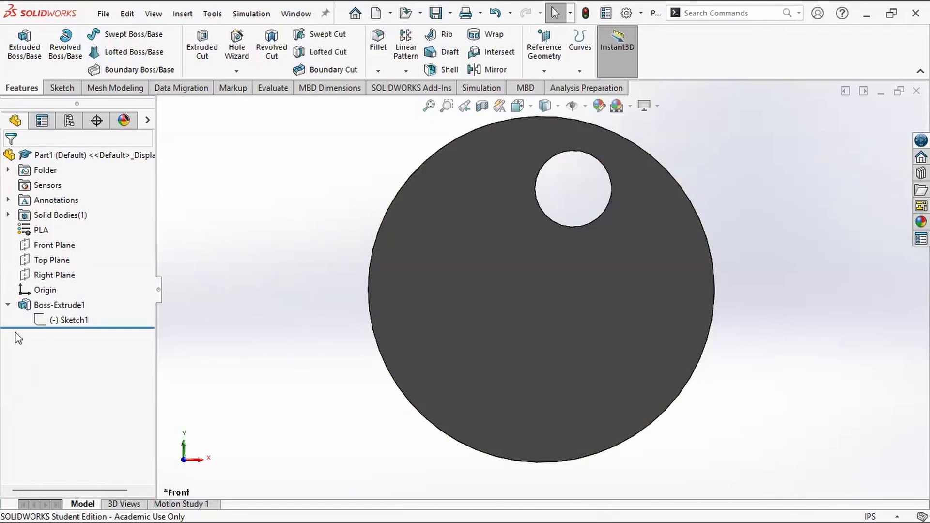
pyautogui.click(68, 320)
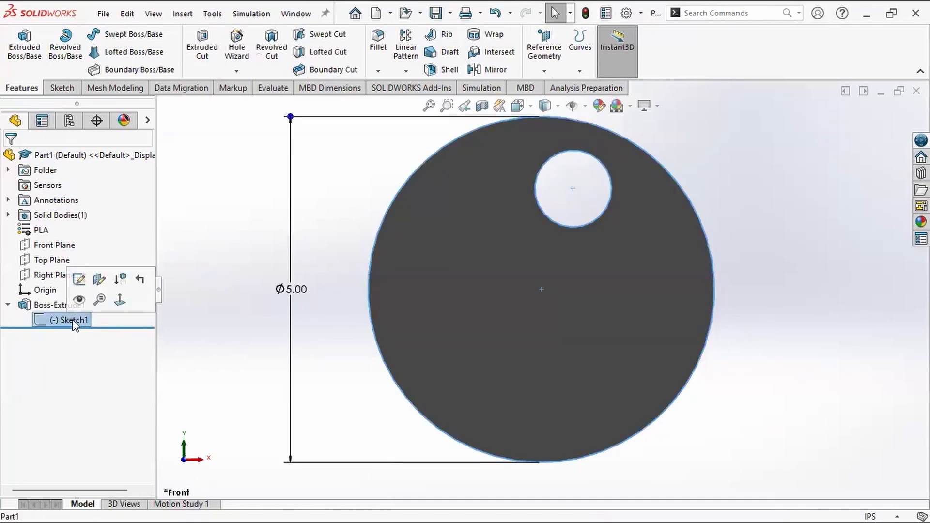
pyautogui.click(74, 320)
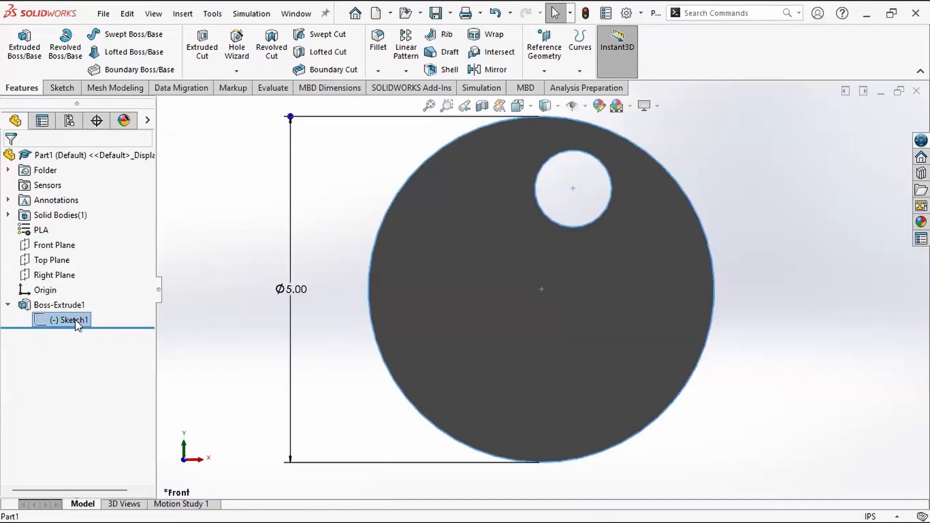
pyautogui.click(97, 352)
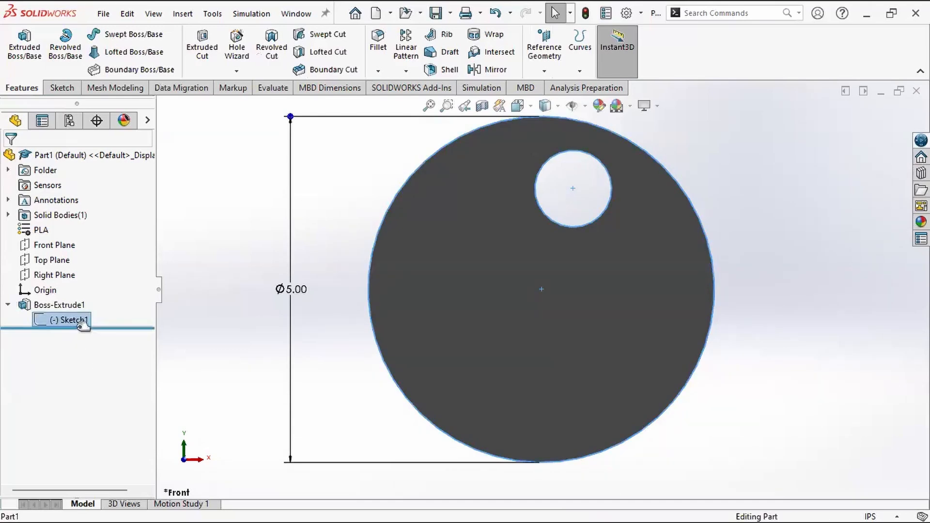
pyautogui.rightClick(67, 321)
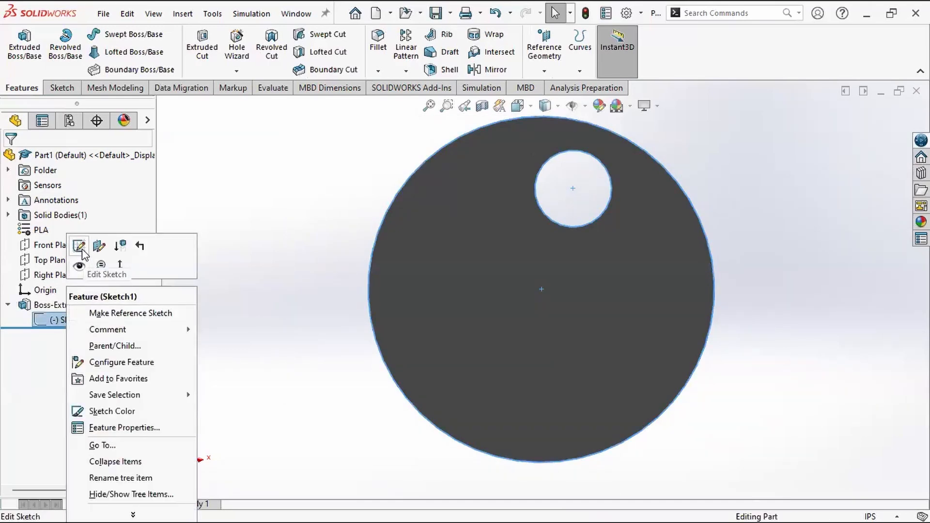
pyautogui.click(254, 295)
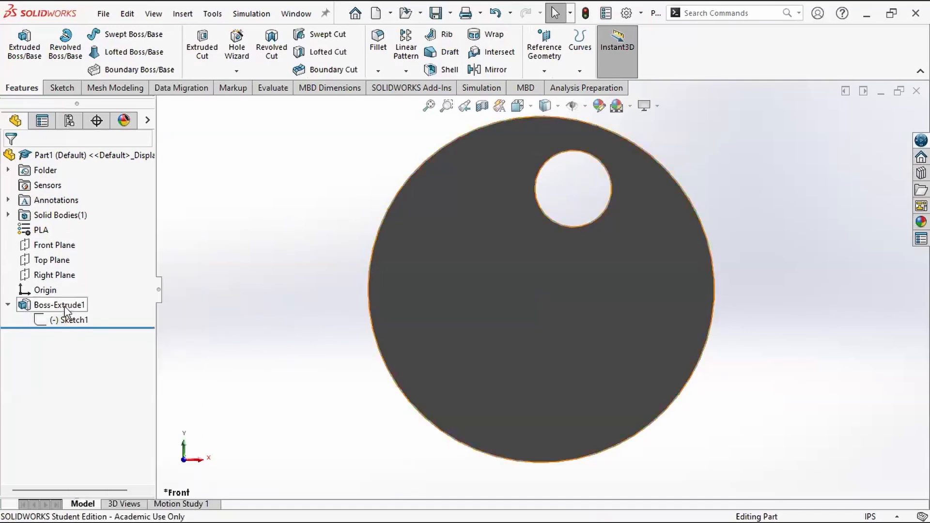
# Step: Reopen the extrusion's sketch, move the small circle's centre to about X -1.41, Y 0.81 in, and exit the sketch
pyautogui.click(67, 321)
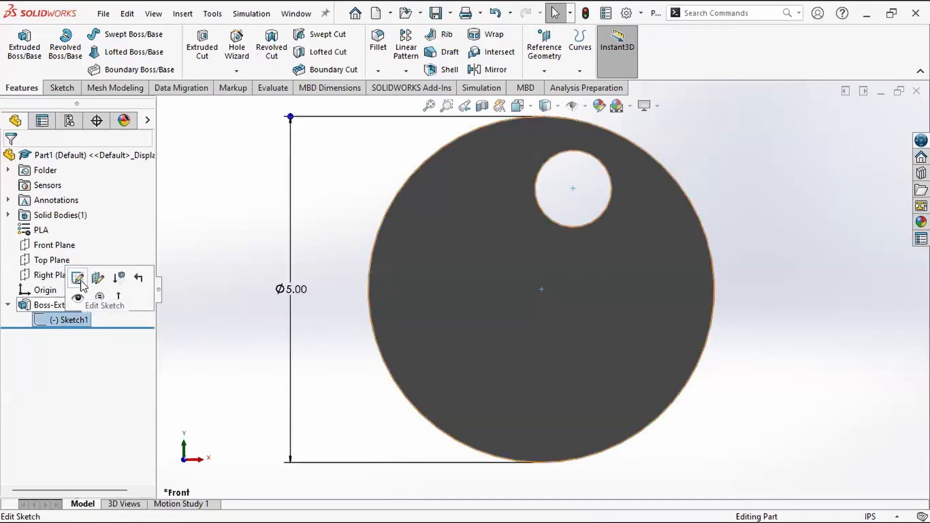
pyautogui.click(71, 321)
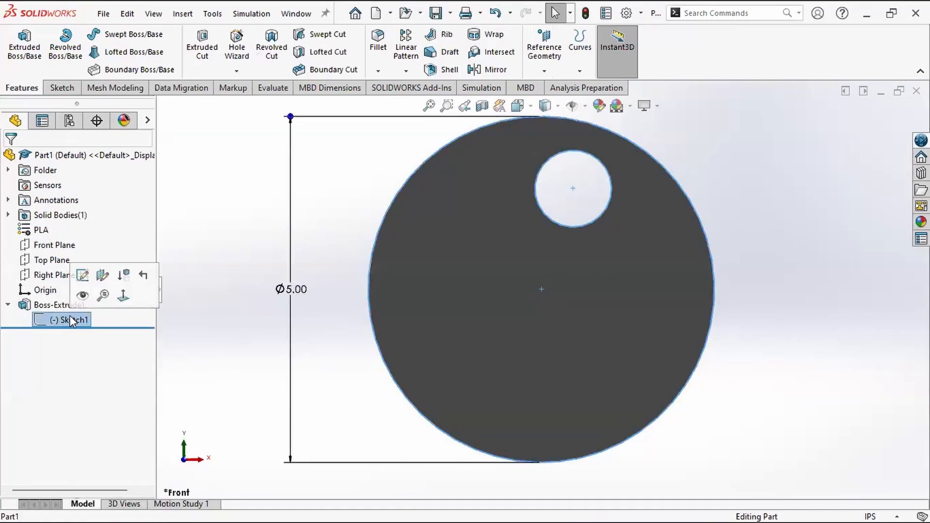
pyautogui.click(82, 276)
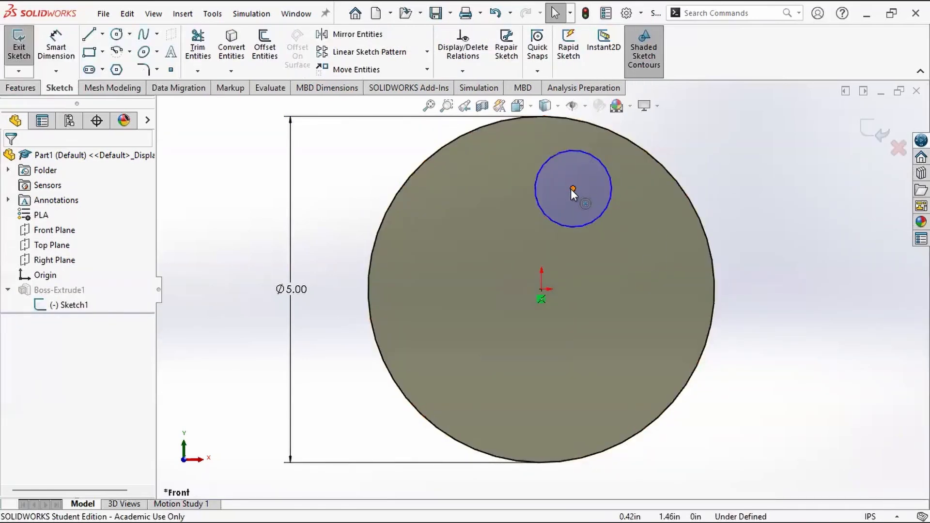
pyautogui.moveTo(574, 188); pyautogui.dragTo(444, 235)
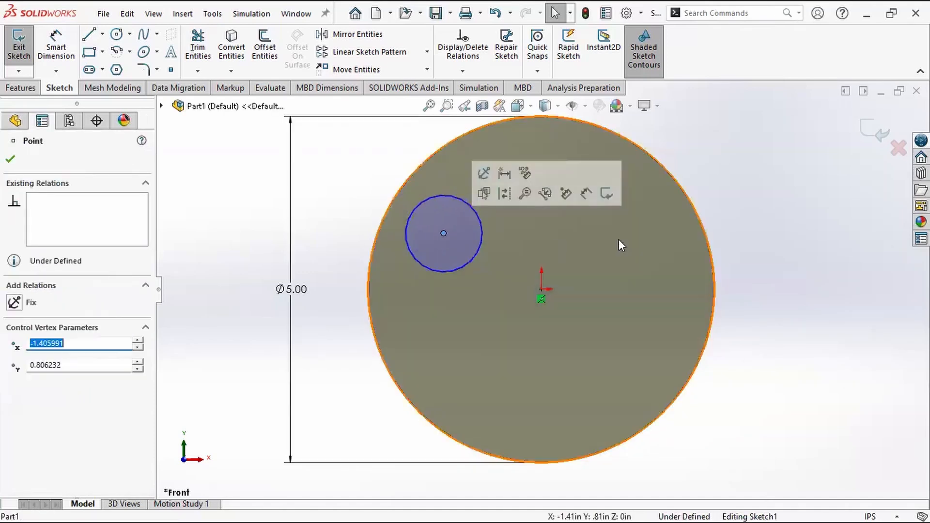
pyautogui.click(733, 207)
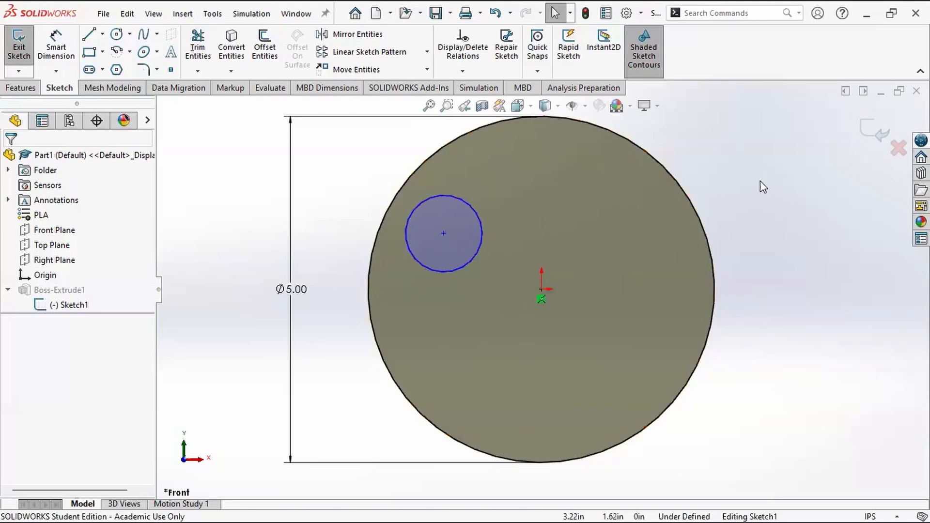
pyautogui.click(869, 131)
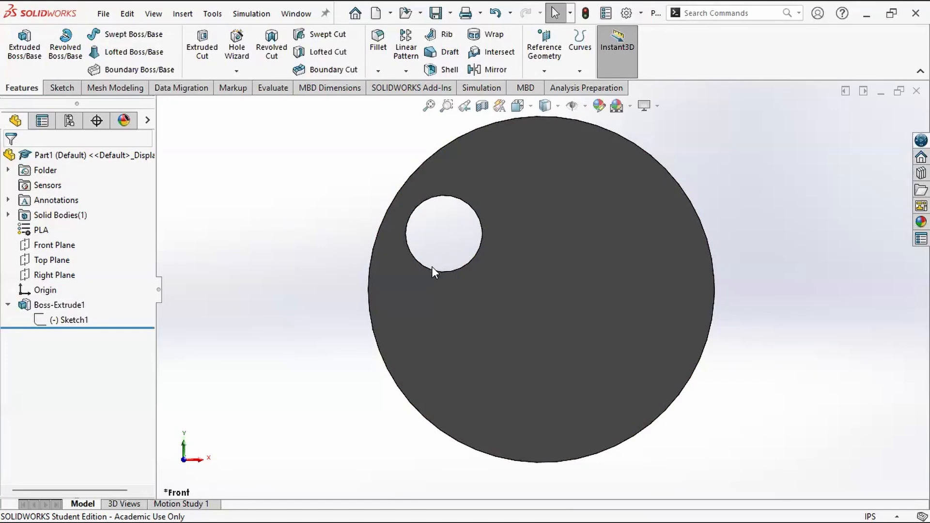
# Step: Reopen the extrusion's sketch and convert the small inner circle to construction geometry
pyautogui.click(68, 320)
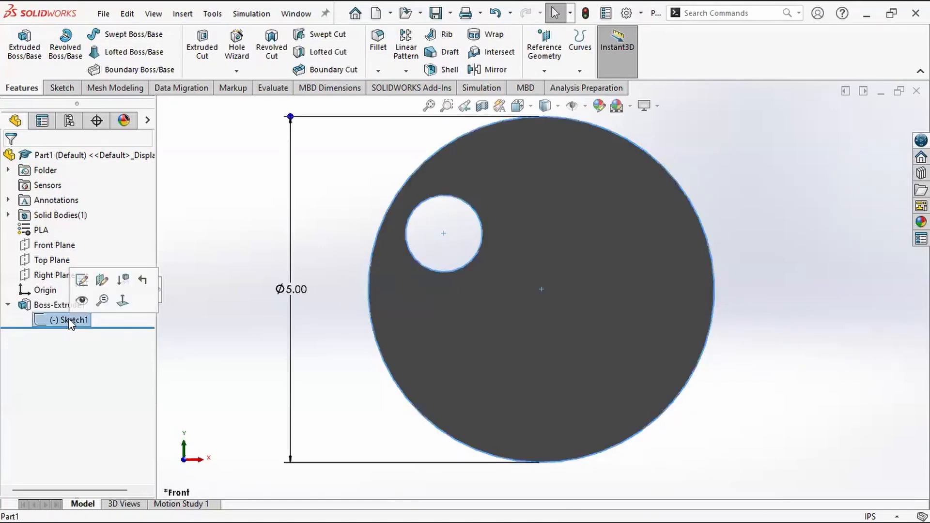
pyautogui.click(81, 280)
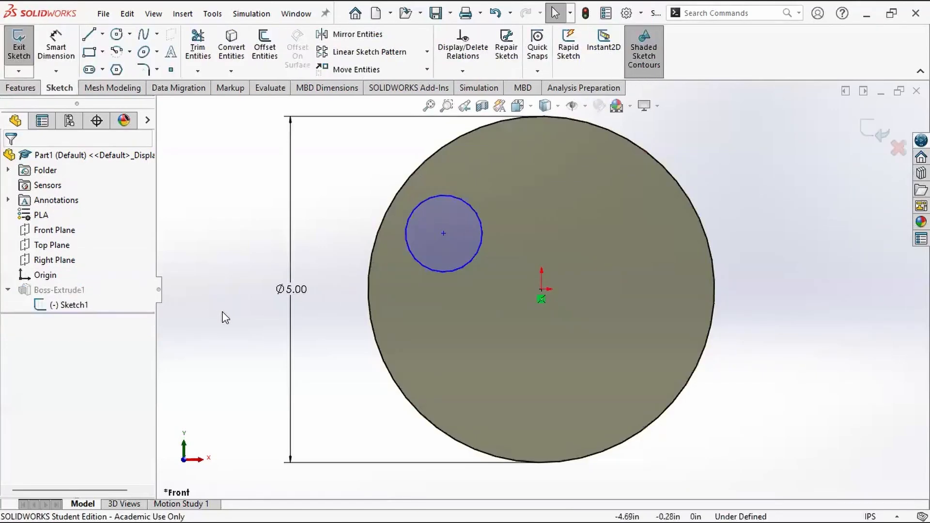
pyautogui.click(456, 270)
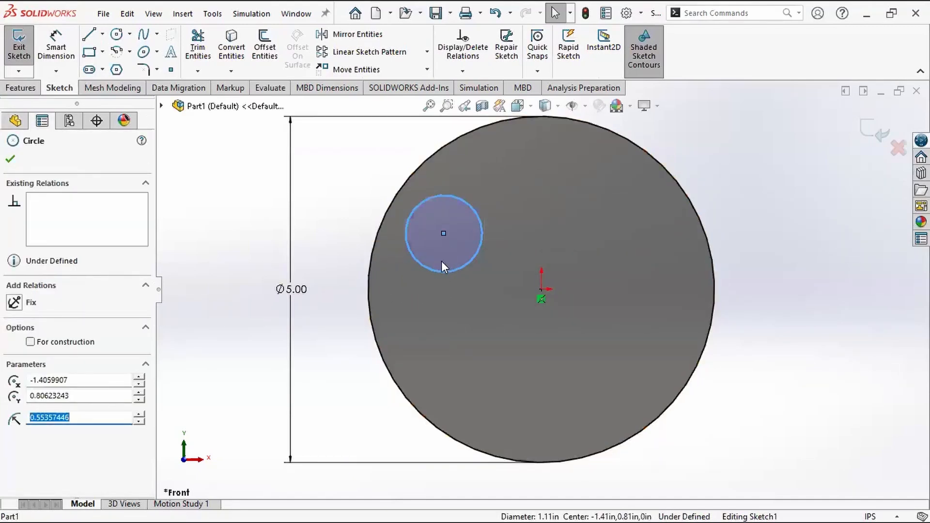
pyautogui.click(68, 343)
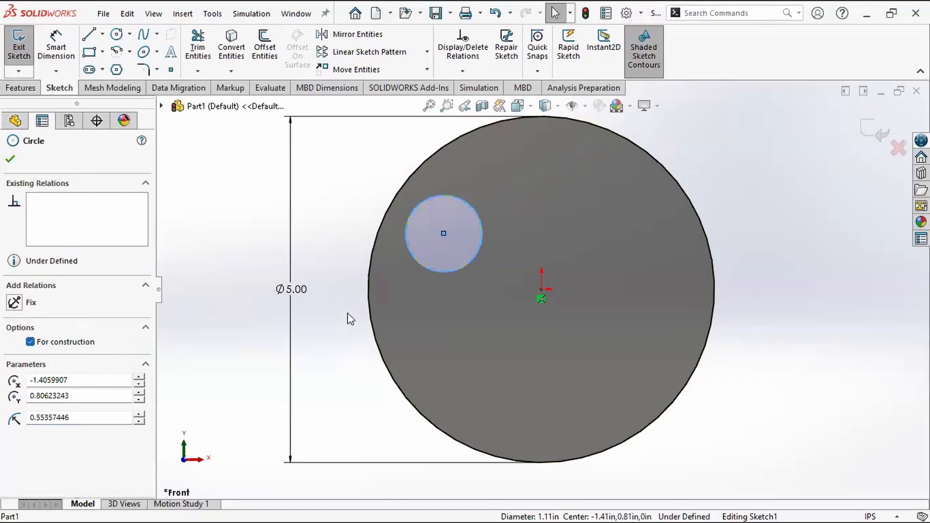
pyautogui.click(368, 180)
# Step: Move the construction circle's centre to about X -0.90, Y 0.86 in, resize it to about 1.19 in in diameter, and exit the sketch
pyautogui.scroll(1, 426, 227)
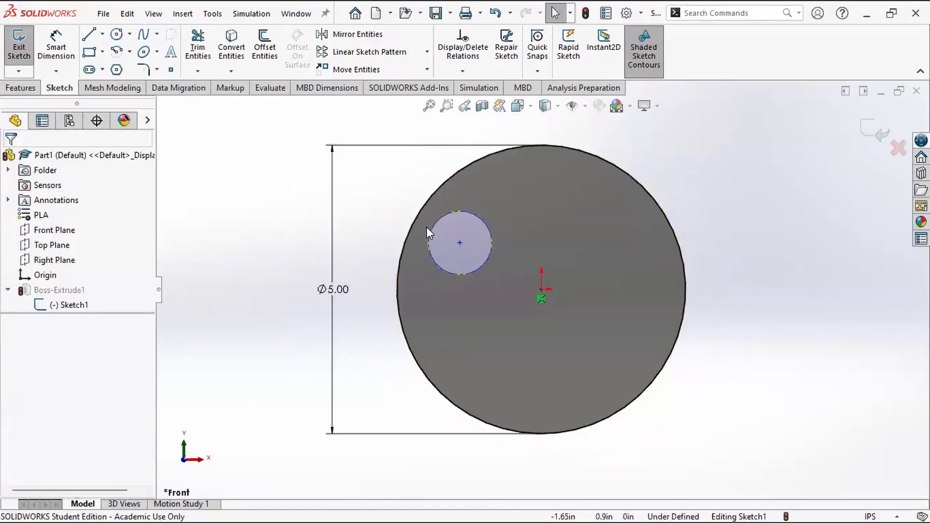
pyautogui.scroll(-1, 426, 227)
pyautogui.scroll(-2, 473, 240)
pyautogui.scroll(-1, 542, 273)
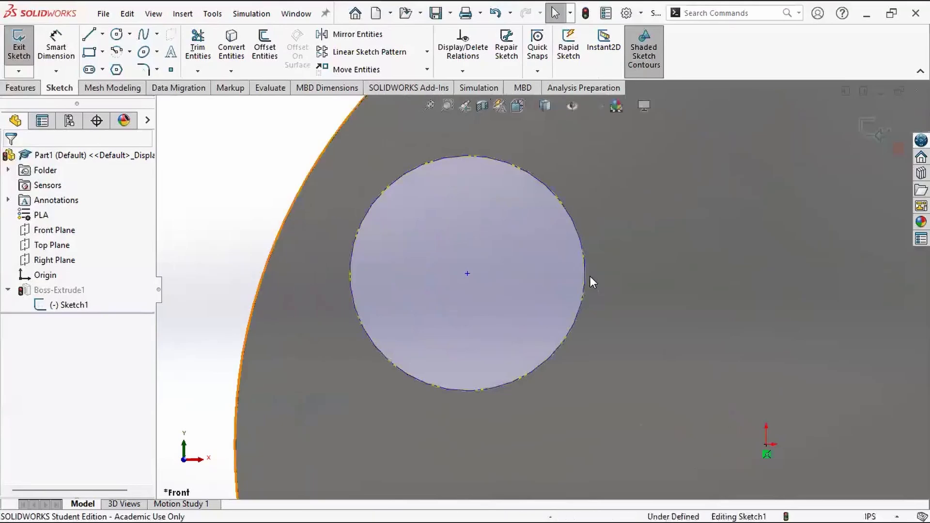
pyautogui.click(367, 334)
pyautogui.moveTo(342, 352); pyautogui.dragTo(467, 333)
pyautogui.click(467, 271)
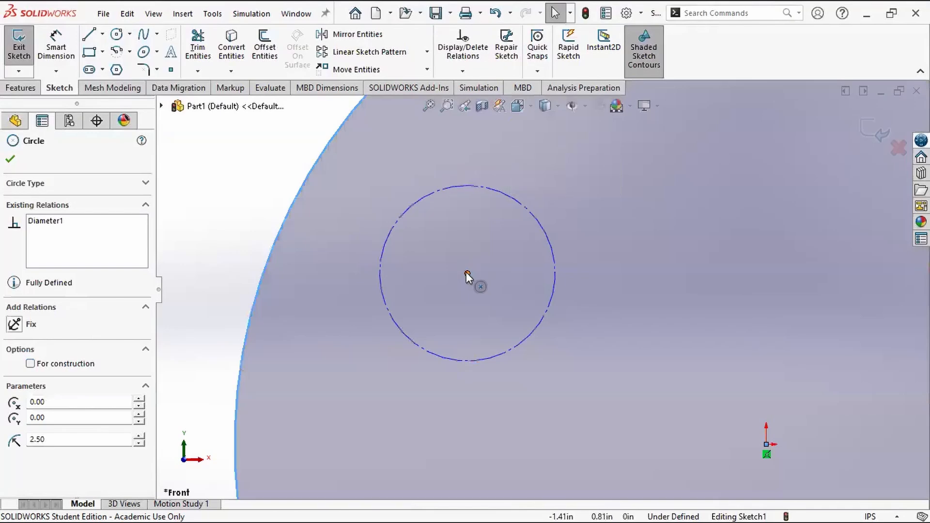
pyautogui.moveTo(466, 272); pyautogui.dragTo(575, 261)
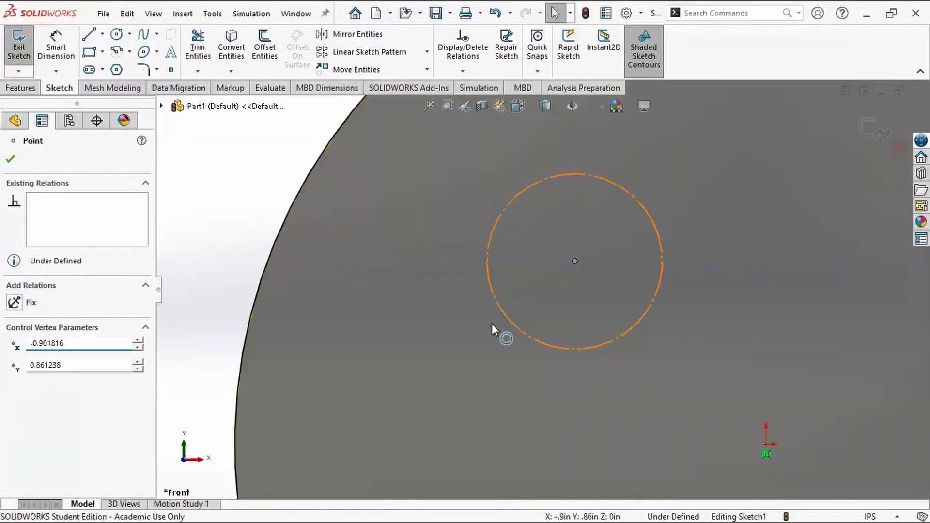
pyautogui.moveTo(492, 323)
pyautogui.mouseDown()
pyautogui.moveTo(423, 353)
pyautogui.moveTo(467, 328)
pyautogui.mouseUp()
pyautogui.scroll(1, 326, 277)
pyautogui.scroll(3, 325, 277)
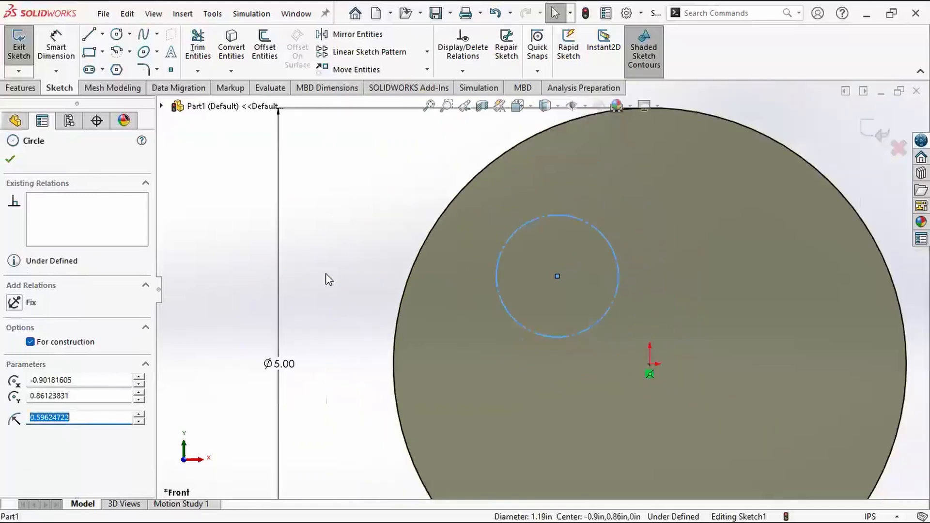
pyautogui.click(880, 130)
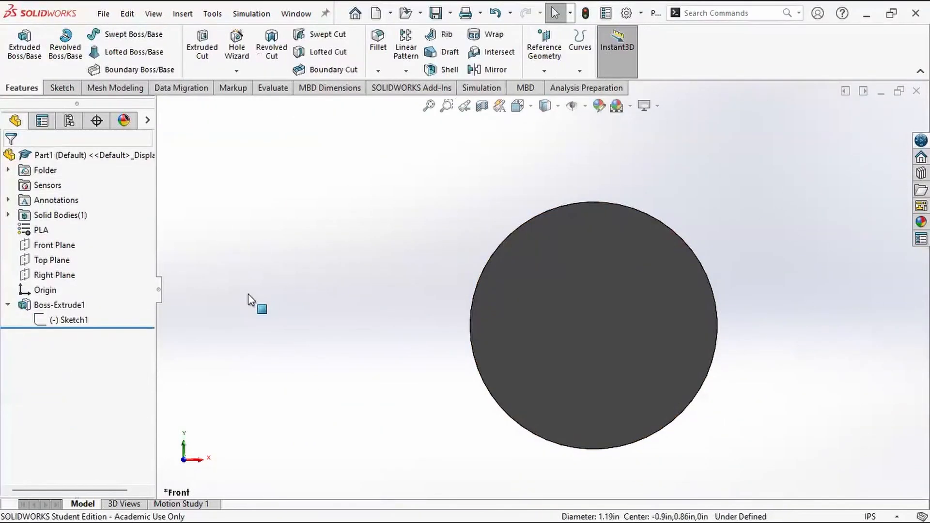
# Step: Reopen the extrusion's sketch for editing and examine the construction circle's properties
pyautogui.click(73, 322)
pyautogui.click(84, 278)
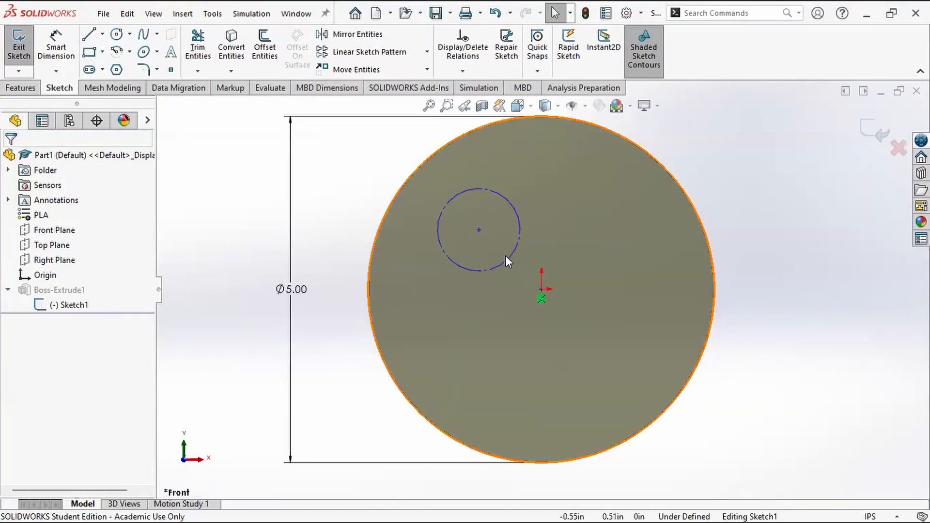
pyautogui.click(490, 265)
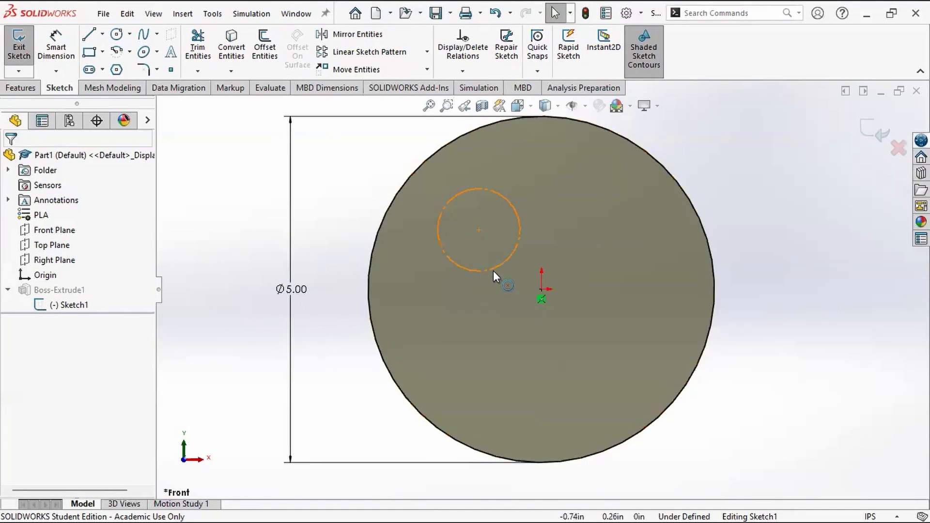
pyautogui.click(495, 269)
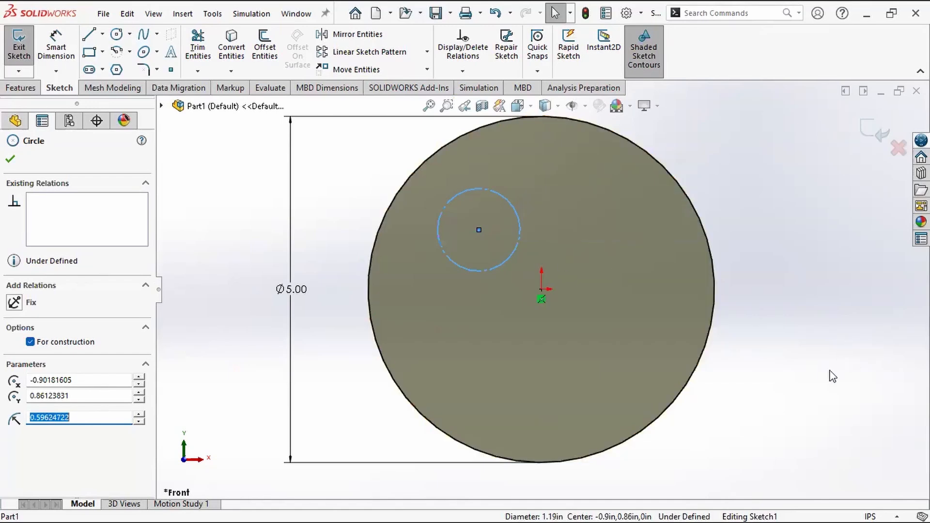
pyautogui.click(794, 387)
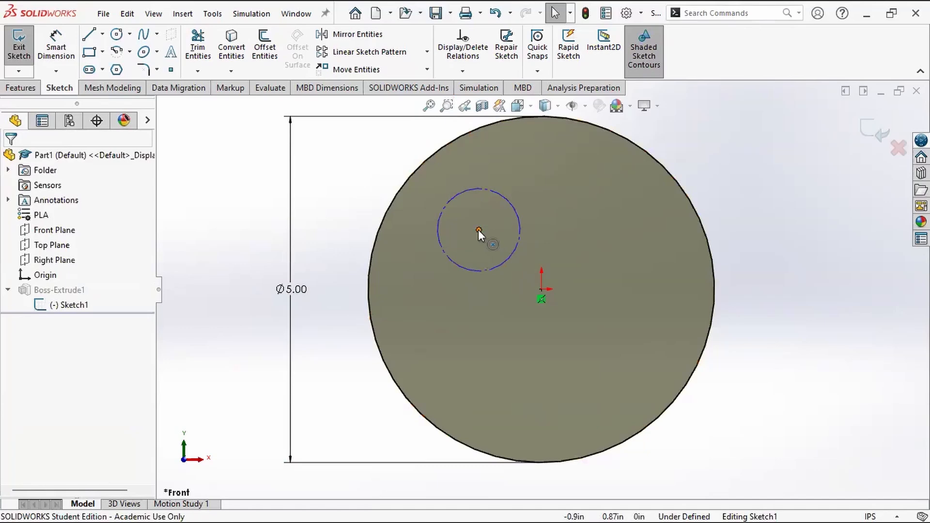
# Step: Centre the construction circle on the origin, enlarge it to about 3.28 in in diameter, and exit the sketch
pyautogui.moveTo(478, 229); pyautogui.dragTo(541, 290)
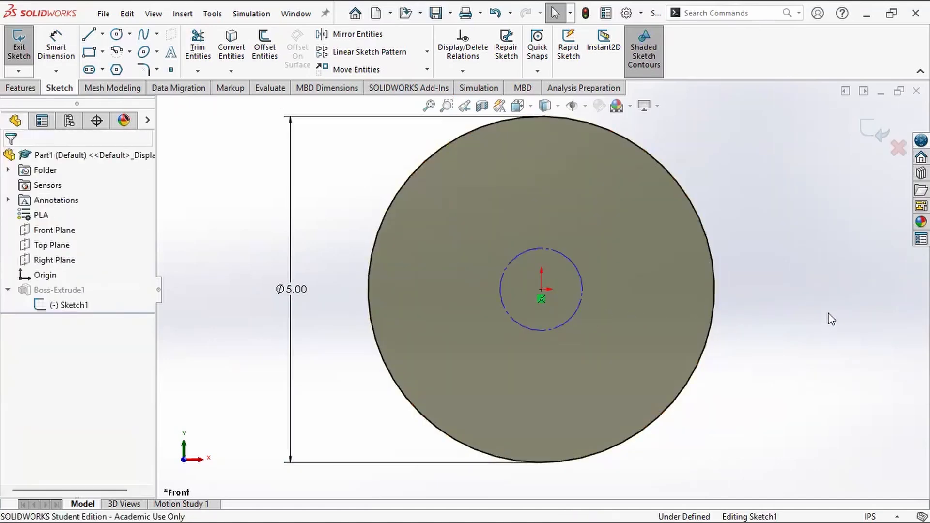
pyautogui.click(541, 289)
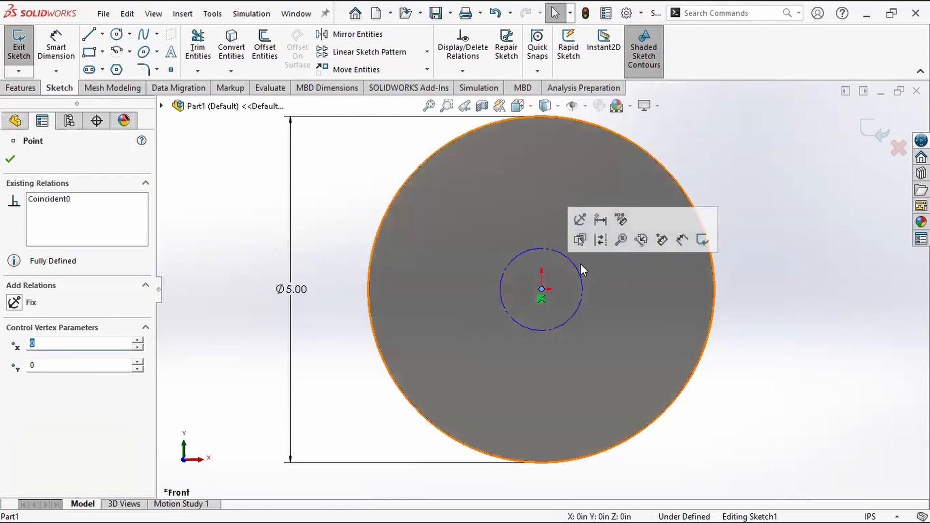
pyautogui.moveTo(580, 266); pyautogui.dragTo(646, 267)
pyautogui.click(769, 313)
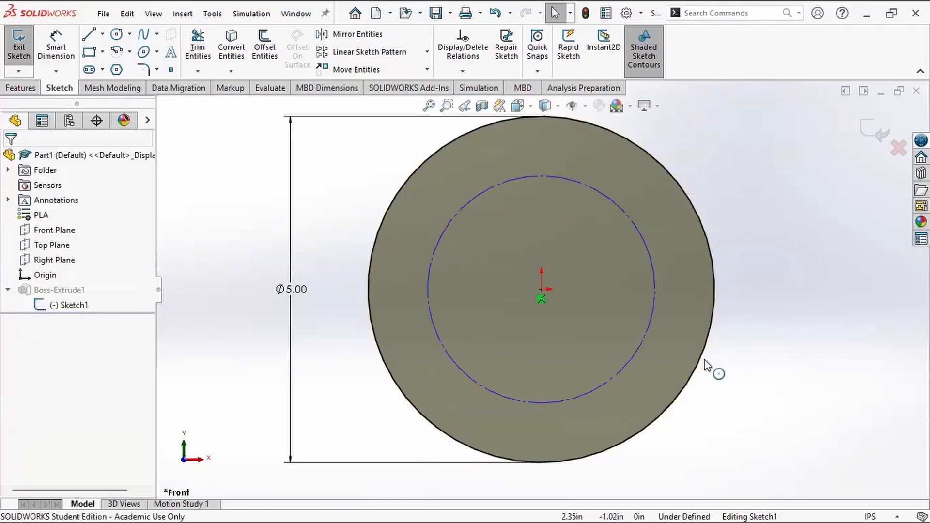
pyautogui.click(876, 129)
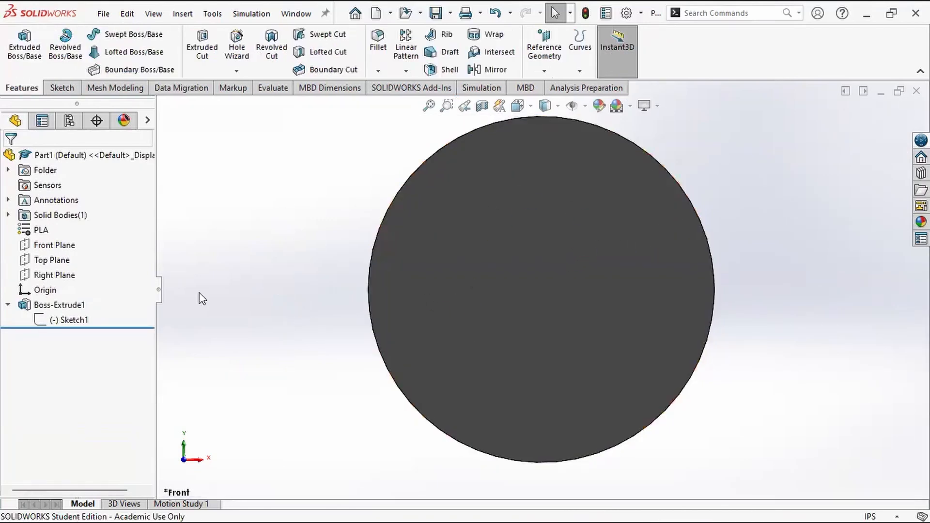
# Step: Reopen the extrusion's sketch and dimension the construction circle's diameter as 3.25 in
pyautogui.click(69, 321)
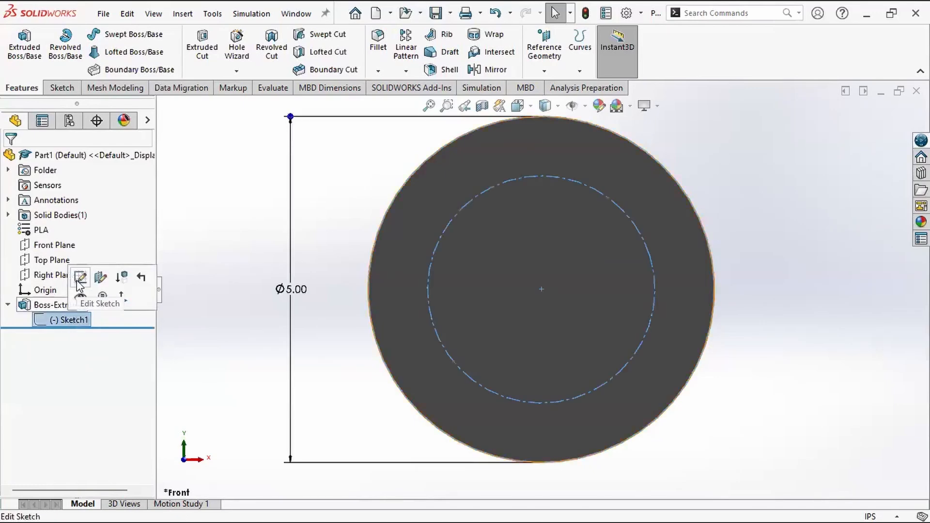
pyautogui.click(76, 280)
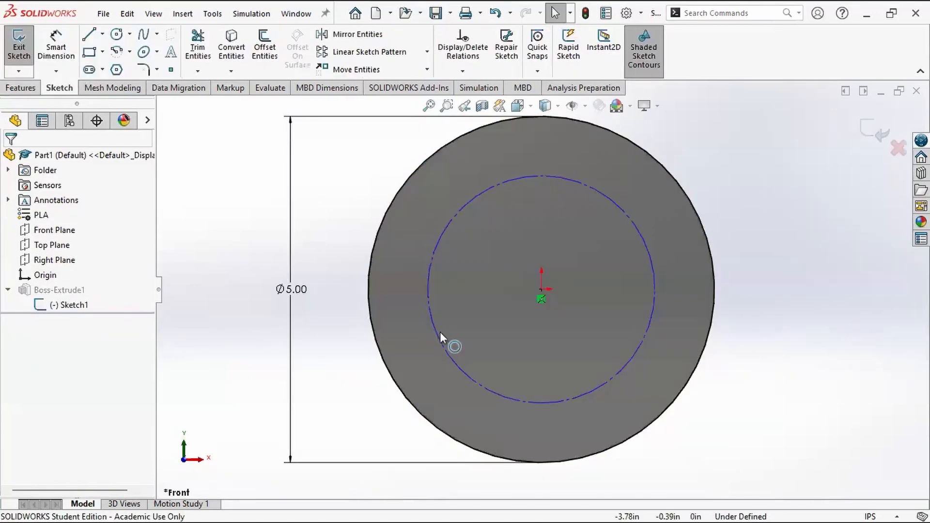
pyautogui.click(48, 40)
pyautogui.click(623, 213)
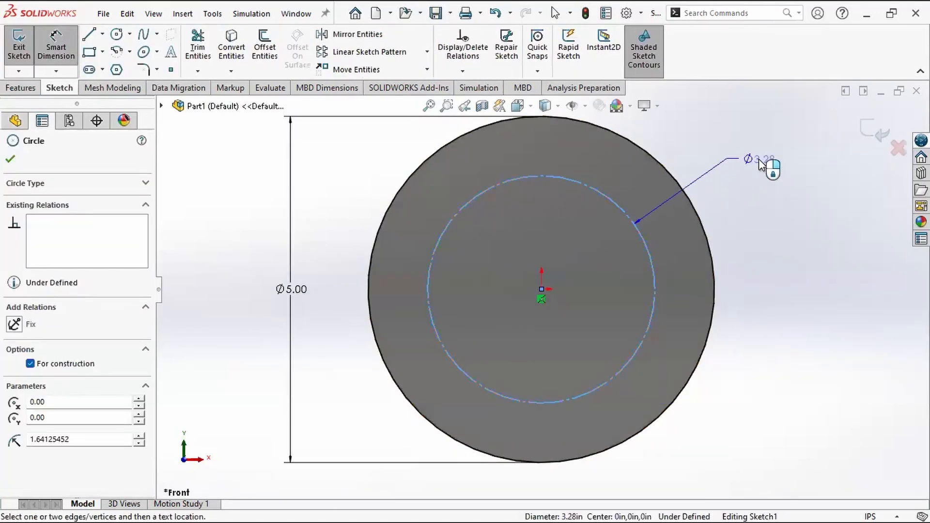
pyautogui.click(758, 159)
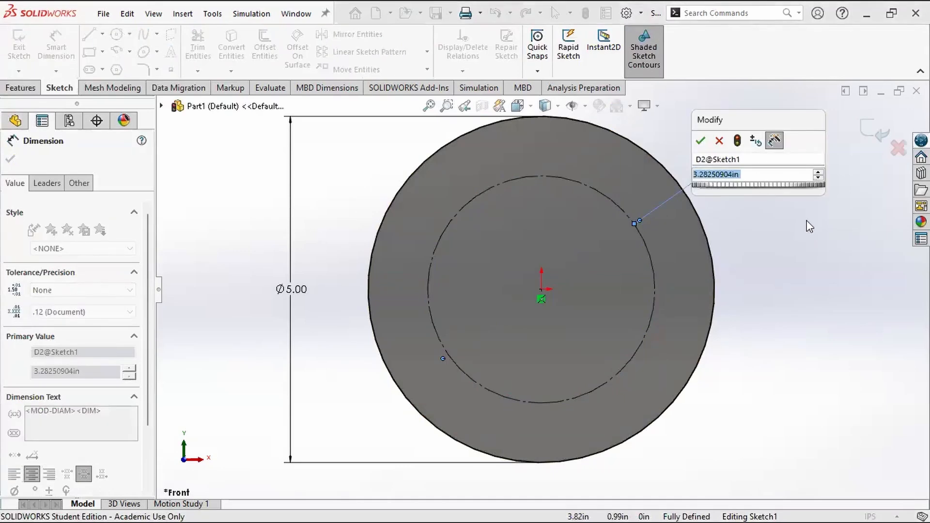
pyautogui.write('3.25')
pyautogui.press('Return')
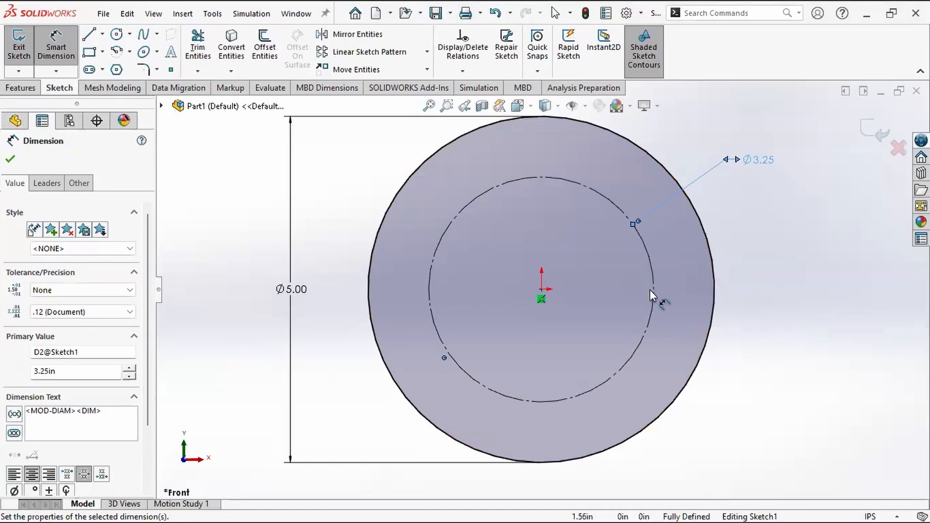
pyautogui.press('Escape')
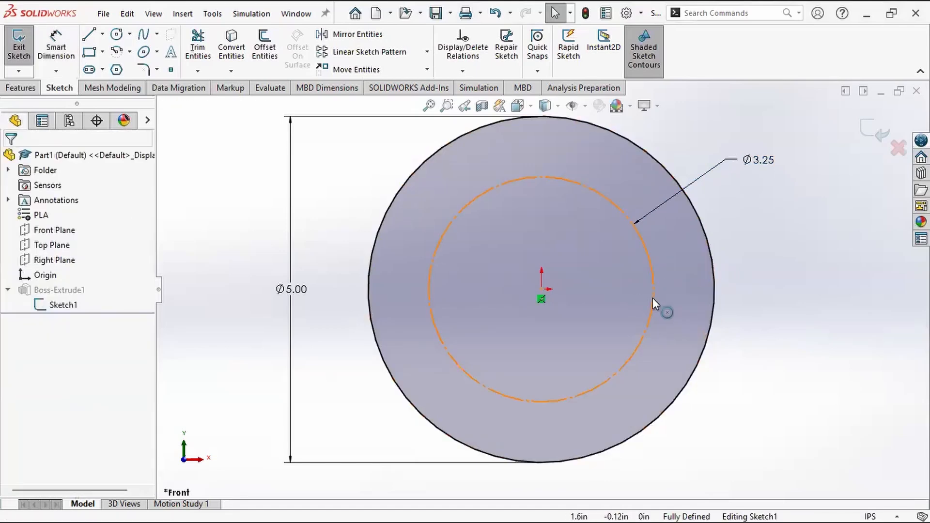
pyautogui.click(652, 298)
pyautogui.click(780, 345)
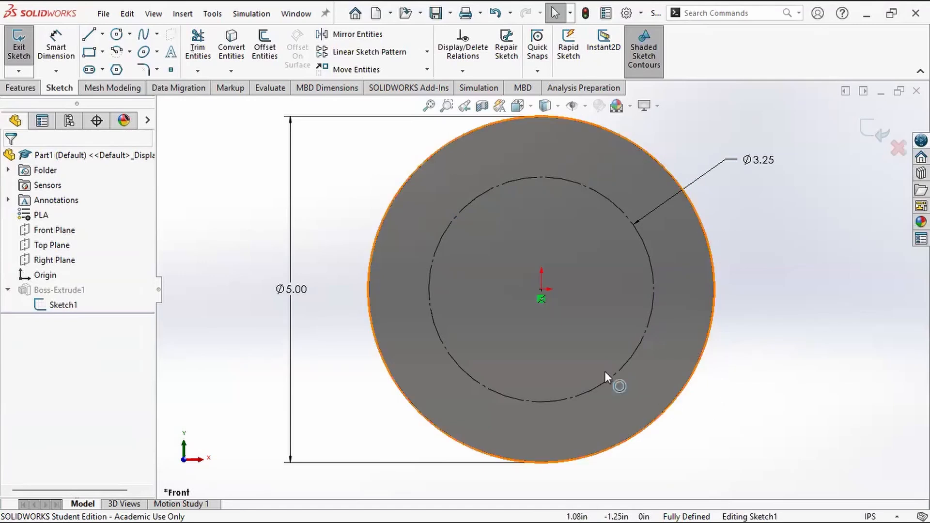
pyautogui.click(582, 189)
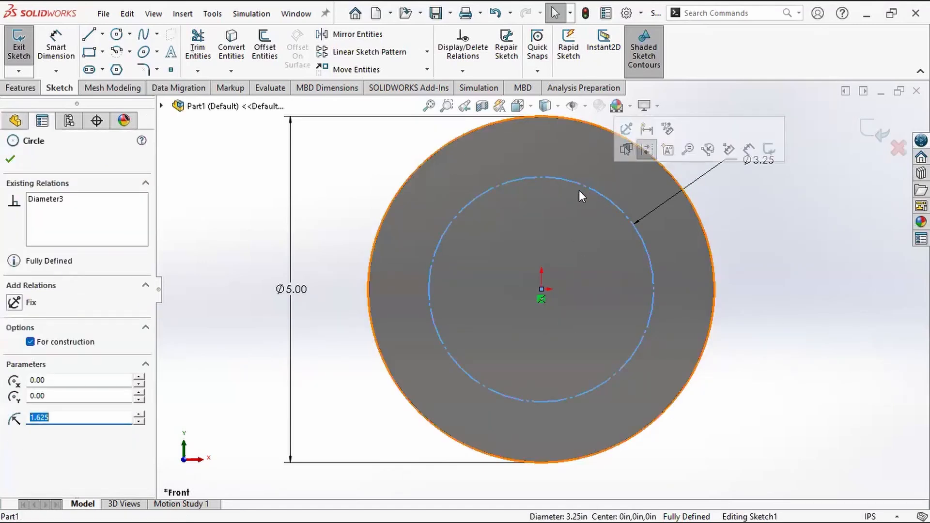
pyautogui.click(837, 376)
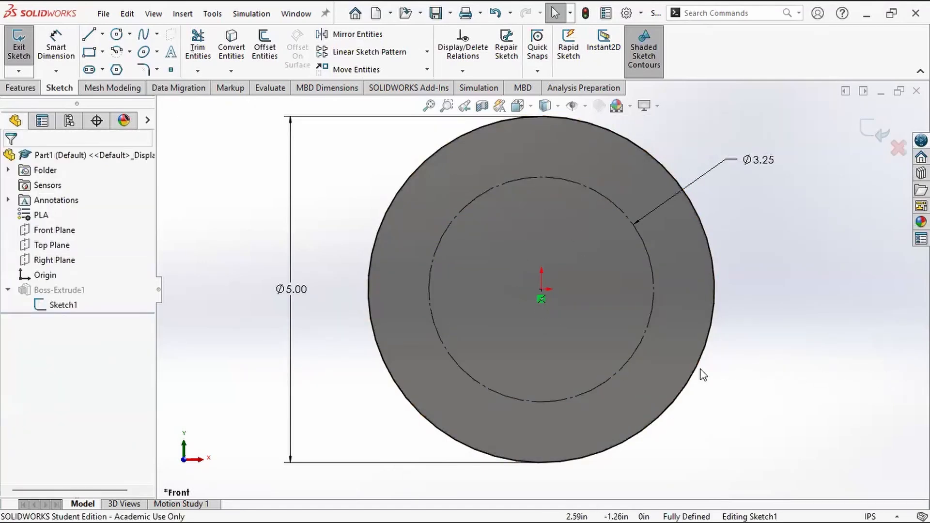
# Step: Sketch a closed triangle from the origin with sides of about 2.5, 2.83 and 2.06 in, its second corner on the outer circle
pyautogui.click(90, 38)
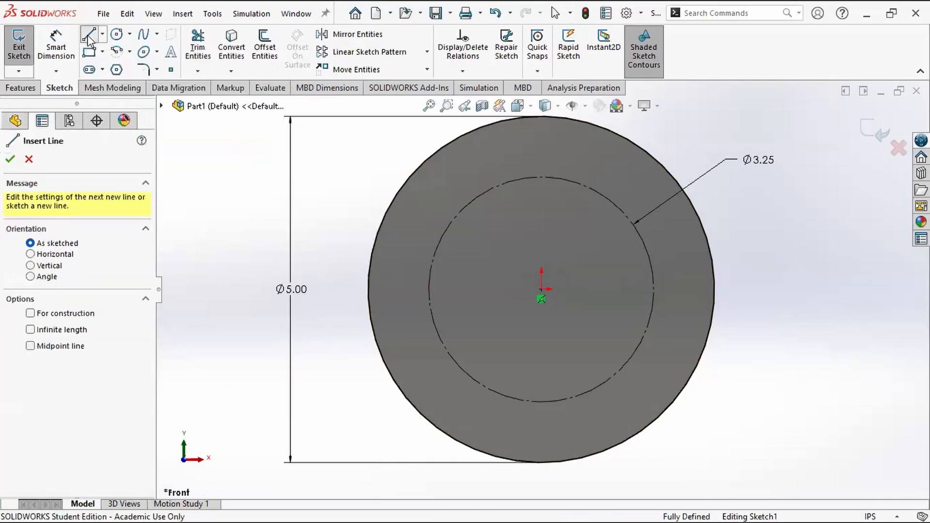
pyautogui.click(541, 290)
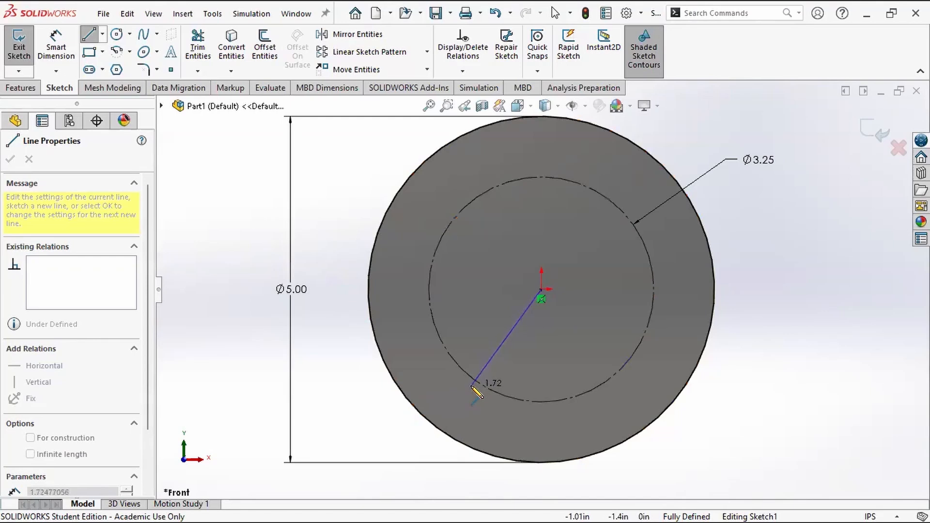
pyautogui.click(399, 388)
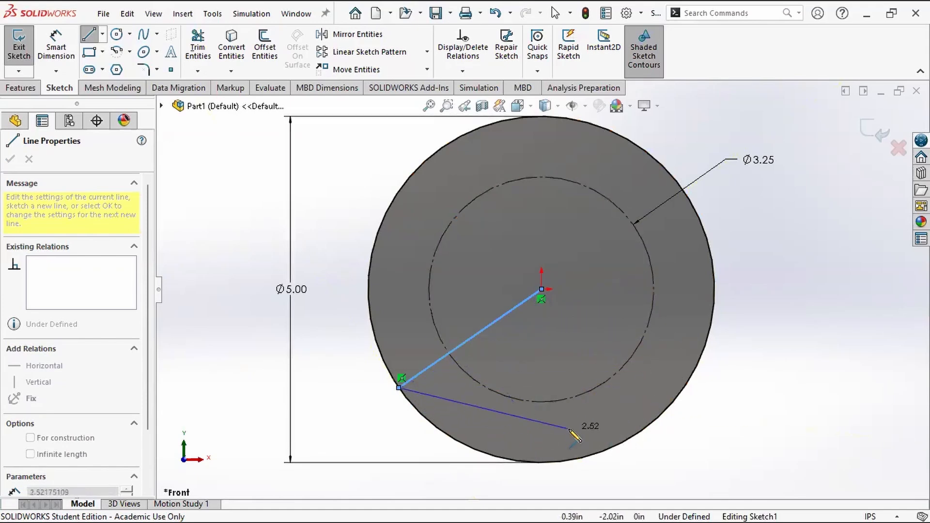
pyautogui.click(591, 423)
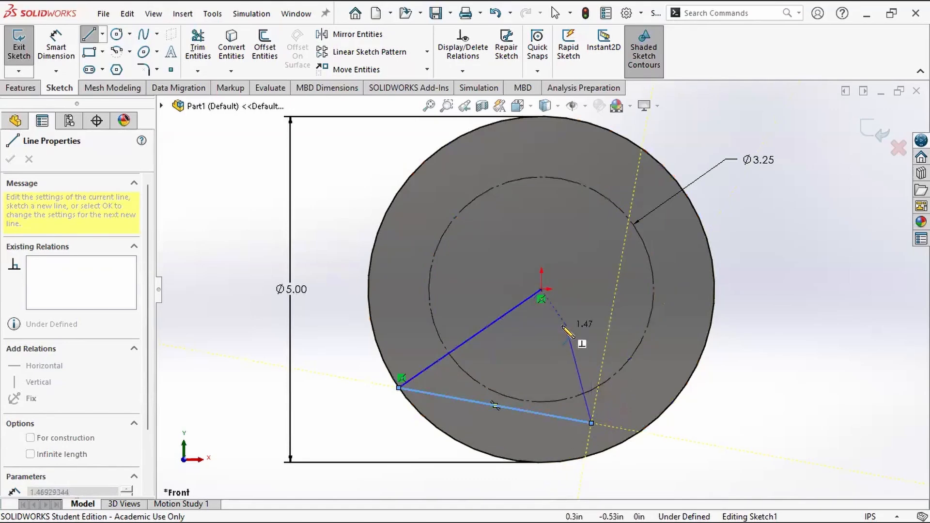
pyautogui.click(541, 289)
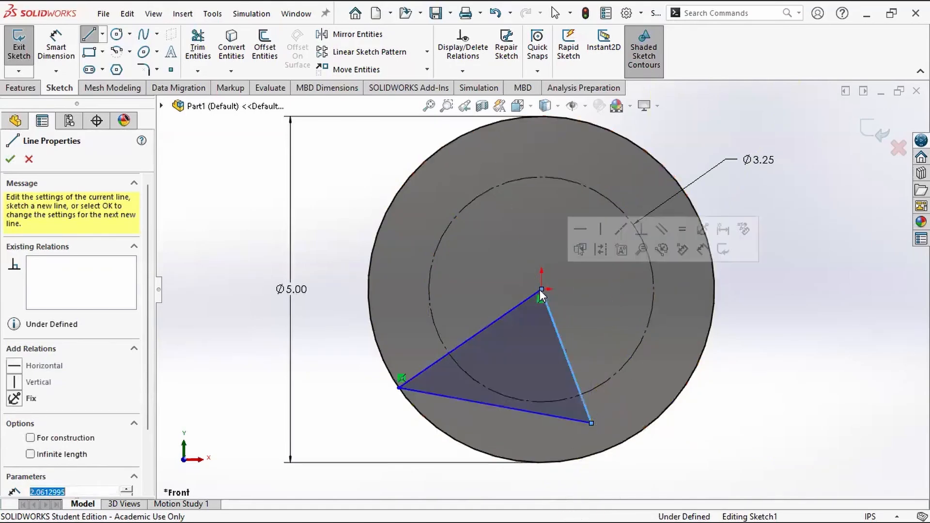
pyautogui.press('Escape')
# Step: Delete the three lines of the triangle from the sketch
pyautogui.click(575, 376)
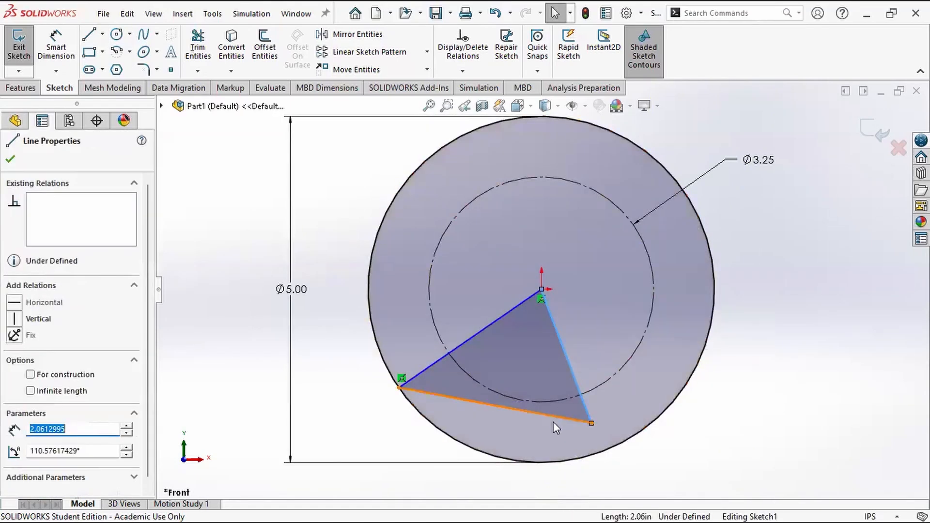
pyautogui.press('Delete')
pyautogui.click(516, 308)
pyautogui.press('Delete')
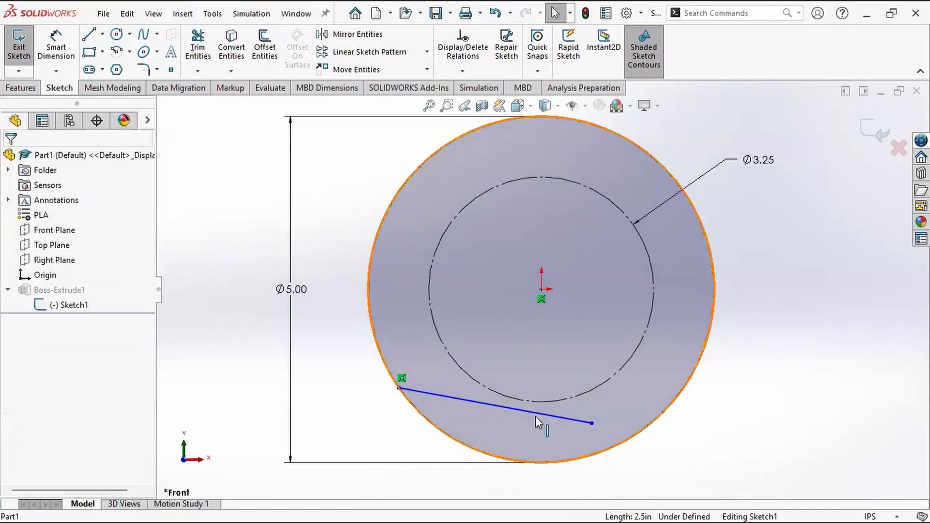
pyautogui.click(536, 410)
pyautogui.press('Delete')
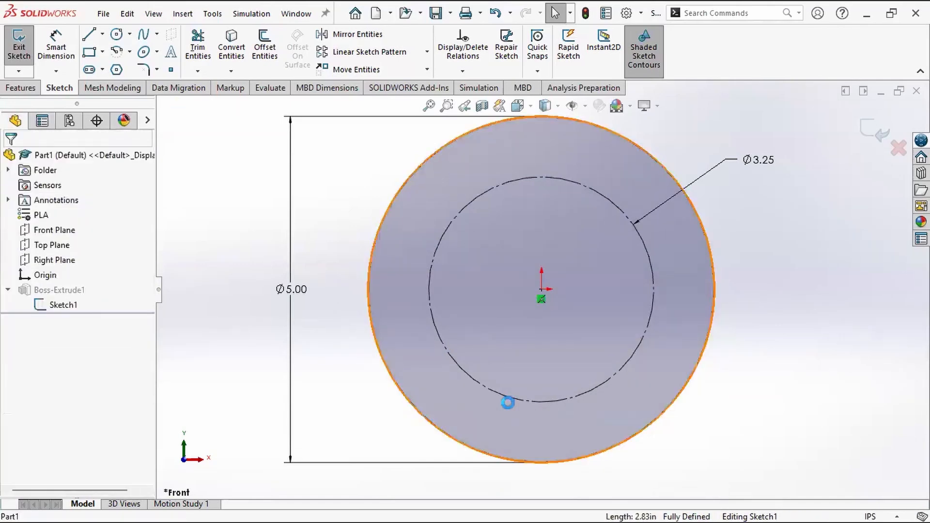
# Step: Sketch a line from the origin to the lower-left edge of the outer circle, at about 217.5°, and convert it to construction geometry
pyautogui.click(88, 37)
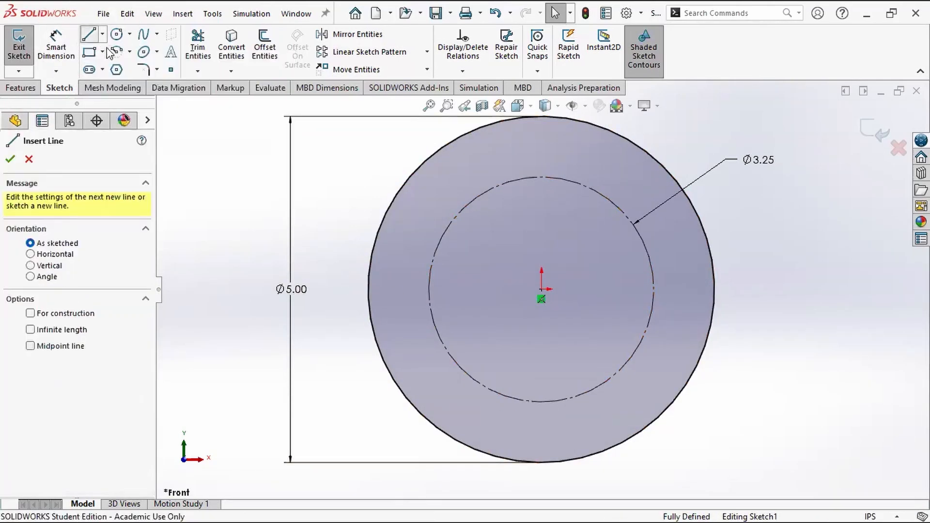
pyautogui.click(542, 289)
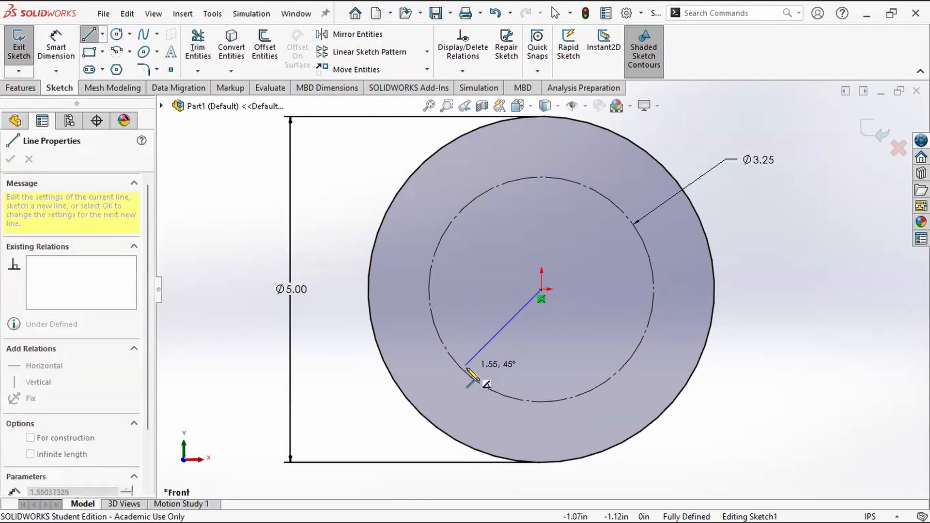
pyautogui.click(405, 395)
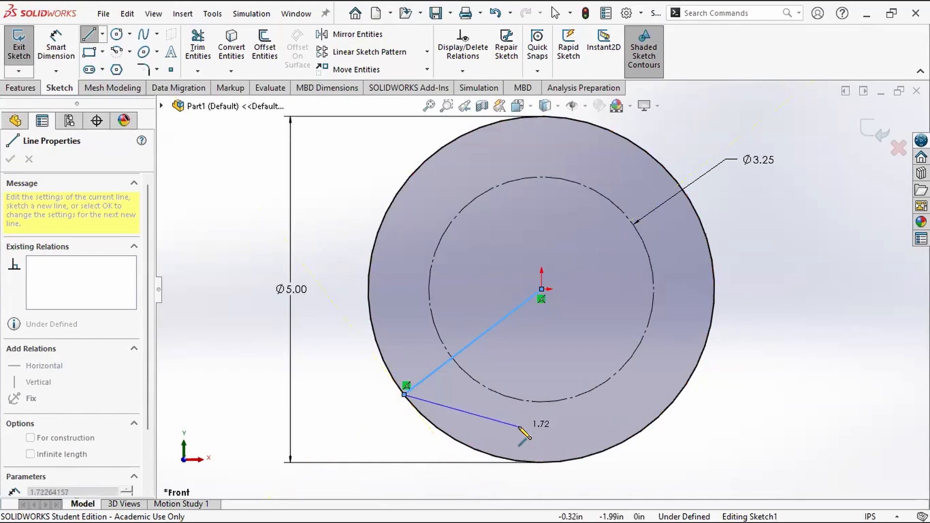
pyautogui.press('Escape')
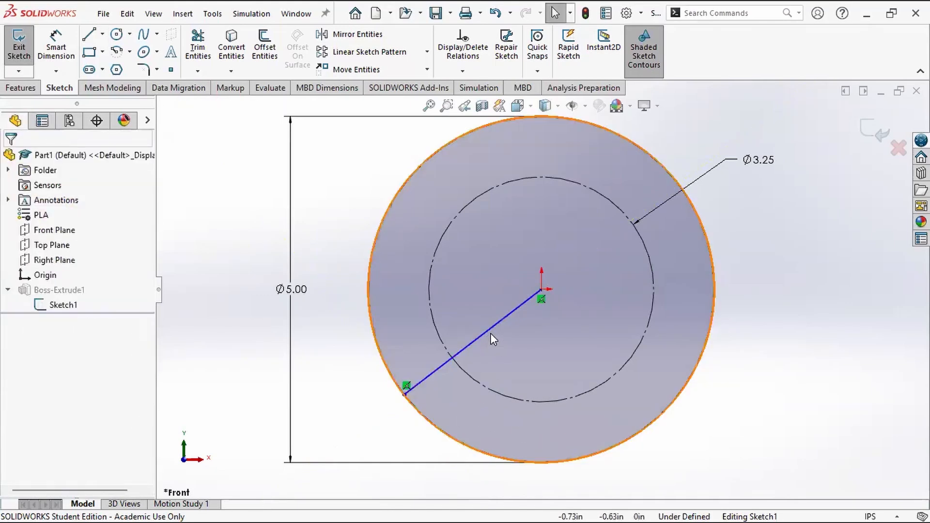
pyautogui.click(422, 382)
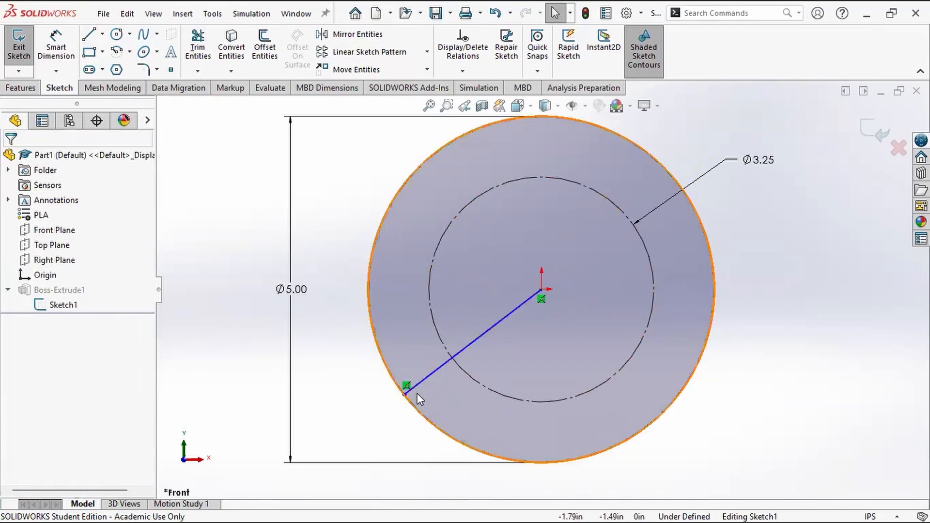
pyautogui.click(514, 309)
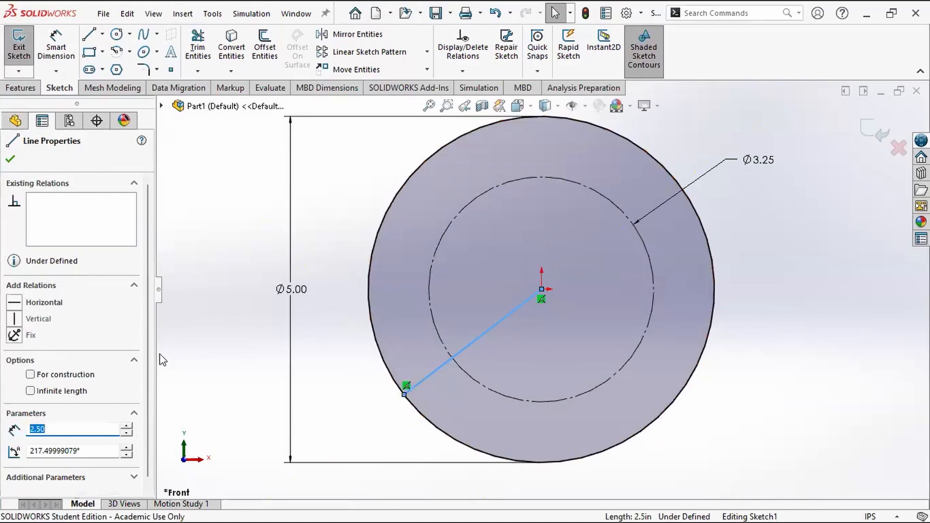
pyautogui.click(73, 376)
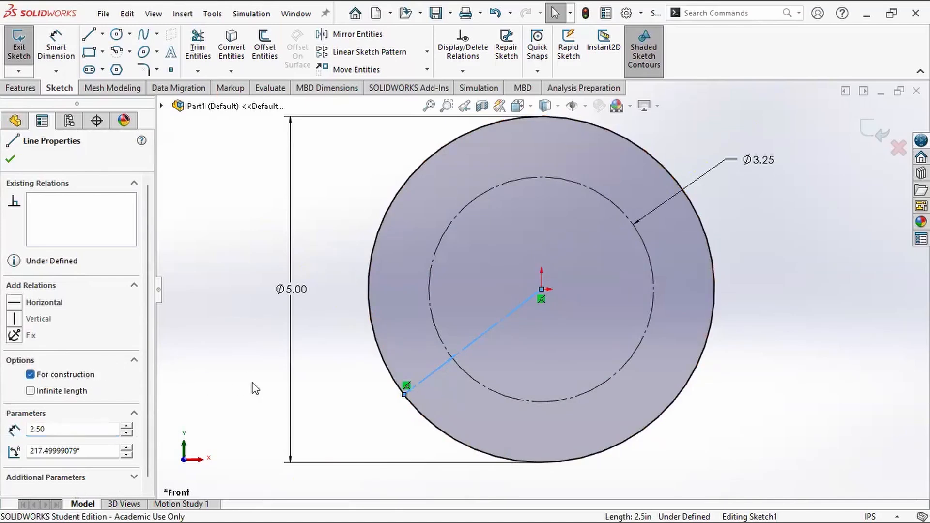
pyautogui.click(354, 373)
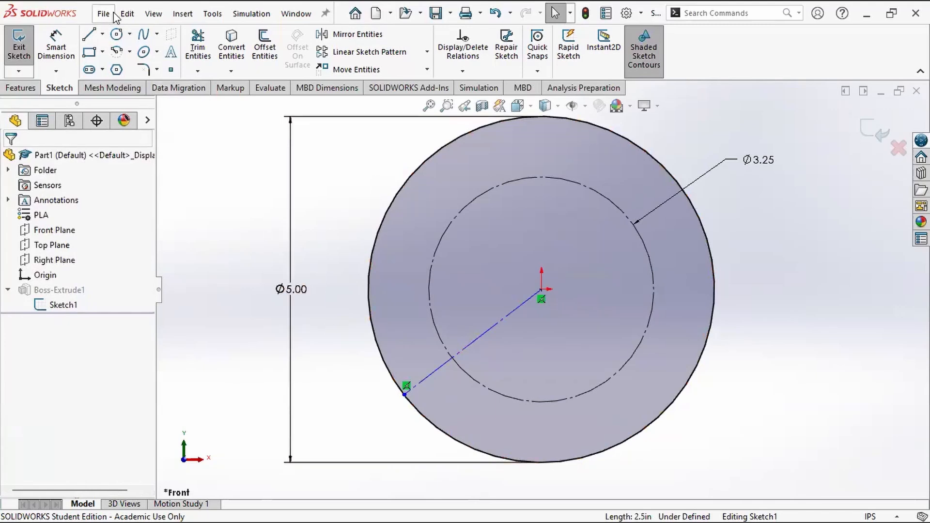
# Step: Sketch two solid lines from the origin to the outer circle, one to its upper edge slightly right of centre and one to its lower-right edge
pyautogui.press('l')
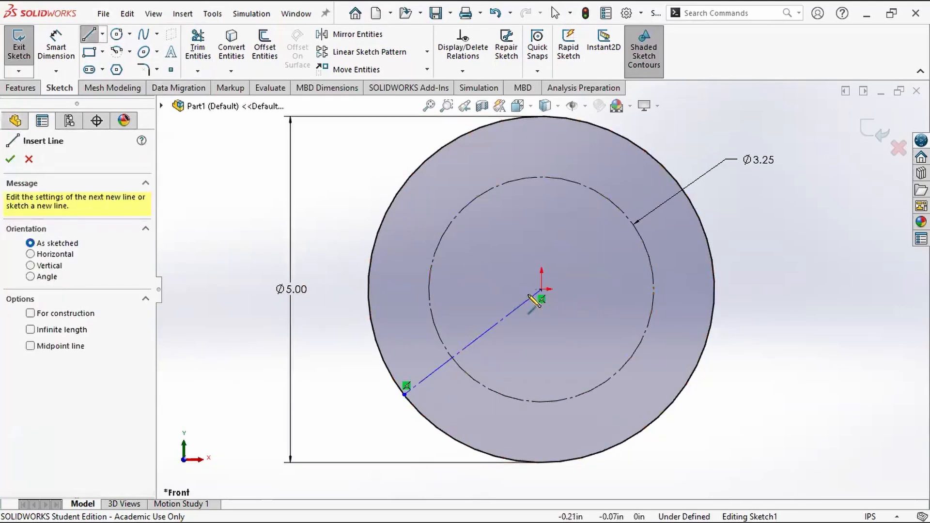
pyautogui.click(541, 289)
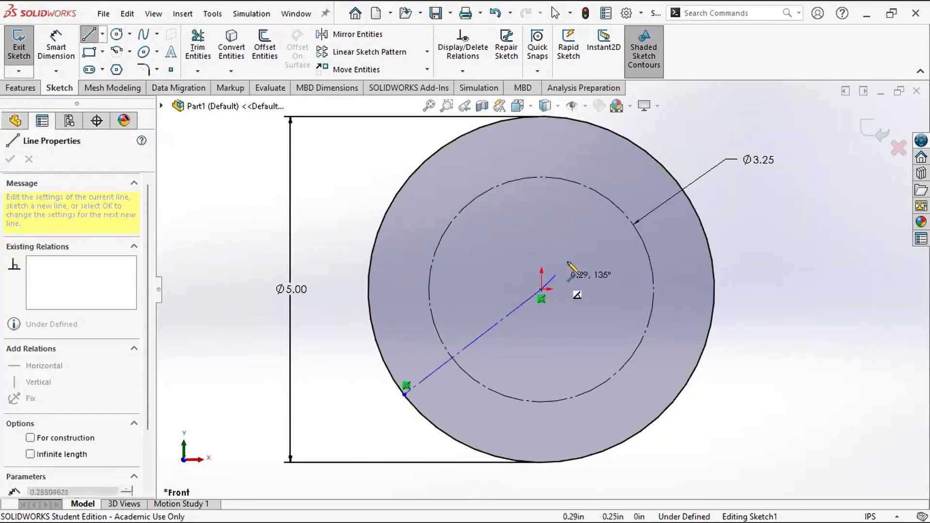
pyautogui.click(593, 125)
pyautogui.press('Escape')
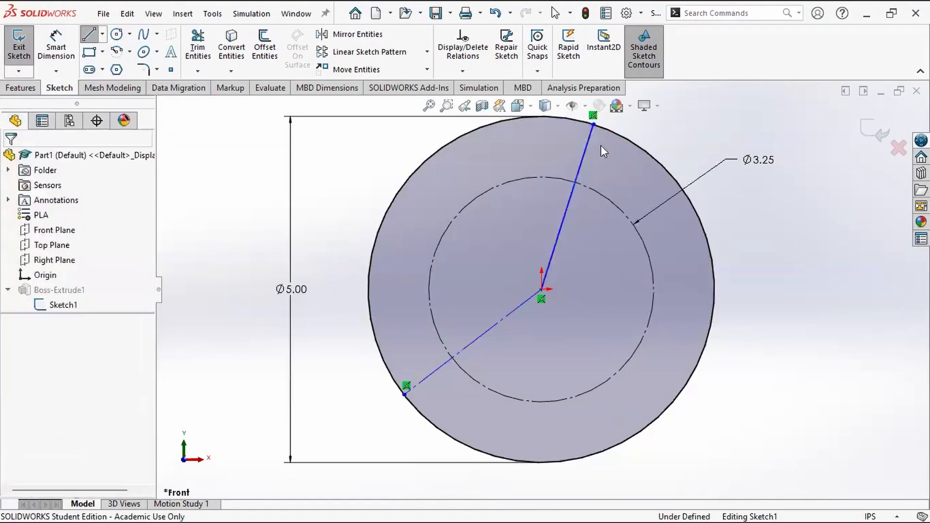
pyautogui.click(89, 34)
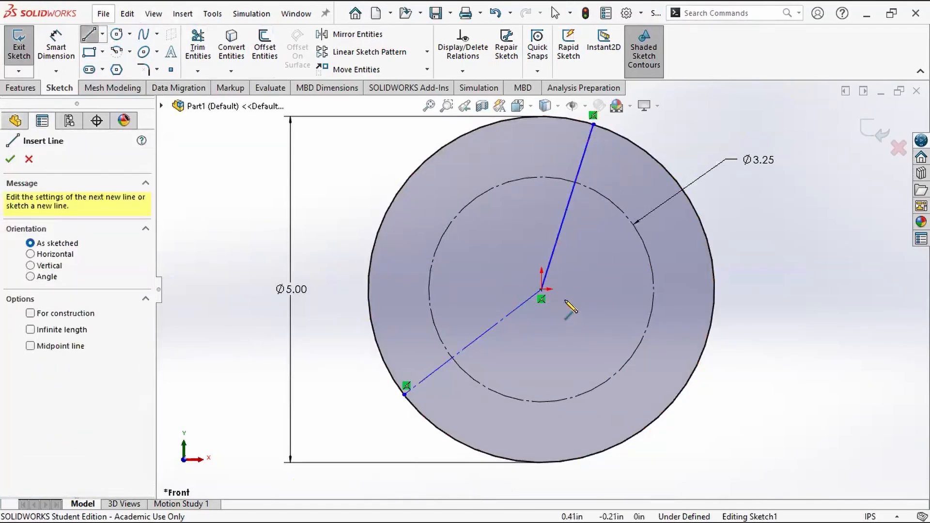
pyautogui.click(542, 289)
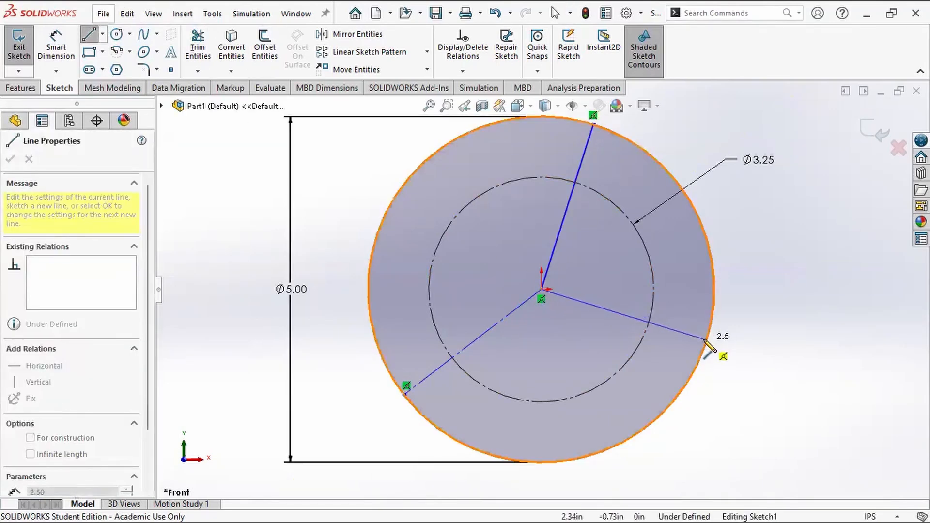
pyautogui.click(707, 340)
pyautogui.press('Escape')
pyautogui.press('Escape')
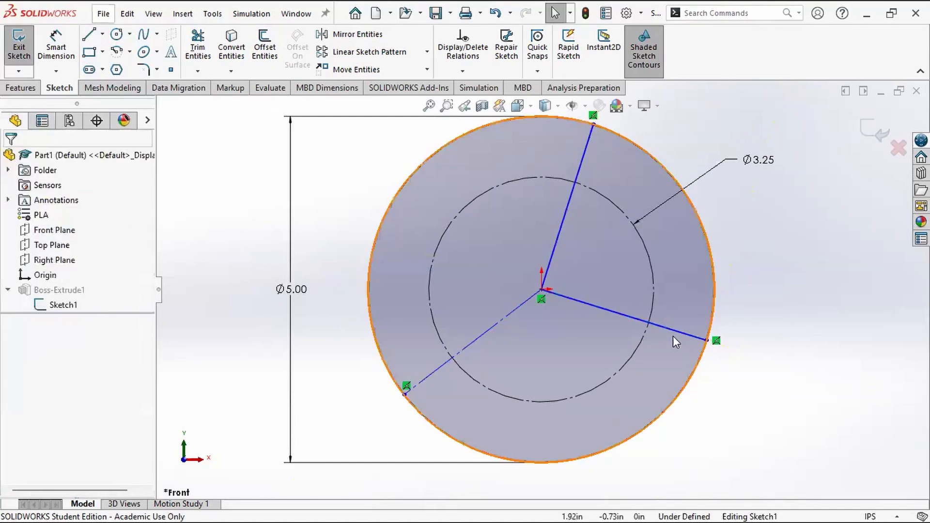
# Step: Convert the two solid lines from the origin to the outer circle to construction geometry
pyautogui.click(600, 307)
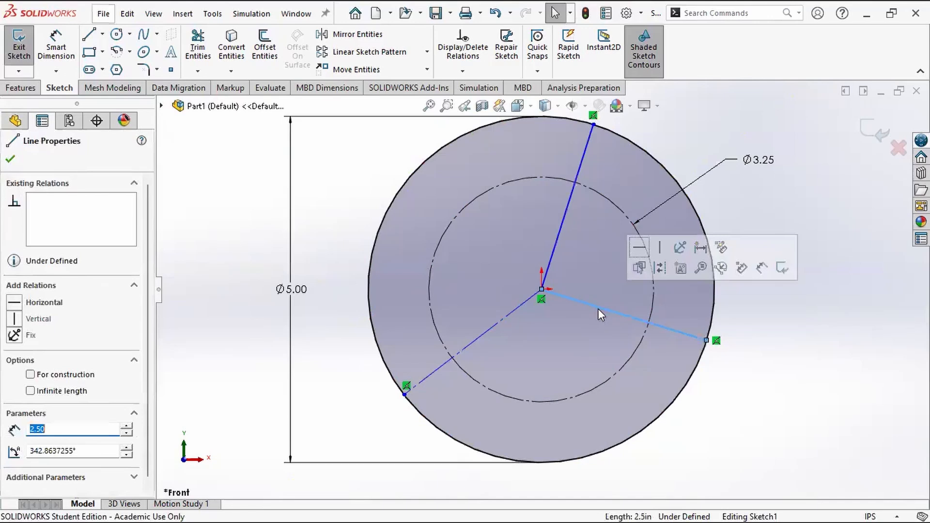
pyautogui.click(555, 253)
pyautogui.keyDown('ctrl'); pyautogui.click(555, 253); pyautogui.keyUp('ctrl')
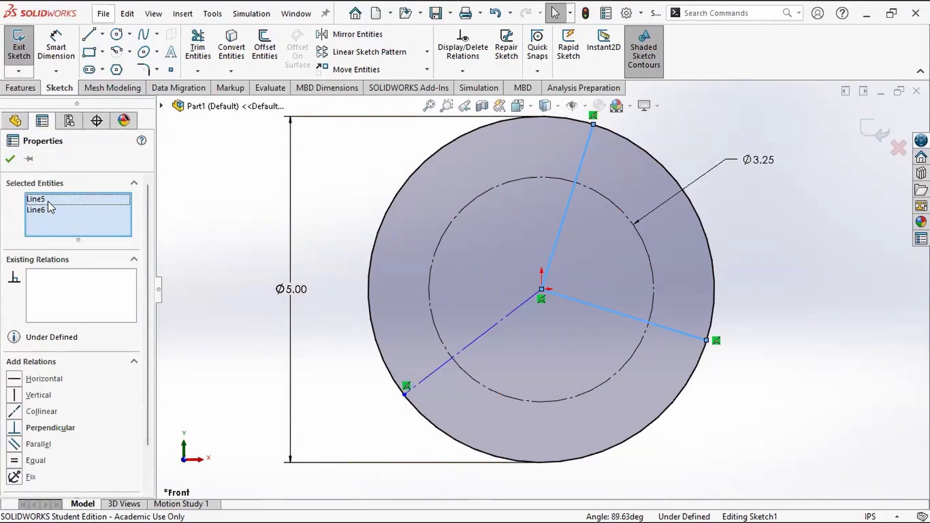
pyautogui.press('ctrl')
pyautogui.scroll(-2, 75, 359)
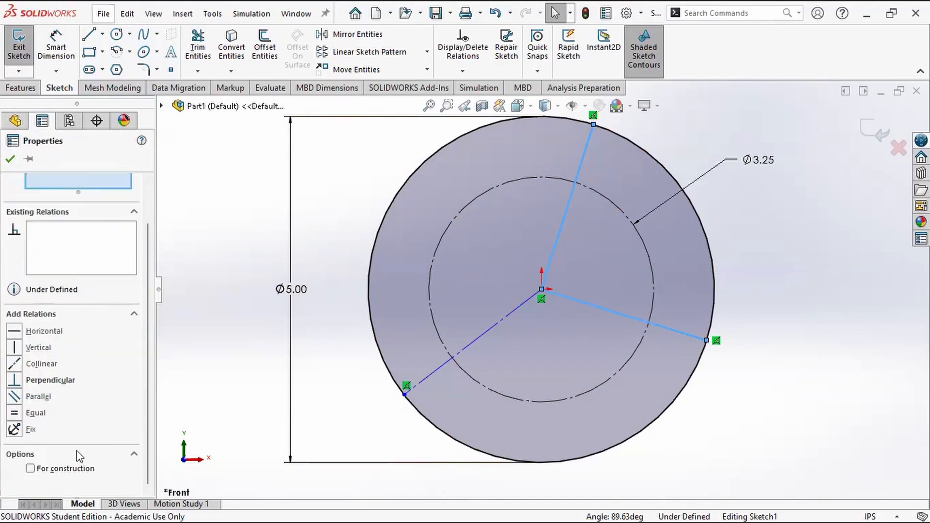
pyautogui.click(74, 468)
pyautogui.click(76, 471)
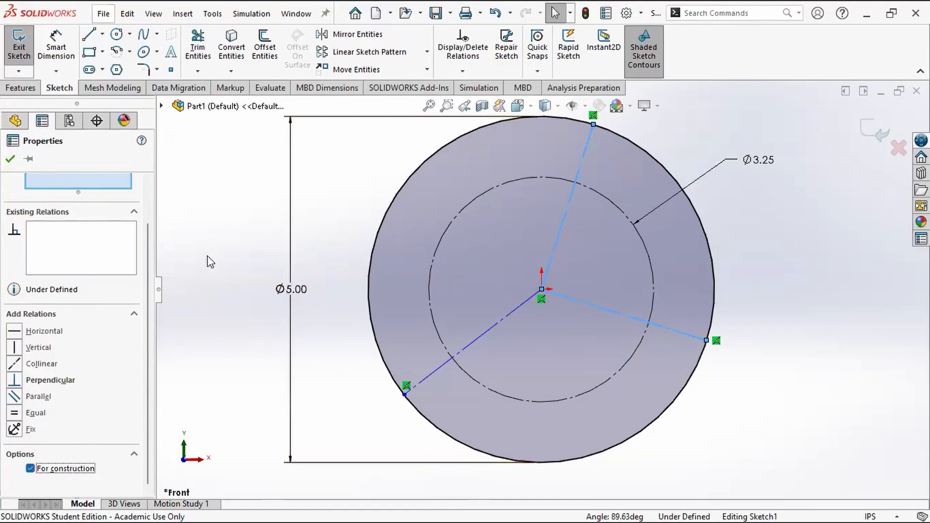
pyautogui.press('Escape')
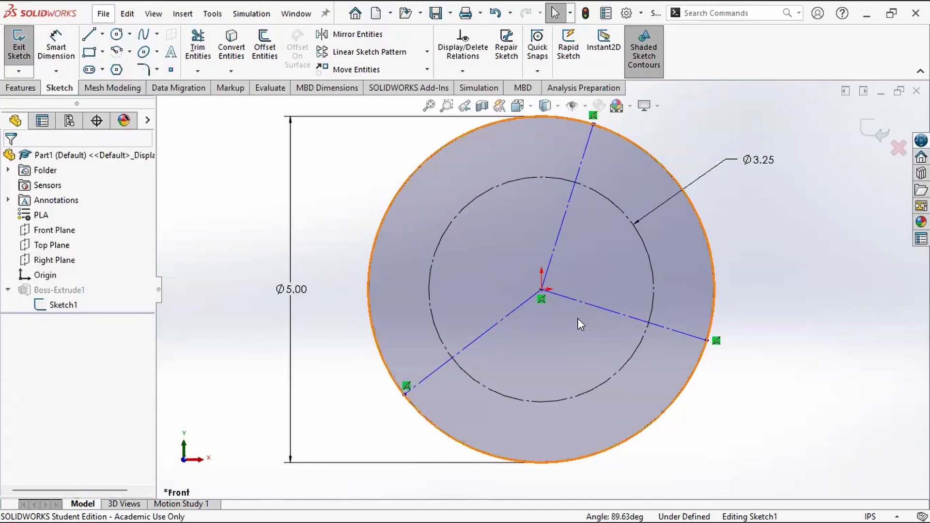
# Step: Dimension the angle between the upper and lower-right construction lines as 120°
pyautogui.click(67, 57)
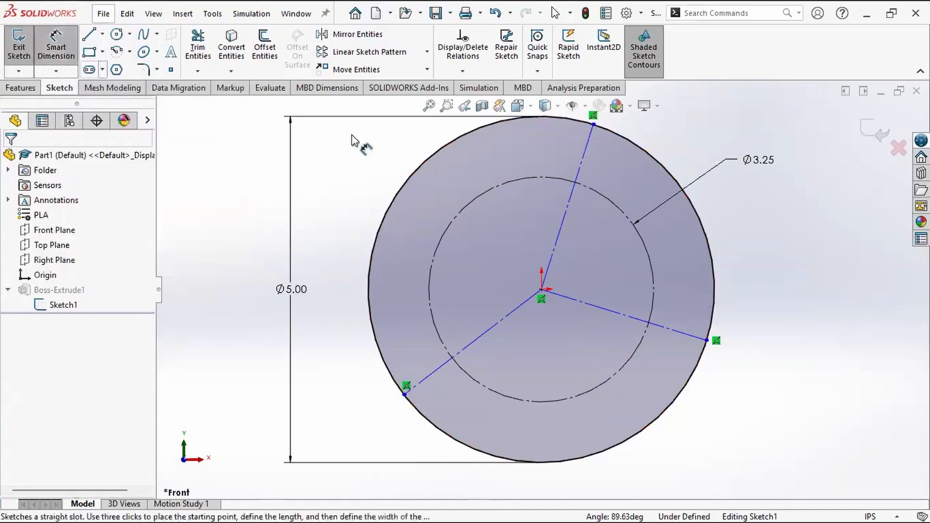
pyautogui.click(626, 313)
pyautogui.click(562, 225)
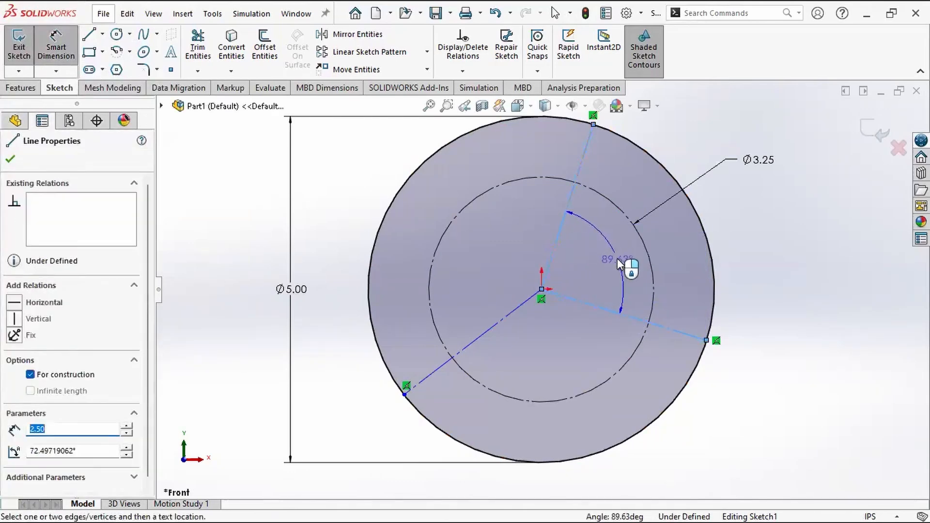
pyautogui.click(617, 258)
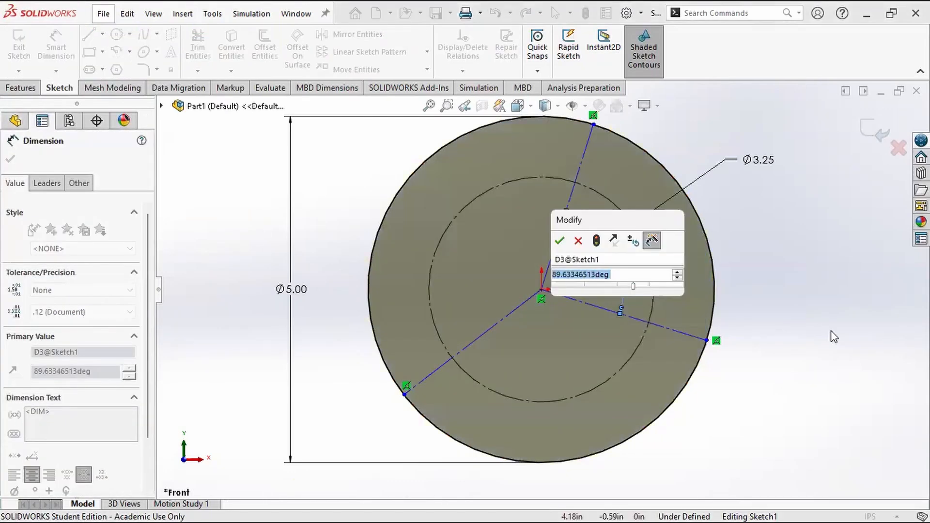
pyautogui.write('120')
pyautogui.press('Return')
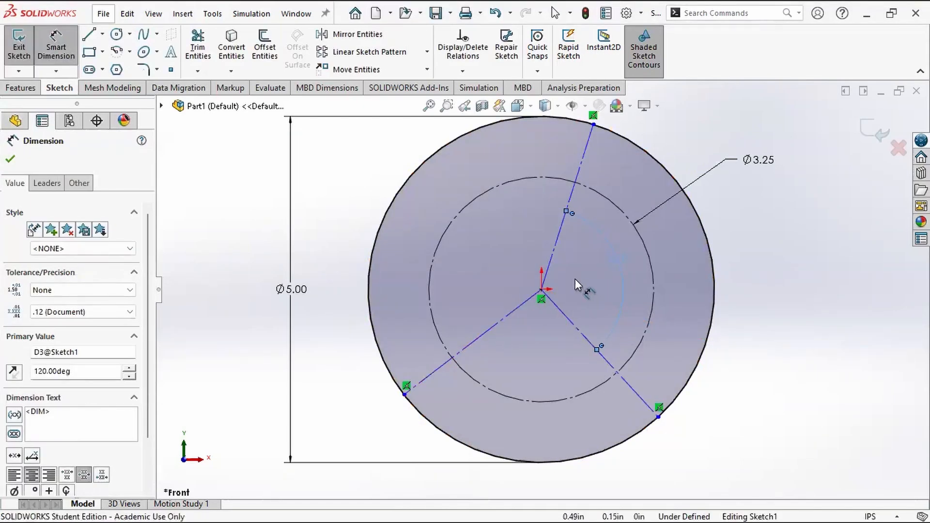
pyautogui.press('Escape')
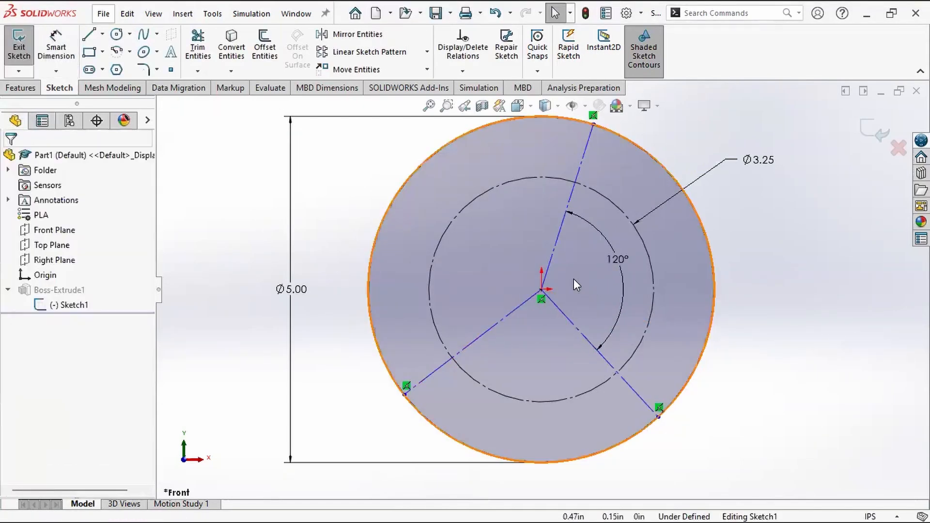
# Step: Test the linked lines by moving the lower-right line's endpoint slightly along the outer circle
pyautogui.click(619, 266)
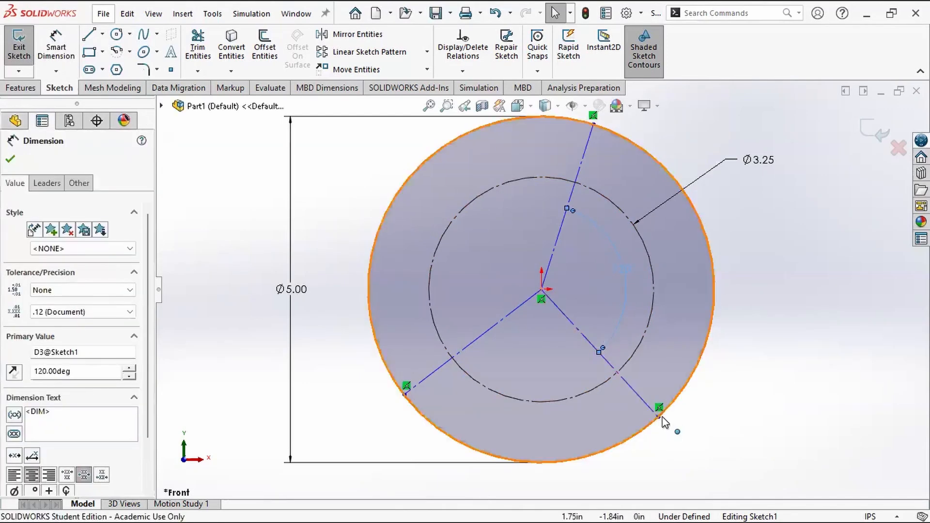
pyautogui.moveTo(662, 418); pyautogui.dragTo(635, 382)
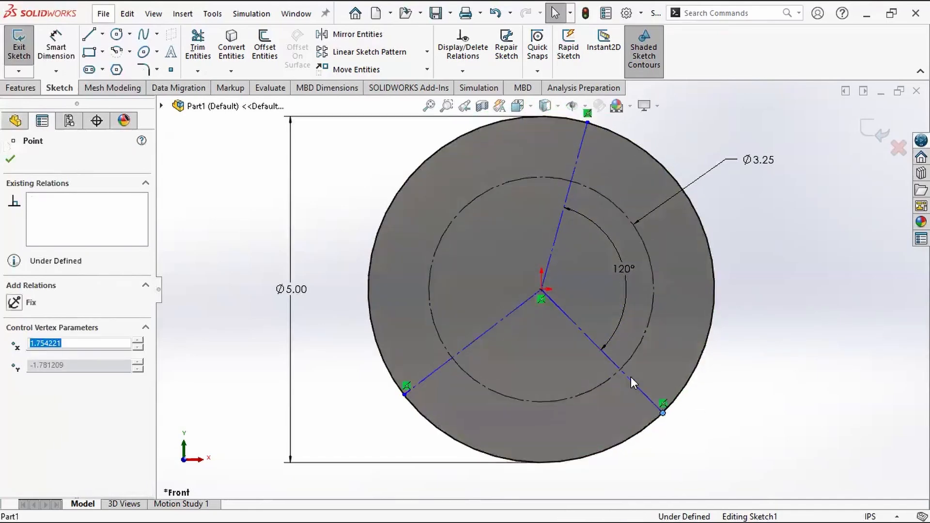
pyautogui.click(790, 433)
# Step: Dimension the angle between the upper and lower-left construction lines as 120°
pyautogui.click(56, 48)
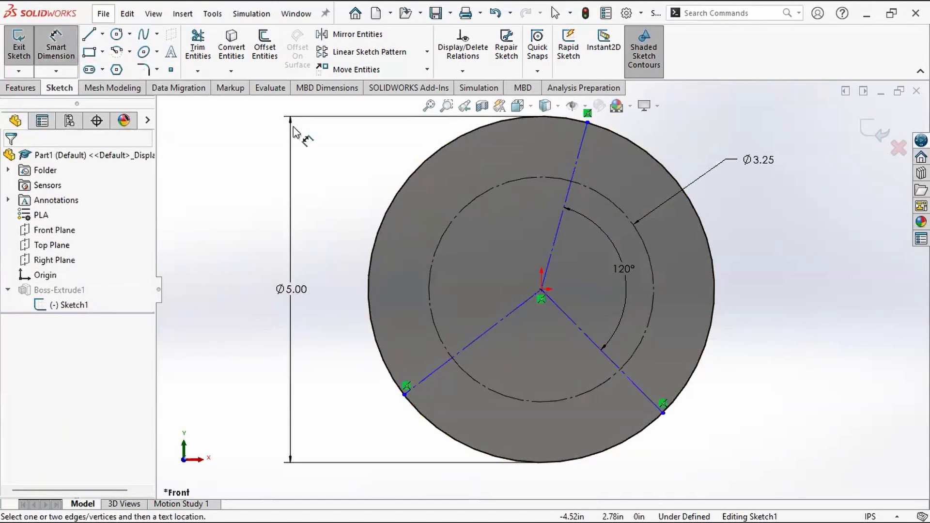
pyautogui.click(554, 239)
pyautogui.click(507, 316)
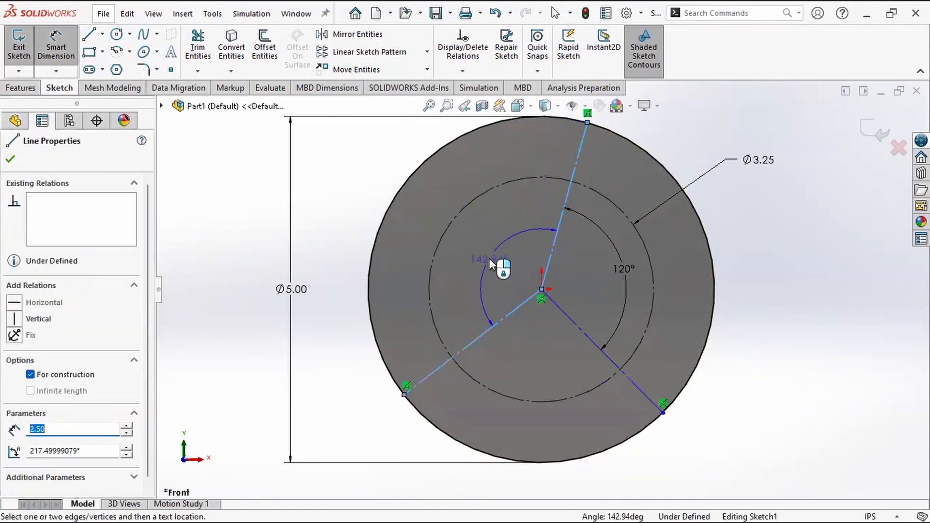
pyautogui.click(490, 260)
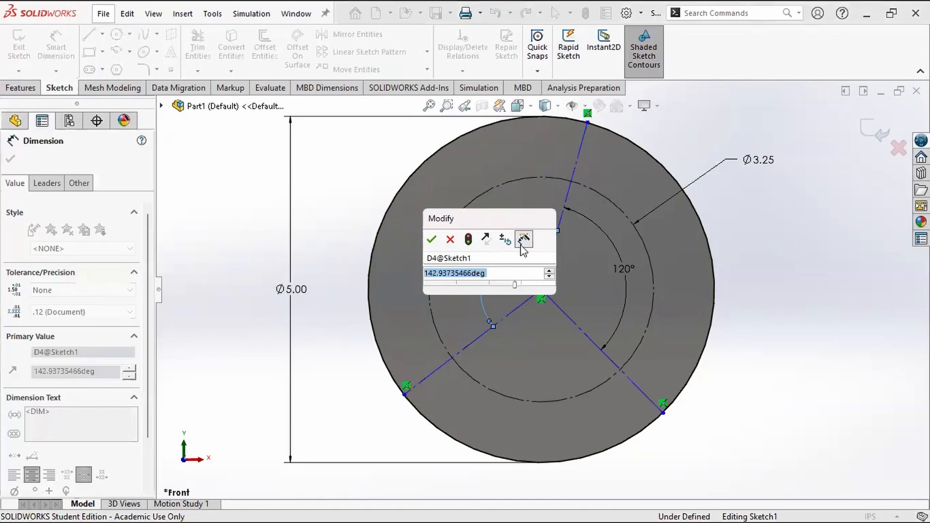
pyautogui.write('120')
pyautogui.press('Return')
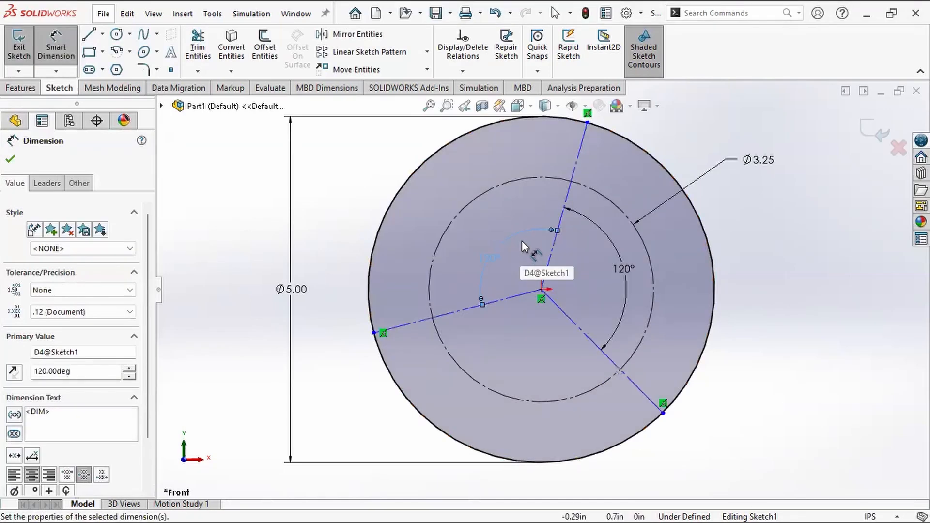
pyautogui.press('Escape')
# Step: Rotate the three linked construction lines about the origin by moving their endpoints along the outer circle, ending with the upper line pointing upper right
pyautogui.click(374, 334)
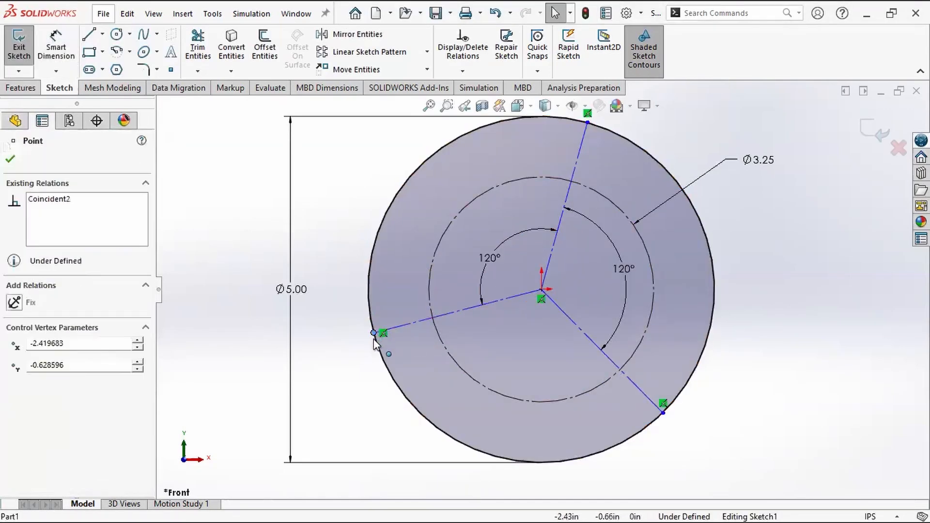
pyautogui.moveTo(374, 339); pyautogui.dragTo(416, 335)
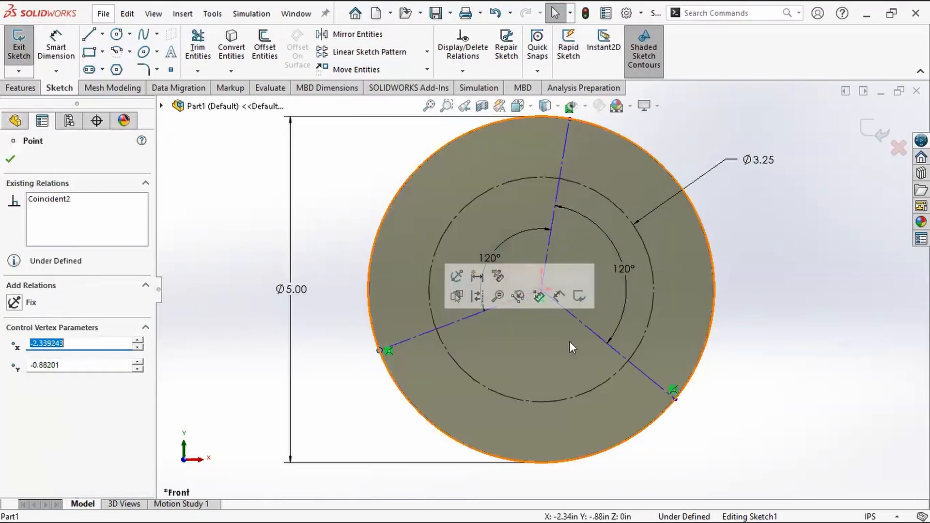
pyautogui.click(723, 337)
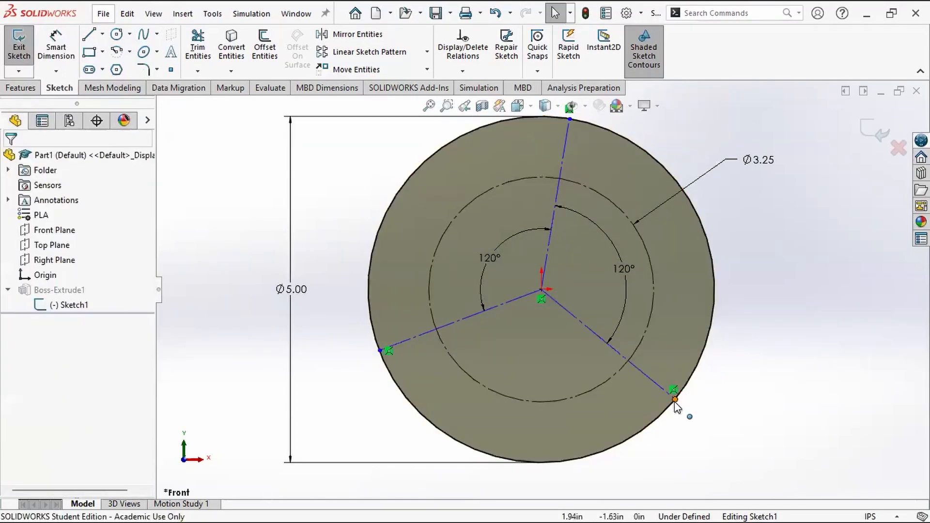
pyautogui.moveTo(674, 400); pyautogui.dragTo(711, 324)
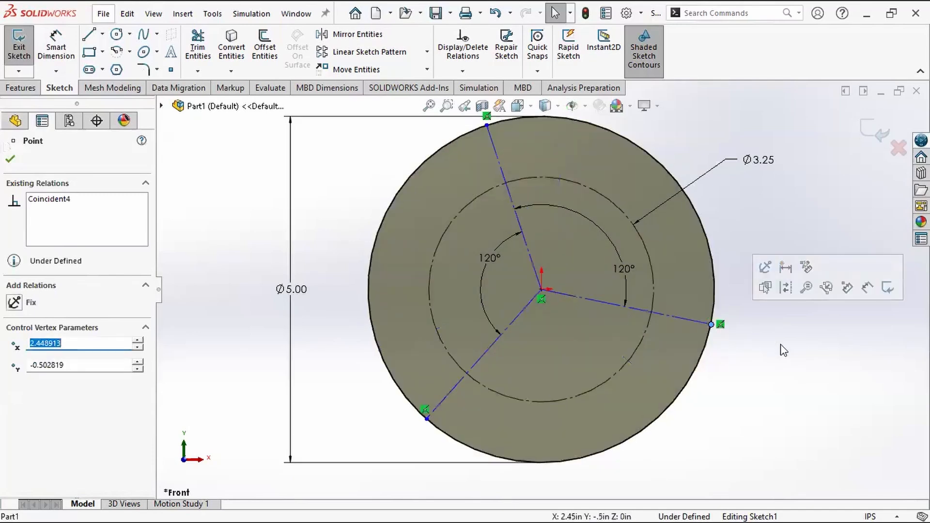
pyautogui.click(778, 350)
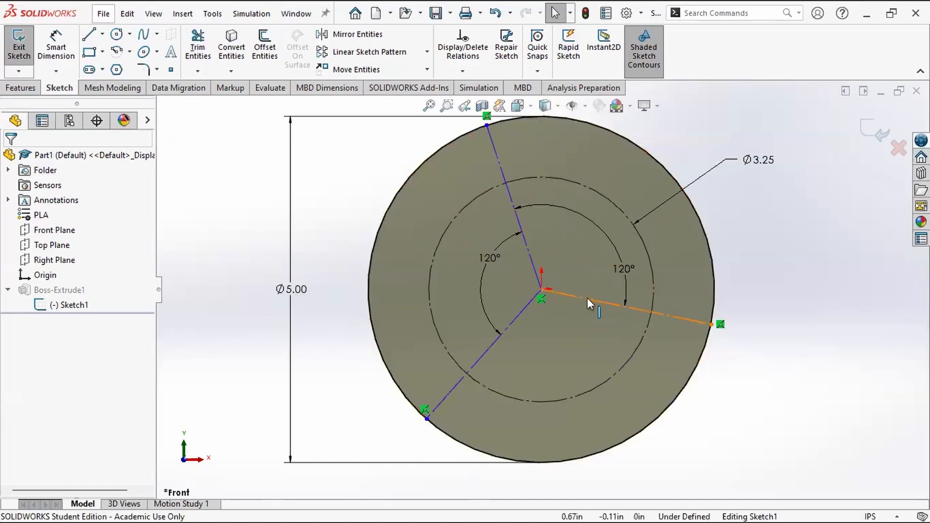
pyautogui.click(504, 168)
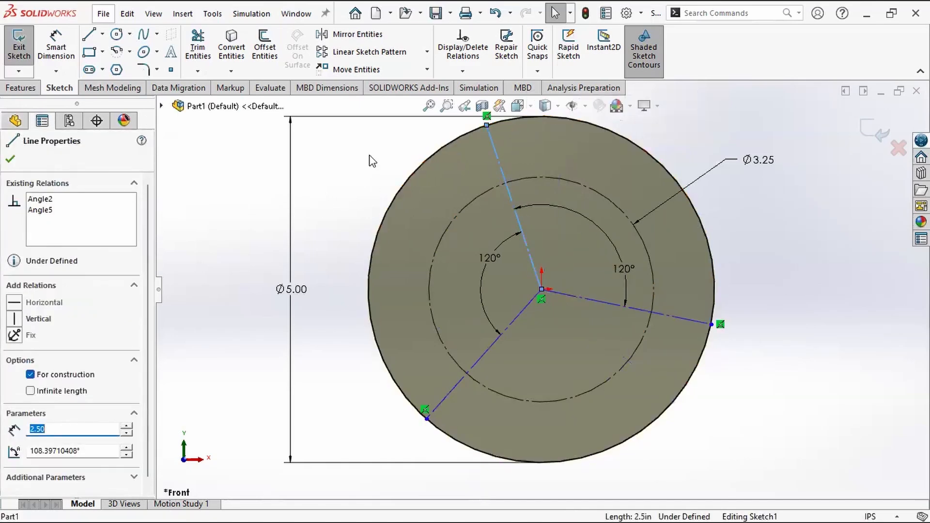
pyautogui.press('Escape')
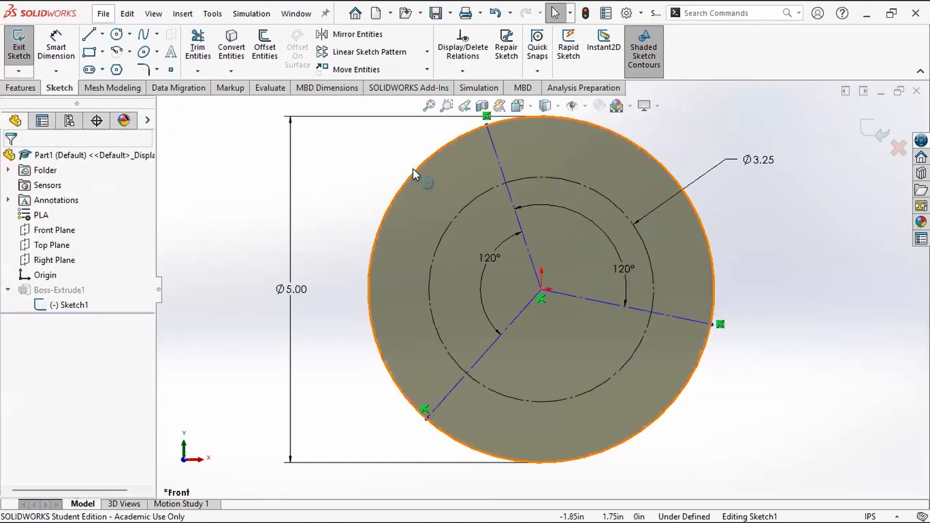
pyautogui.click(568, 118)
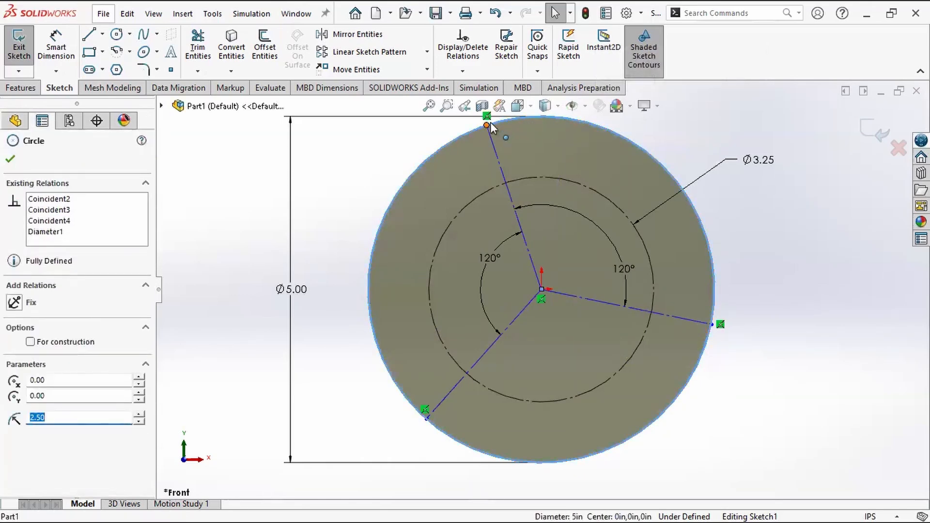
pyautogui.moveTo(490, 123); pyautogui.dragTo(640, 160)
pyautogui.click(767, 284)
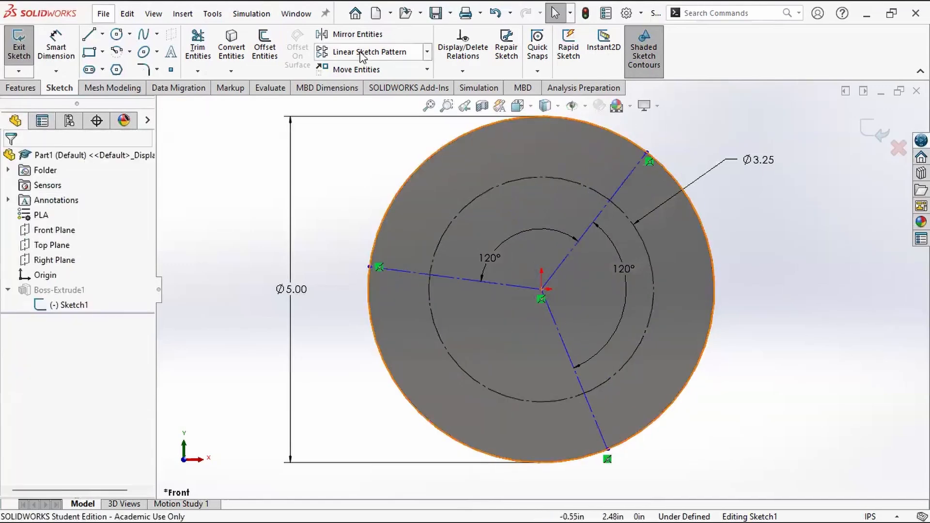
# Step: Sketch a vertical solid line 2.5 in long from the top of the outer circle to the origin
pyautogui.click(92, 35)
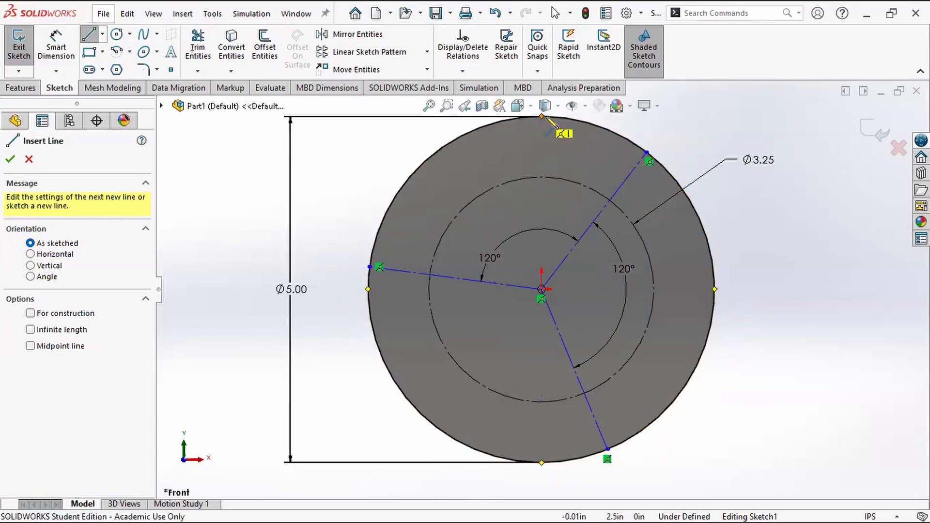
pyautogui.scroll(1, 541, 116)
pyautogui.scroll(-1, 541, 116)
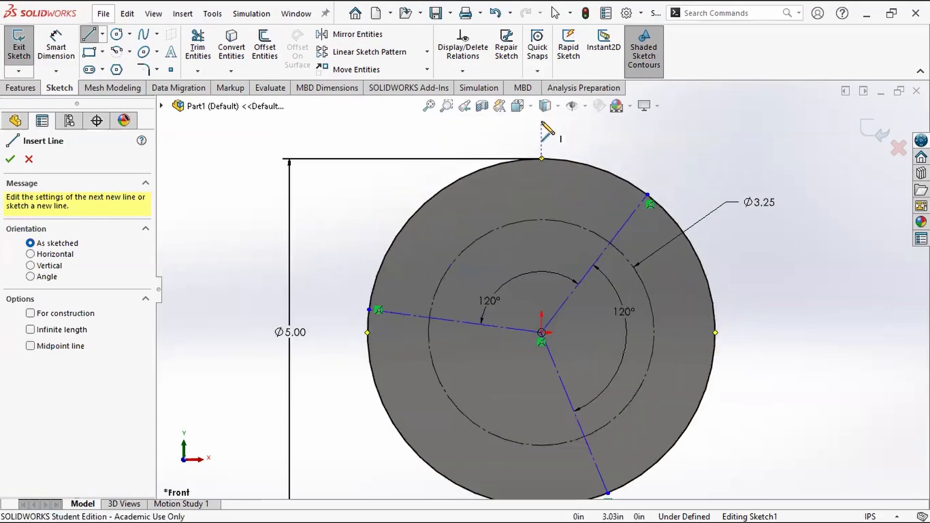
pyautogui.click(541, 158)
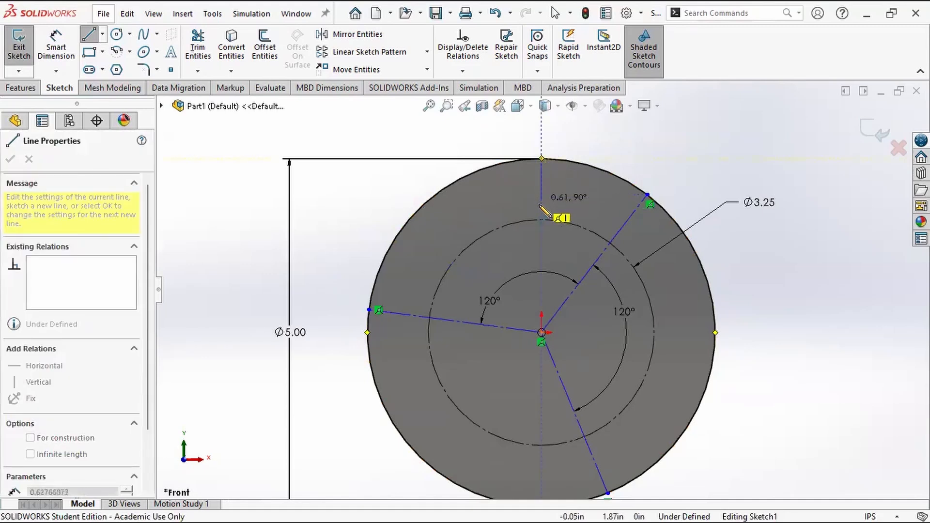
pyautogui.click(541, 332)
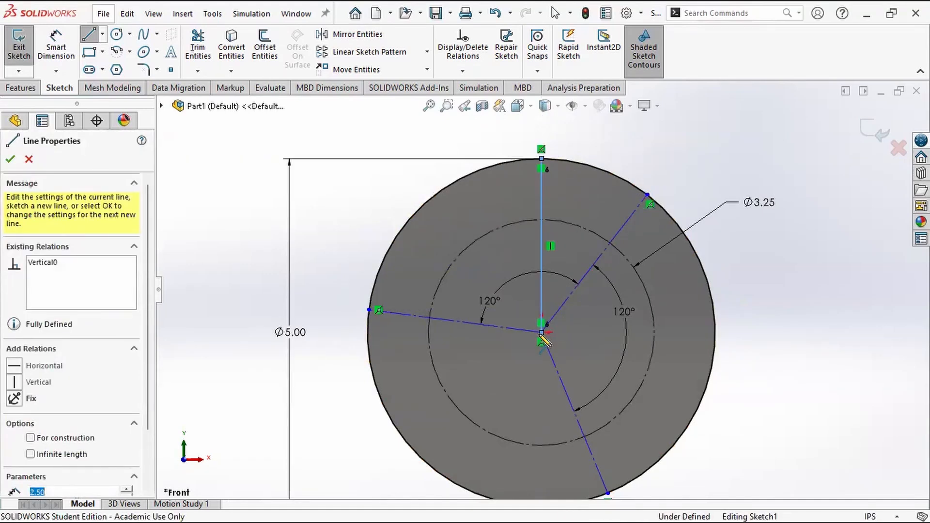
pyautogui.press('Escape')
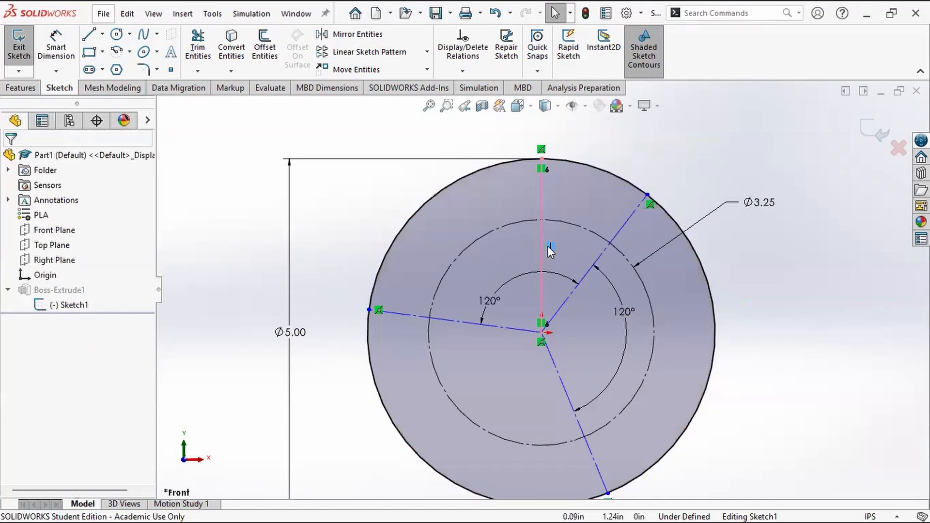
# Step: Delete the solid vertical line between the outer circle's top and the origin
pyautogui.click(557, 156)
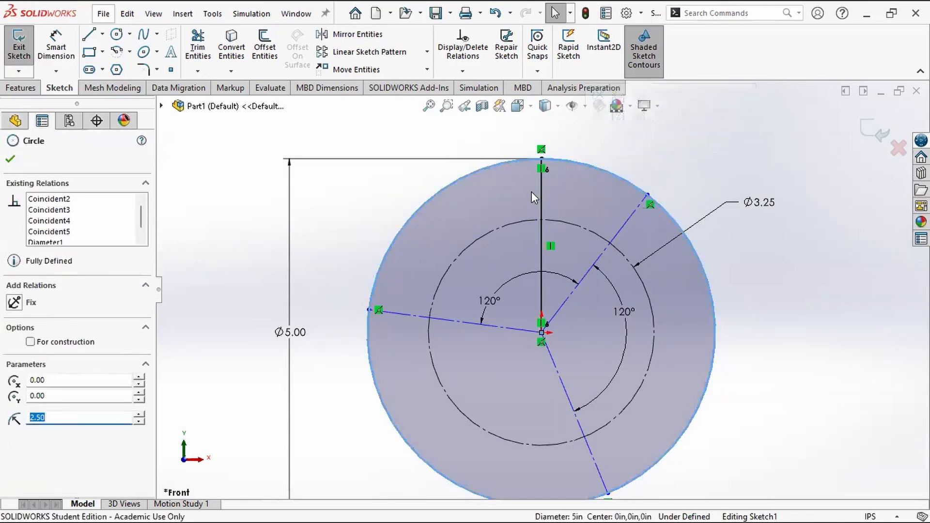
pyautogui.press('Escape')
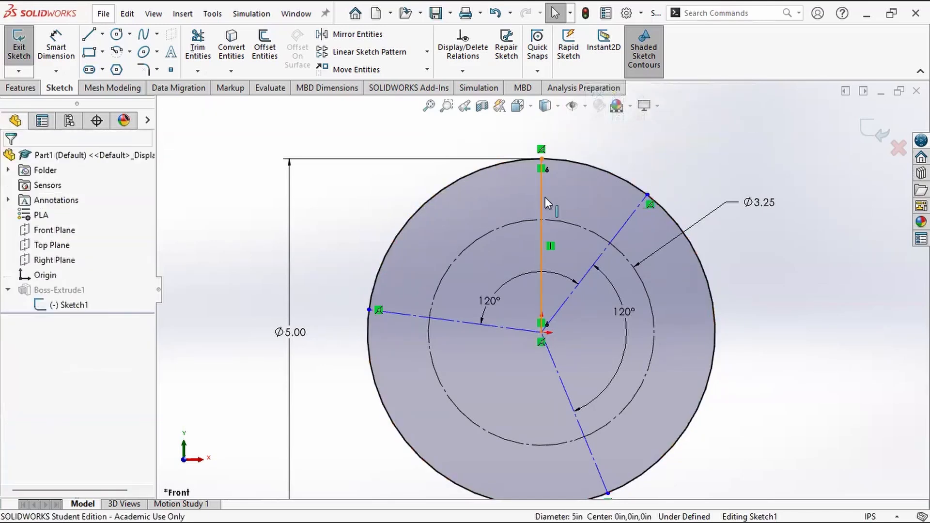
pyautogui.click(544, 196)
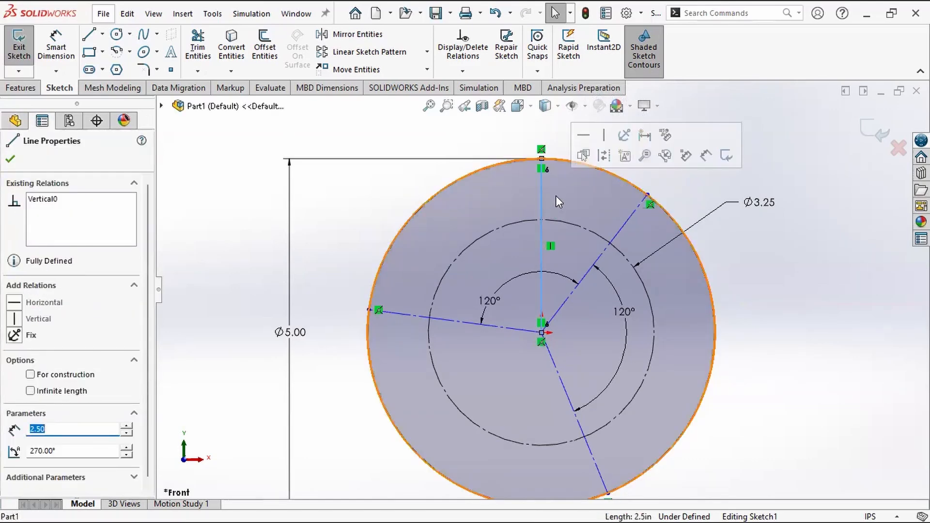
pyautogui.press('Delete')
# Step: Add a Vertical relation to the upper-right construction line
pyautogui.click(630, 213)
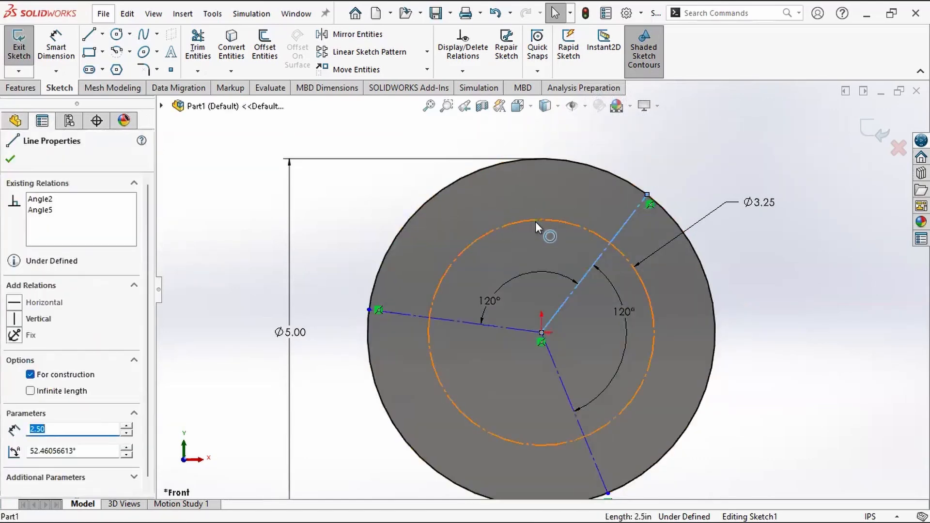
pyautogui.click(18, 322)
pyautogui.click(643, 141)
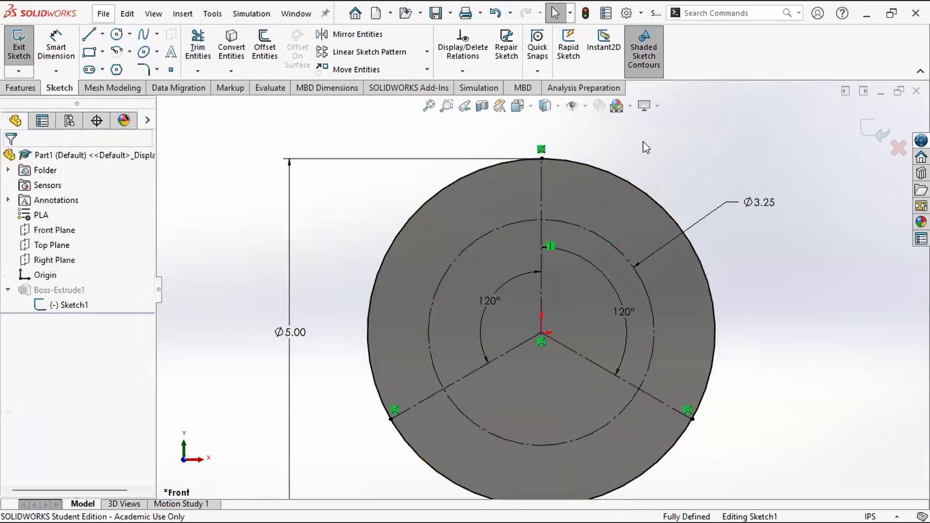
# Step: Examine the existing relations of the three construction lines and of the lower-right line's endpoint on the outer circle
pyautogui.click(551, 247)
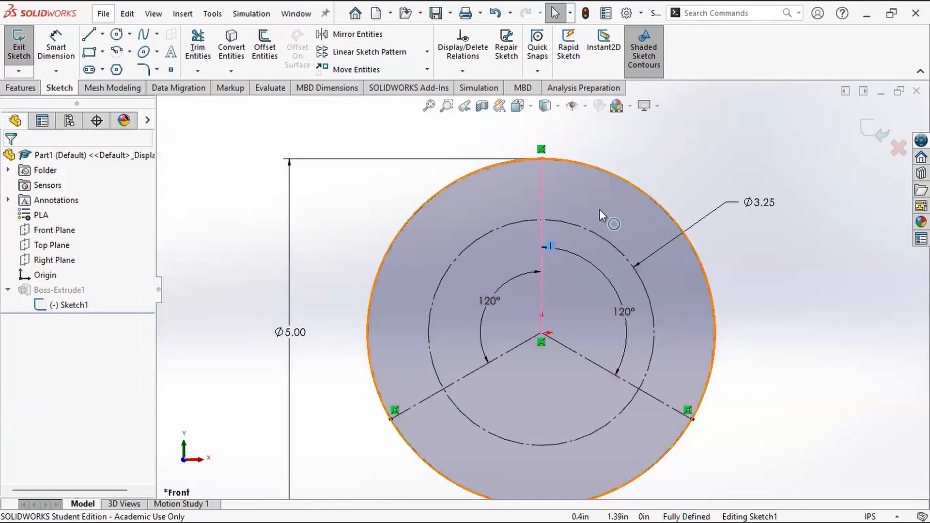
pyautogui.click(640, 159)
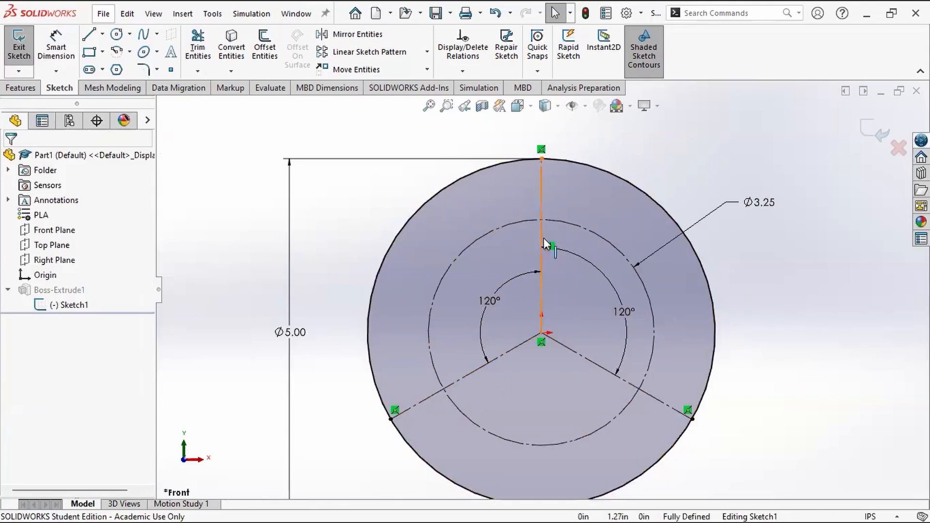
pyautogui.click(542, 190)
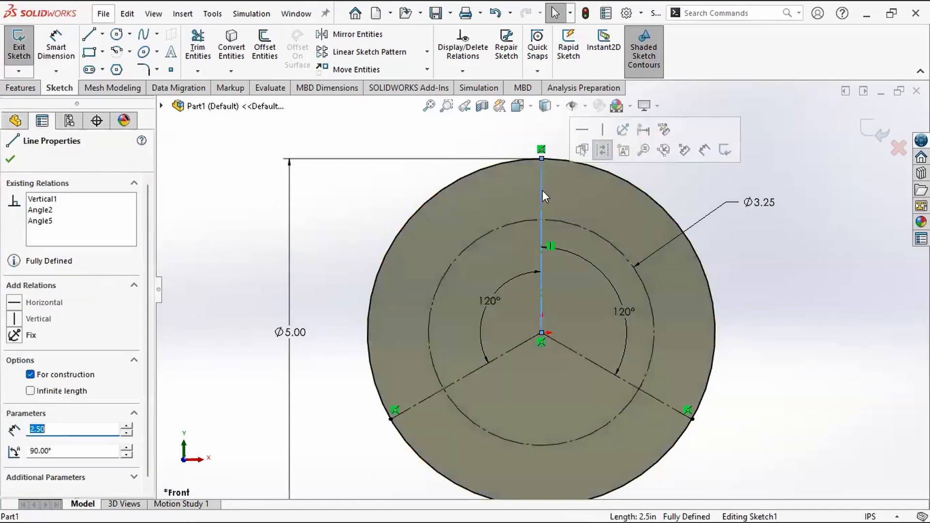
pyautogui.click(517, 344)
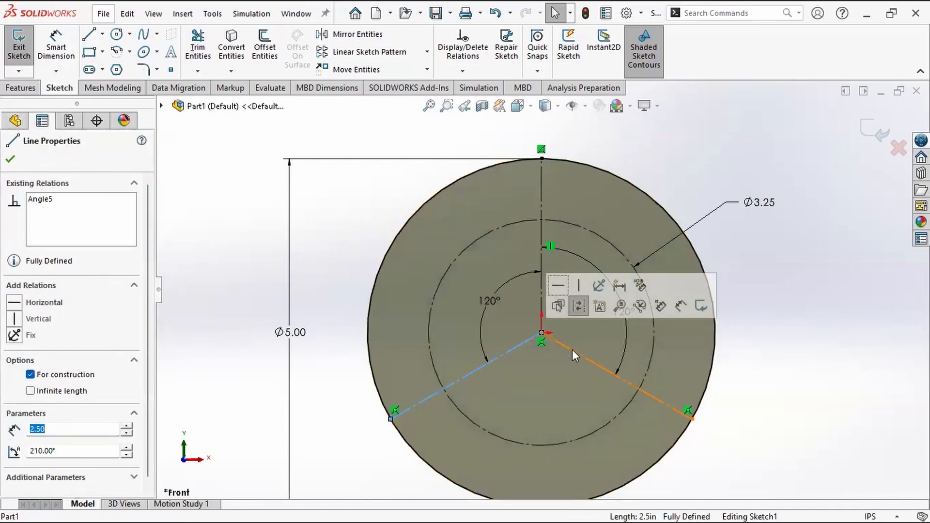
pyautogui.click(572, 350)
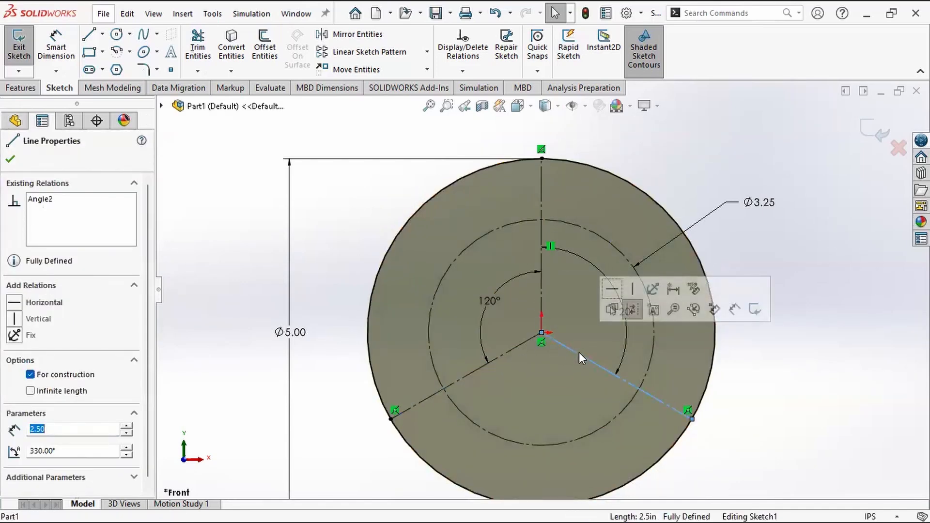
pyautogui.click(767, 441)
pyautogui.click(691, 420)
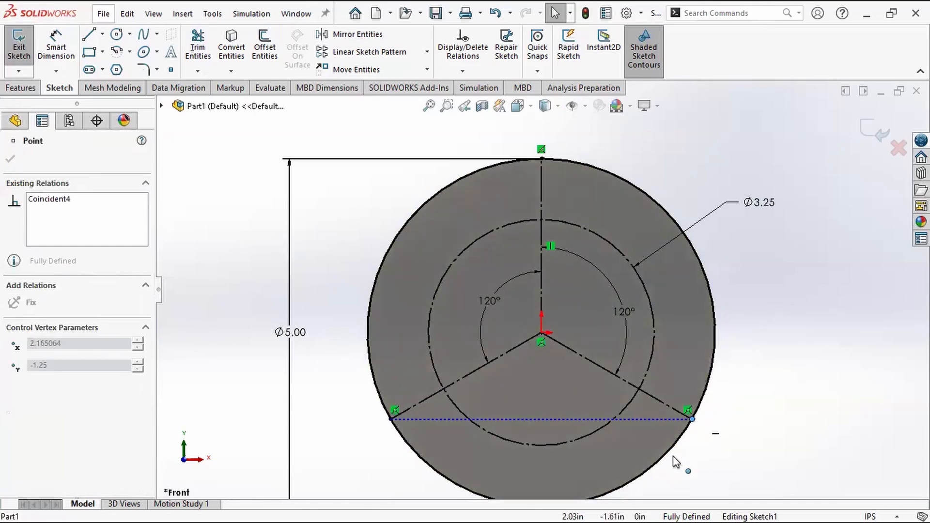
pyautogui.click(732, 409)
pyautogui.scroll(2, 544, 287)
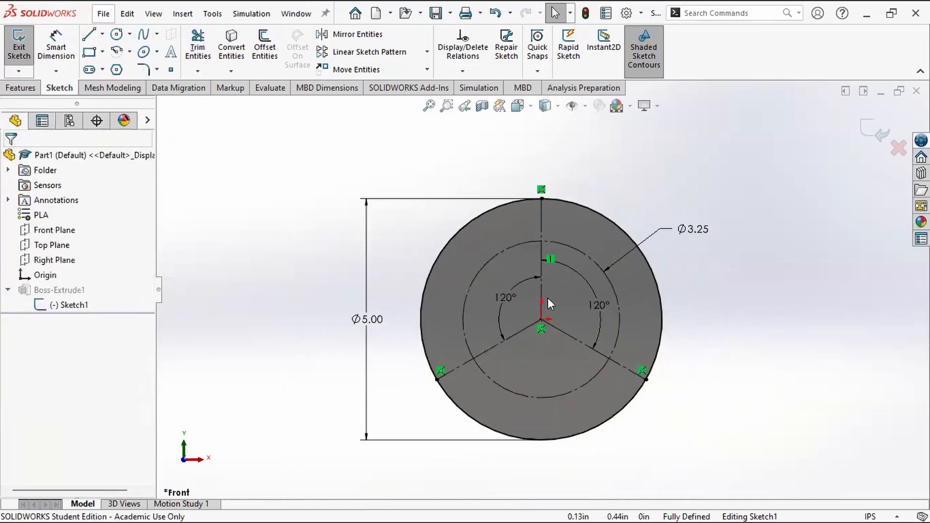
# Step: Sketch a circle where the vertical construction line crosses the inner construction circle and enlarge it to a radius of about 0.64 in
pyautogui.scroll(-2, 611, 370)
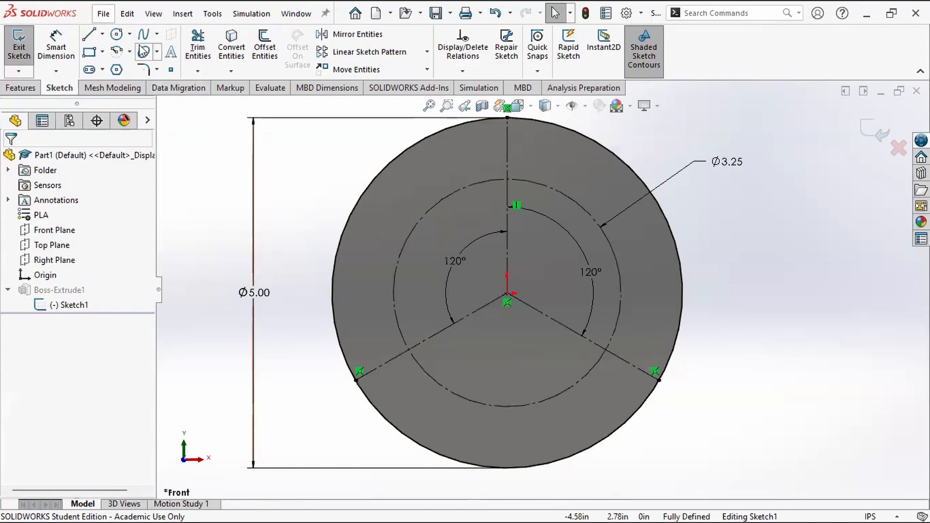
pyautogui.click(115, 35)
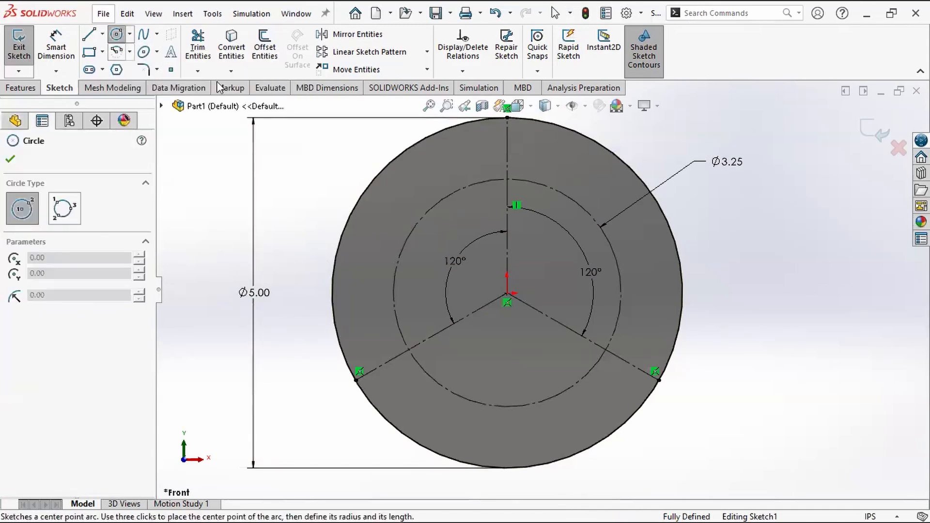
pyautogui.click(507, 179)
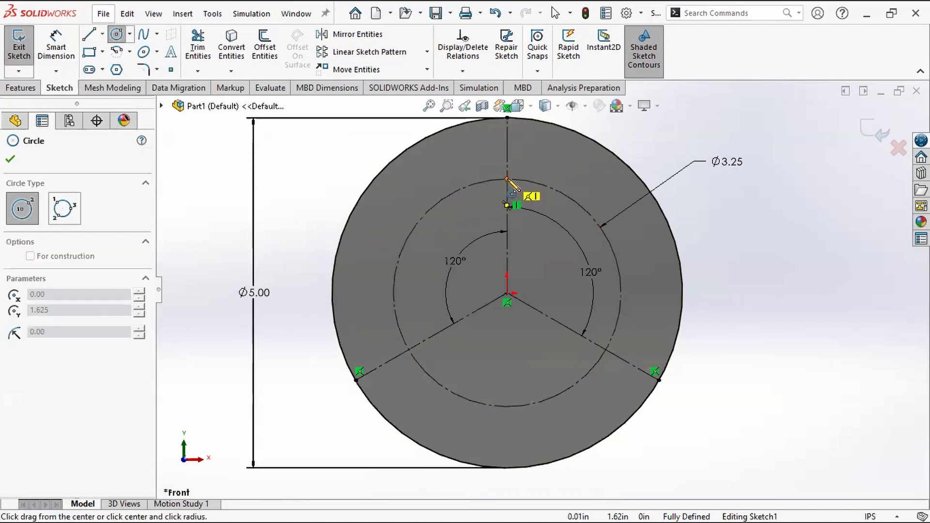
pyautogui.click(527, 196)
pyautogui.press('Escape')
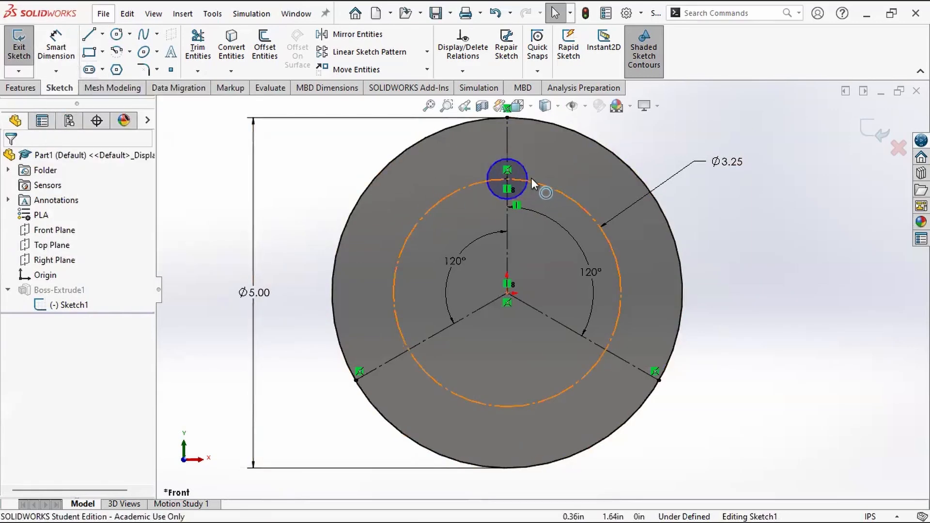
pyautogui.moveTo(525, 171)
pyautogui.mouseDown()
pyautogui.moveTo(563, 164)
pyautogui.moveTo(527, 172)
pyautogui.moveTo(550, 164)
pyautogui.mouseUp()
# Step: Dimension the new circle on the vertical construction line with a diameter of 0.75 in
pyautogui.click(55, 48)
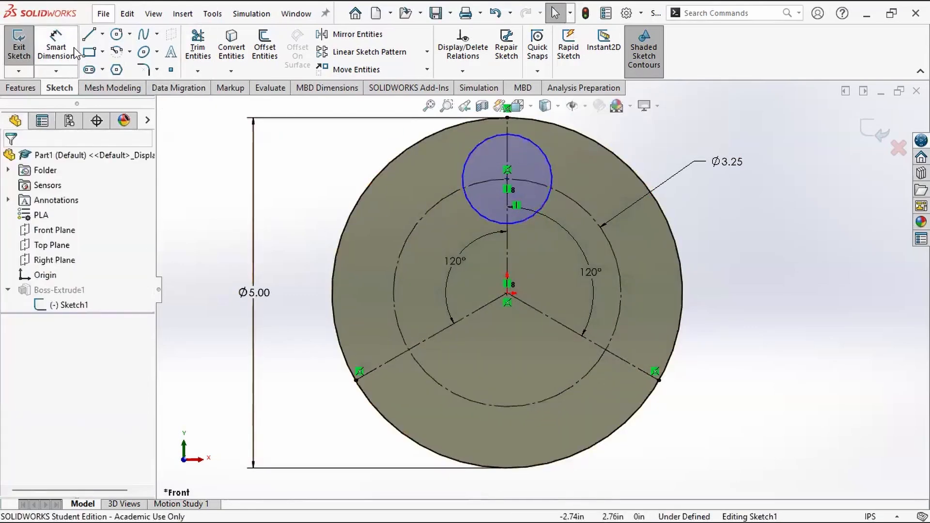
pyautogui.click(472, 207)
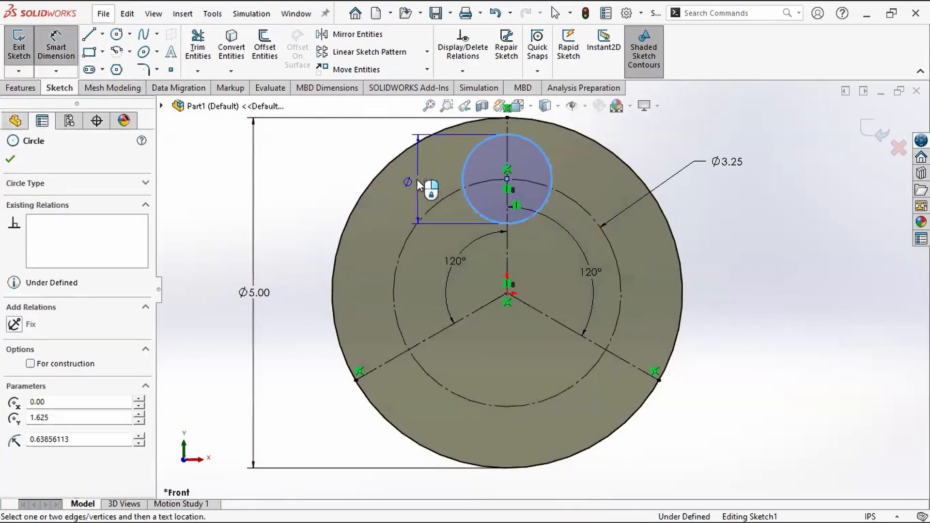
pyautogui.click(325, 177)
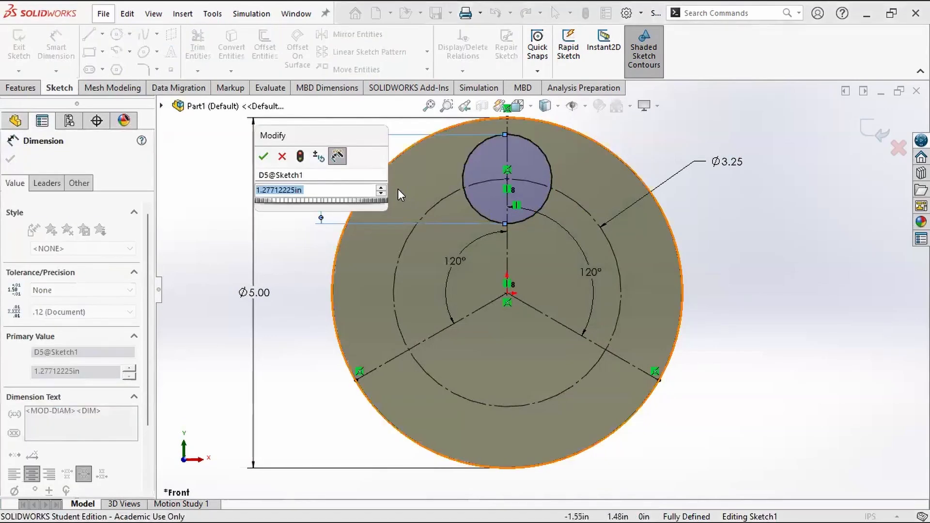
pyautogui.write('.75')
pyautogui.press('Return')
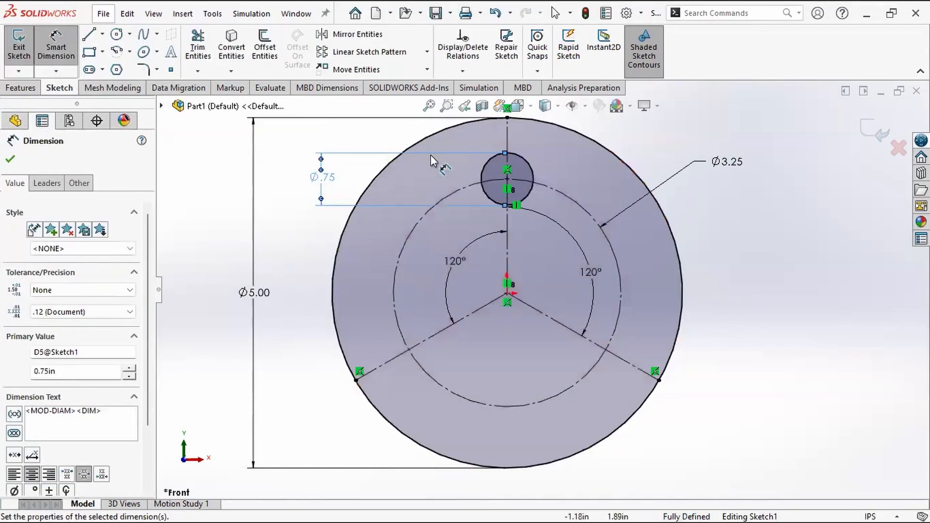
pyautogui.press('Escape')
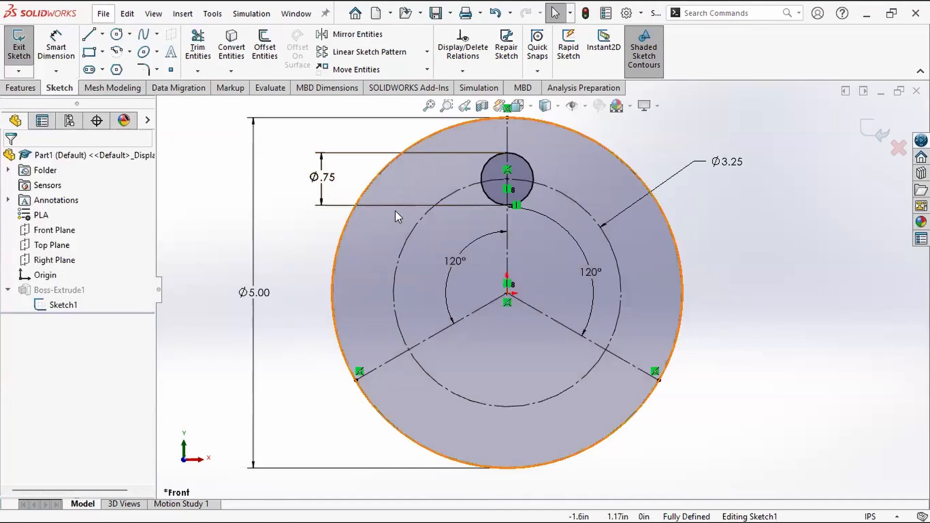
# Step: Sketch two small circles between the construction circle and outer circle, one at the left with about 0.21 in radius and one at the right
pyautogui.click(117, 37)
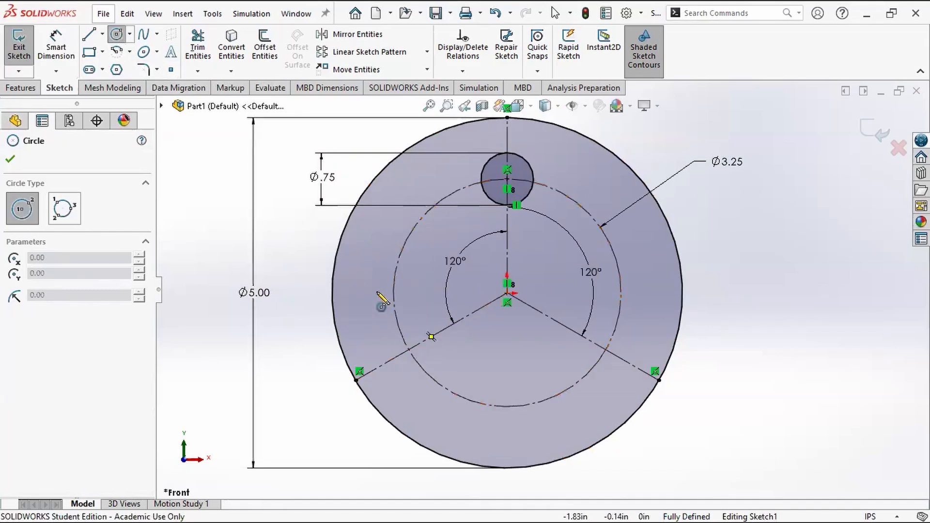
pyautogui.moveTo(355, 289); pyautogui.dragTo(369, 297)
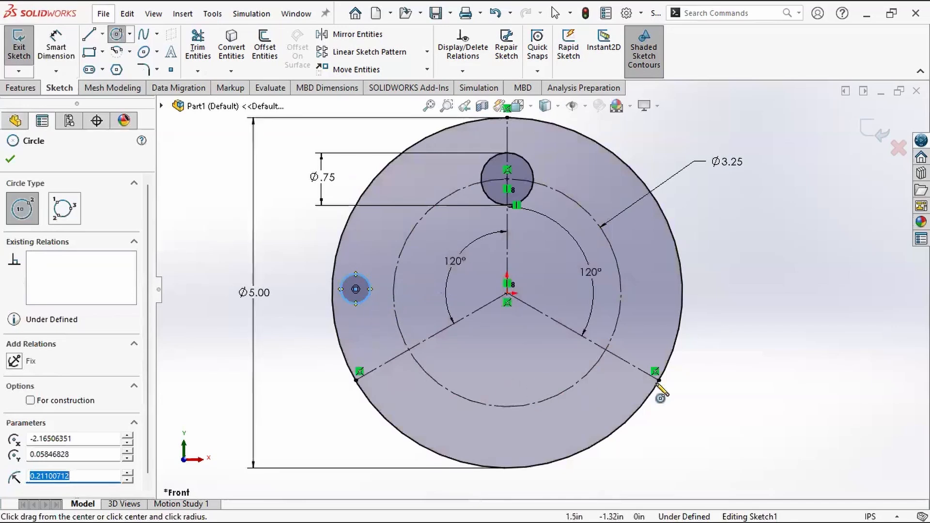
pyautogui.click(650, 303)
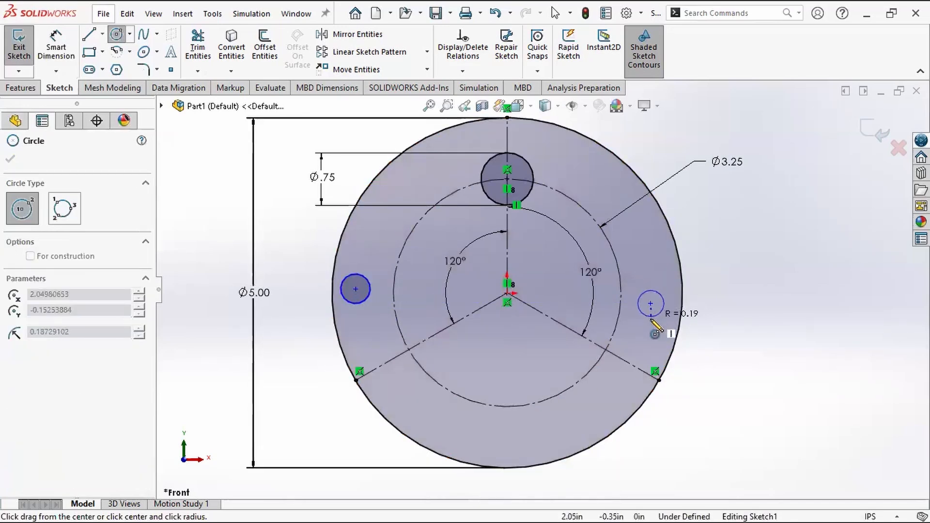
pyautogui.click(647, 320)
pyautogui.press('Escape')
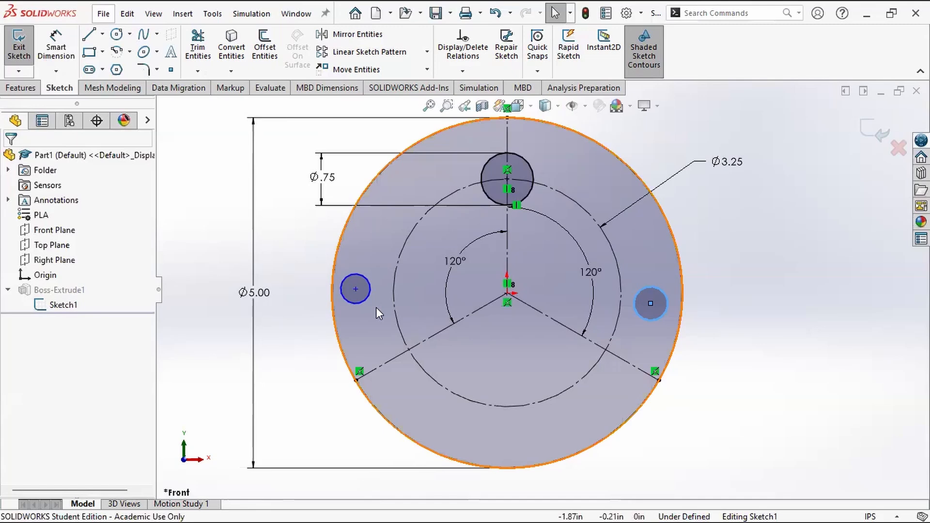
# Step: Add an Intersection relation placing the left small circle's center where the inner construction circle crosses the lower-left construction line
pyautogui.click(356, 288)
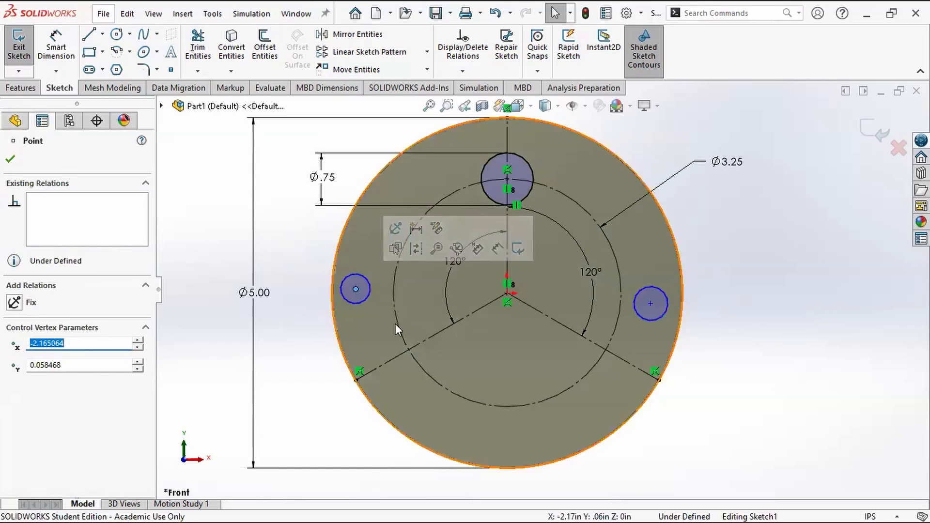
pyautogui.keyDown('ctrl'); pyautogui.click(400, 334); pyautogui.keyUp('ctrl')
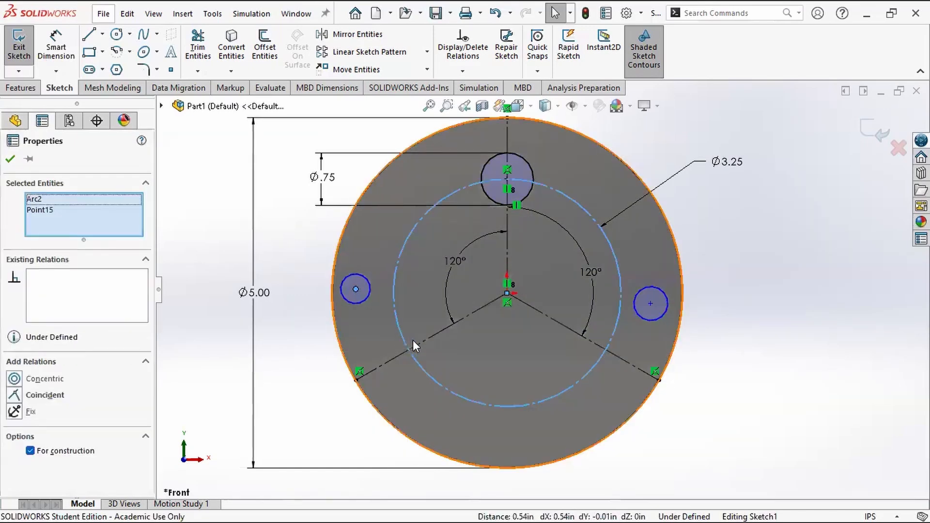
pyautogui.keyDown('ctrl'); pyautogui.click(422, 342); pyautogui.keyUp('ctrl')
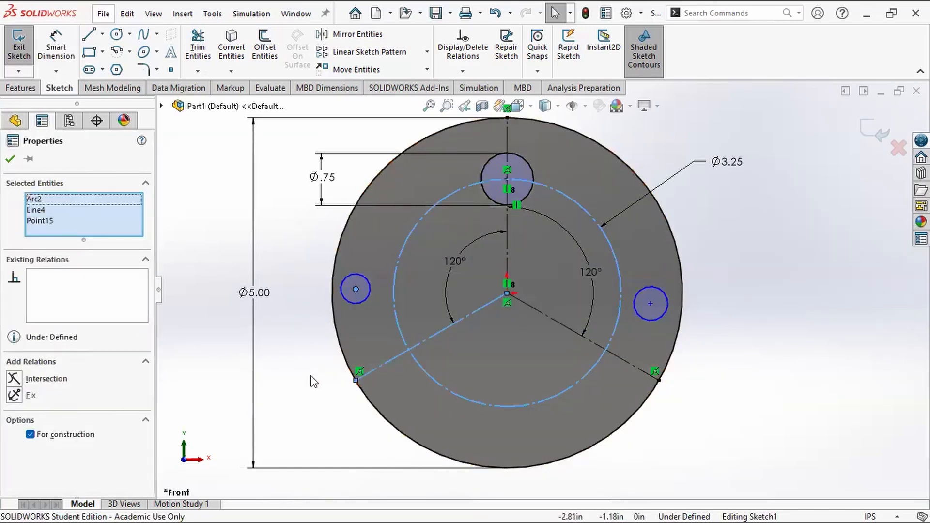
pyautogui.click(14, 379)
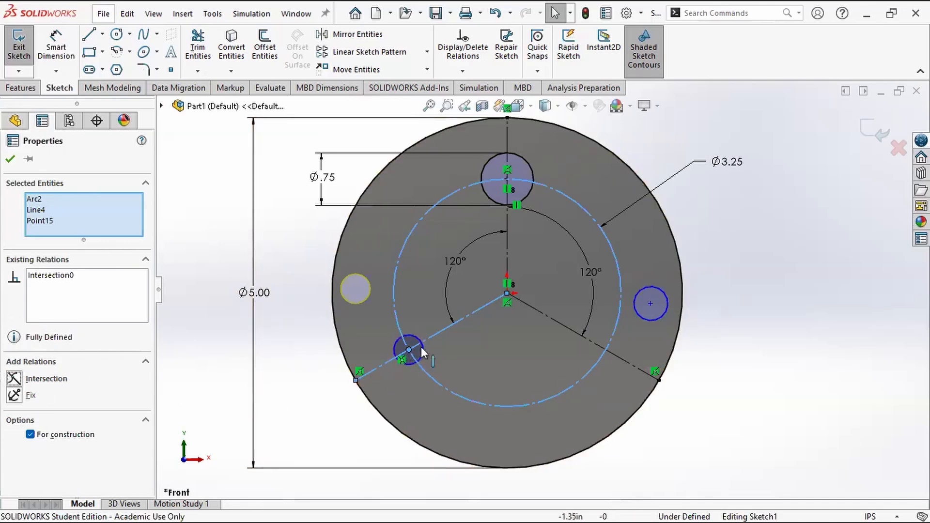
# Step: Examine the lower-left construction line, the outer circle and the Intersection relation at the small circle's center up close
pyautogui.click(442, 386)
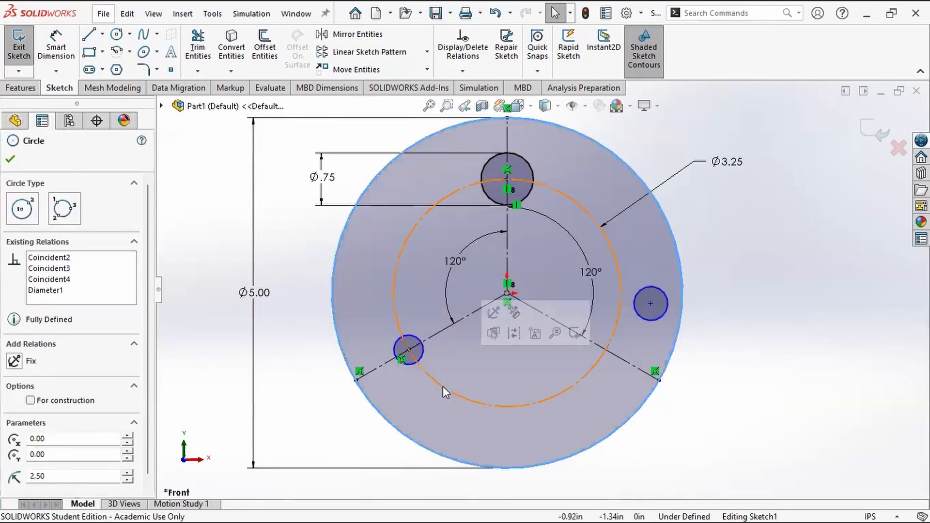
pyautogui.click(433, 334)
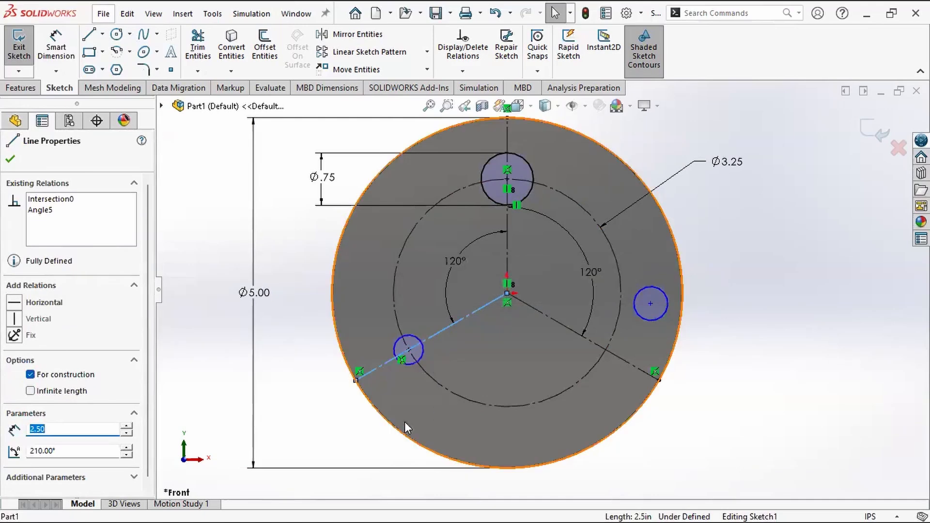
pyautogui.click(477, 363)
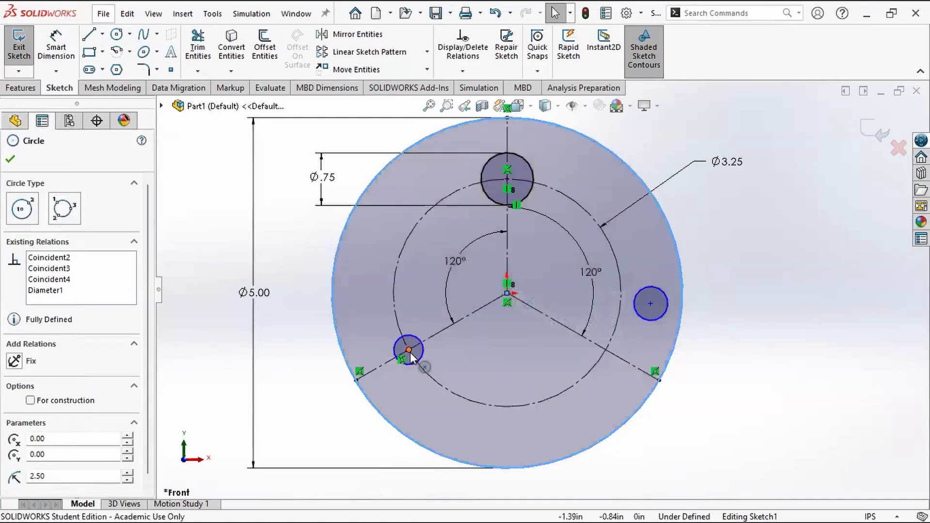
pyautogui.scroll(-2, 410, 355)
pyautogui.scroll(-7, 410, 357)
pyautogui.click(556, 320)
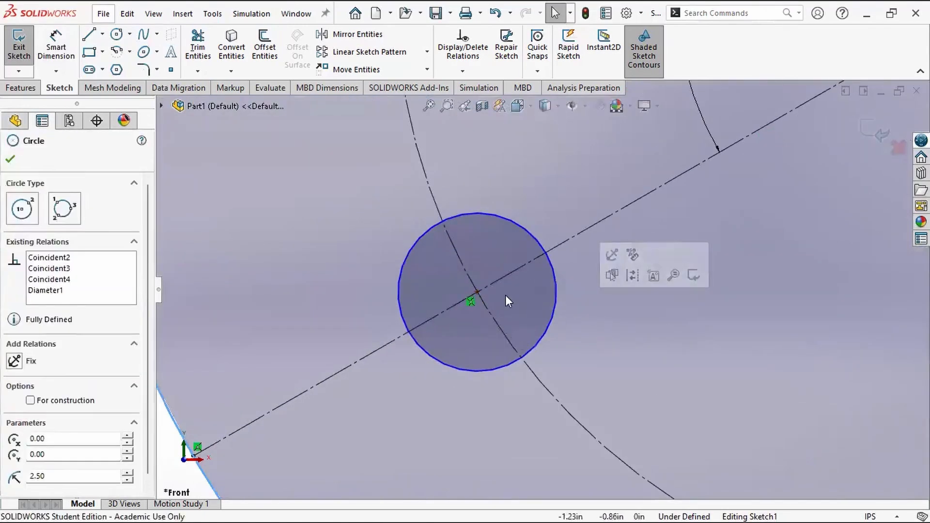
pyautogui.click(473, 303)
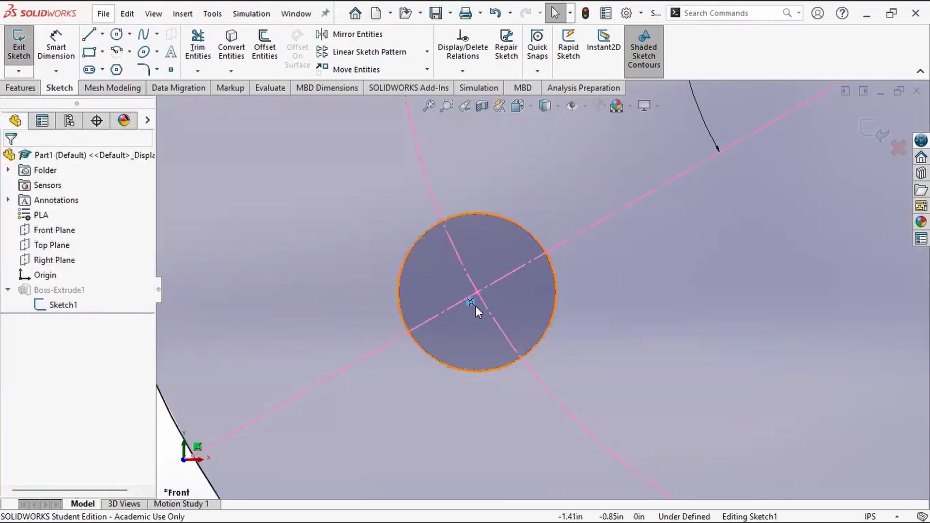
pyautogui.scroll(7, 472, 307)
pyautogui.scroll(2, 540, 312)
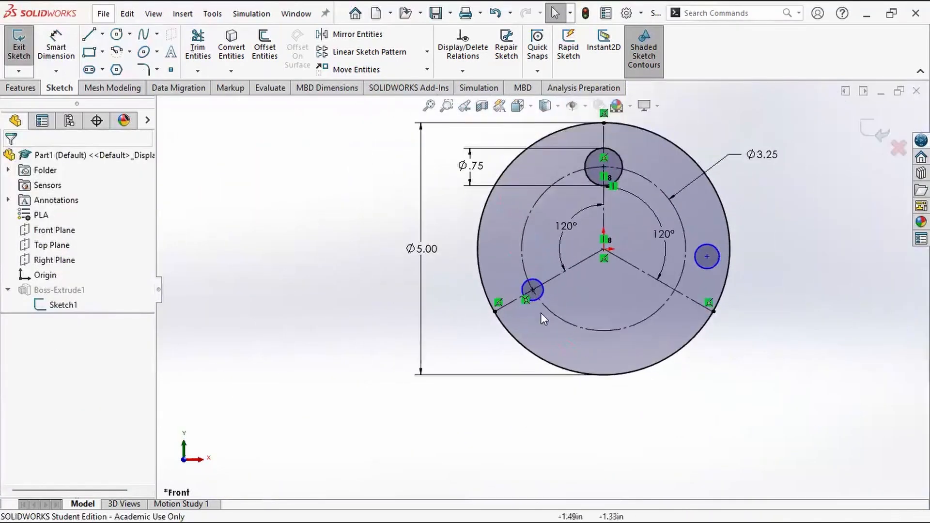
# Step: Add an Intersection relation placing the right small circle's center where the inner construction circle crosses the lower-right construction line
pyautogui.scroll(-6, 687, 282)
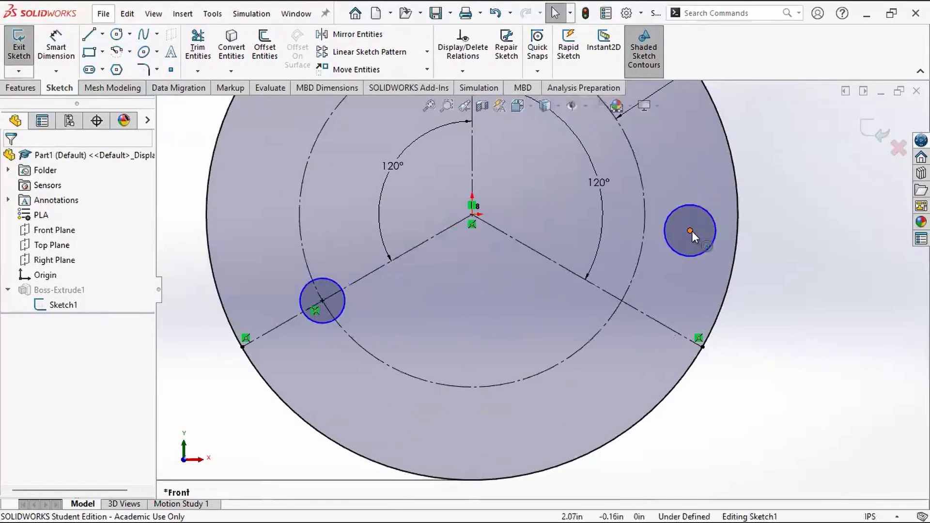
pyautogui.click(690, 231)
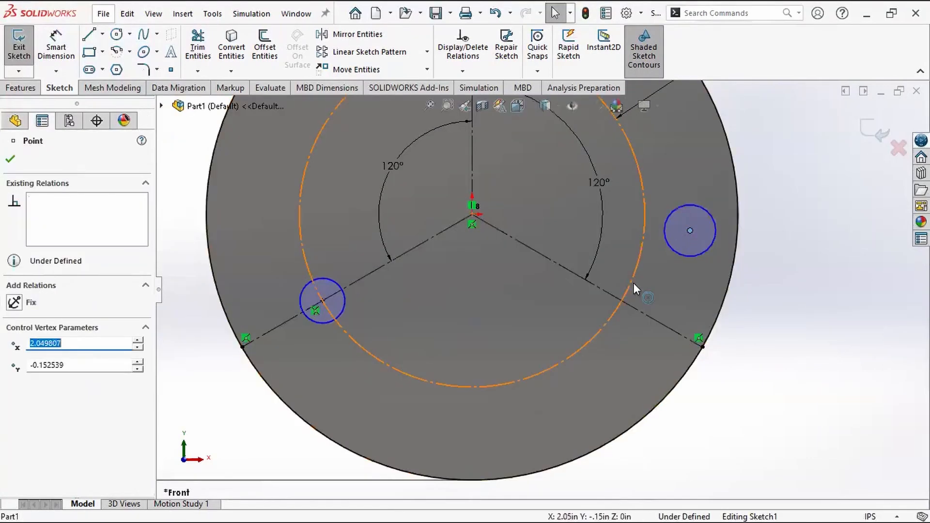
pyautogui.keyDown('ctrl'); pyautogui.click(630, 283); pyautogui.keyUp('ctrl')
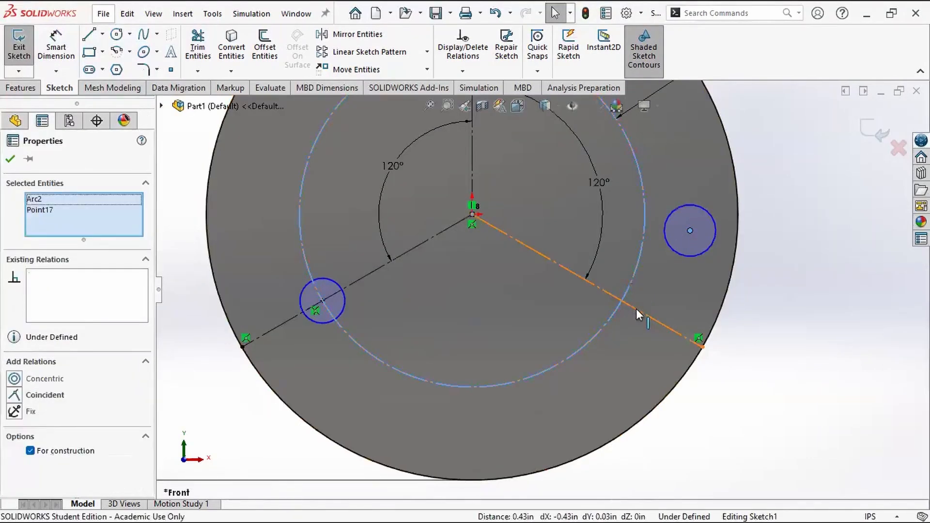
pyautogui.keyDown('ctrl'); pyautogui.click(635, 309); pyautogui.keyUp('ctrl')
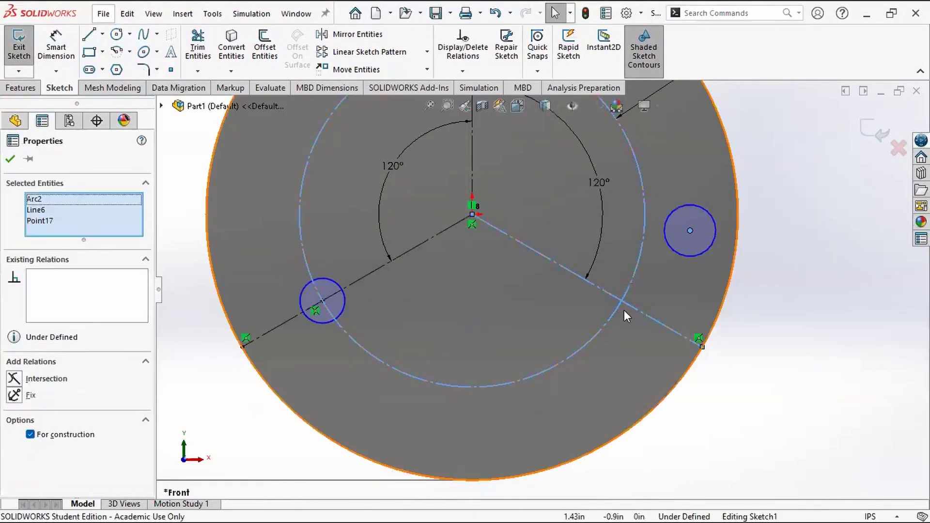
pyautogui.click(14, 378)
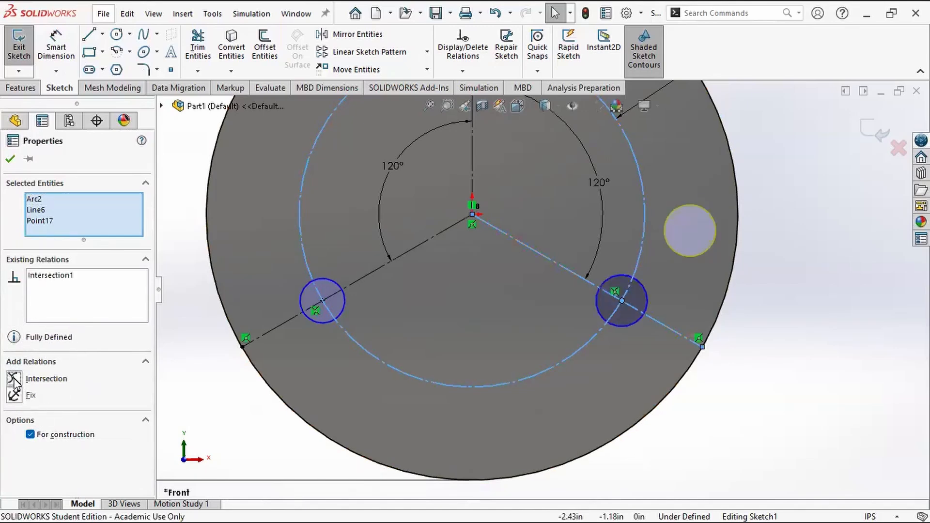
# Step: Resize the lower-right small circle freehand to about 0.68 in radius and enlarge the lower-left small circle the same way
pyautogui.click(830, 408)
pyautogui.scroll(4, 718, 383)
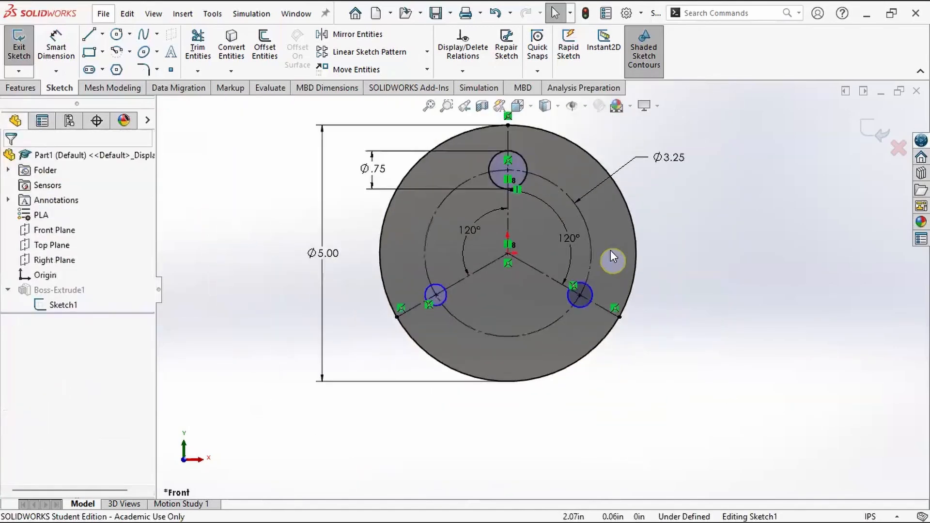
pyautogui.scroll(-2, 611, 250)
pyautogui.moveTo(569, 306); pyautogui.dragTo(604, 299)
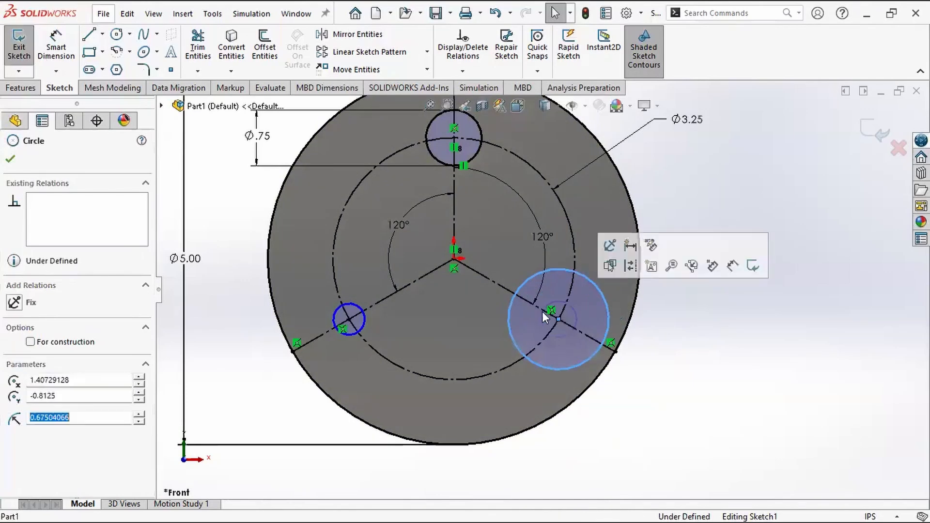
pyautogui.click(359, 323)
pyautogui.click(363, 322)
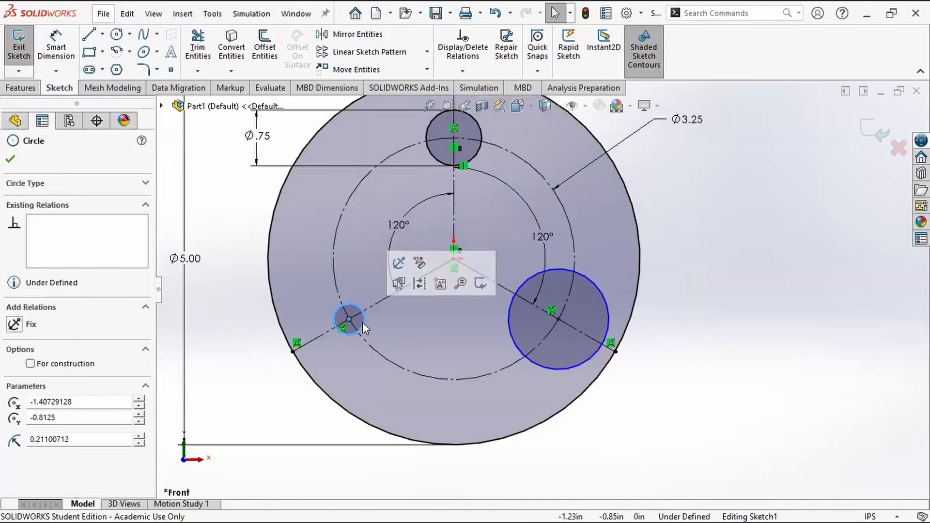
pyautogui.moveTo(363, 322)
pyautogui.mouseDown()
pyautogui.moveTo(400, 322)
pyautogui.moveTo(385, 325)
pyautogui.mouseUp()
pyautogui.click(791, 366)
# Step: Add an Equal relation between the top, lower-right and lower-left small circles
pyautogui.scroll(4, 583, 319)
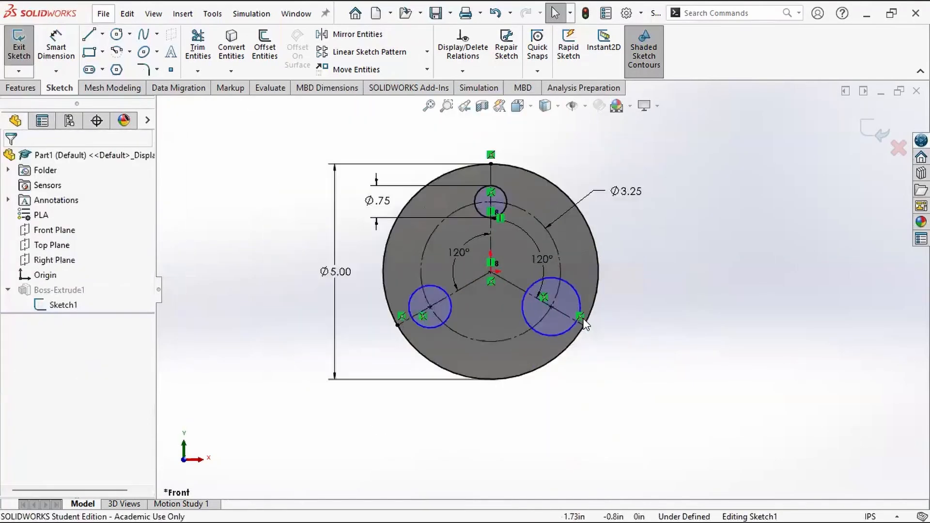
pyautogui.scroll(-2, 591, 285)
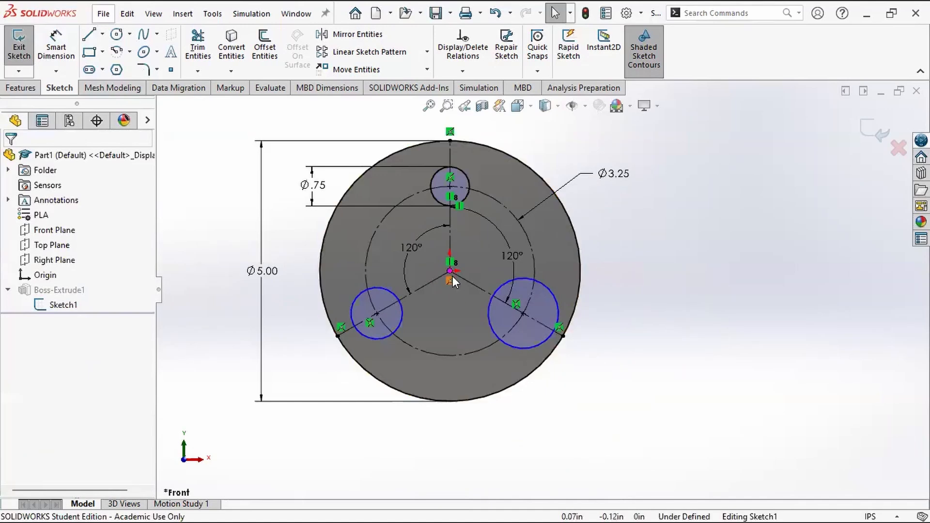
pyautogui.scroll(-1, 495, 254)
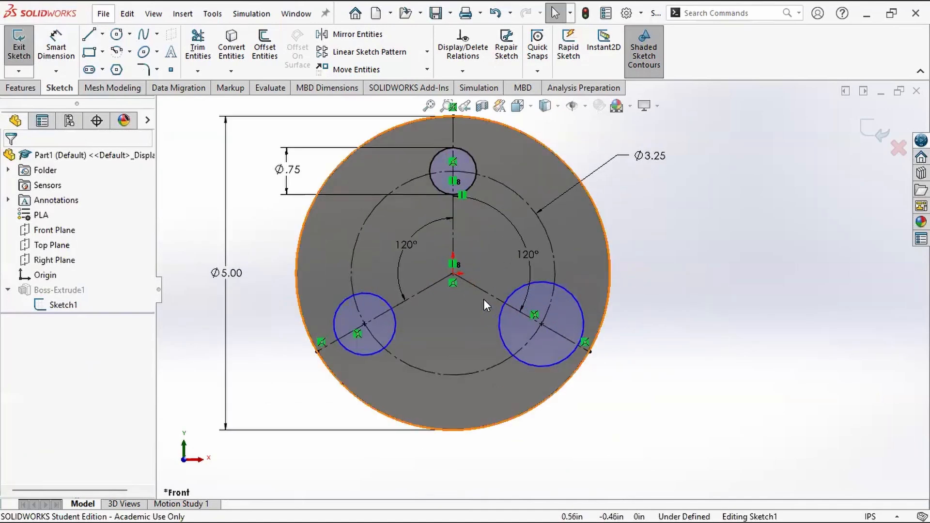
pyautogui.scroll(1, 679, 306)
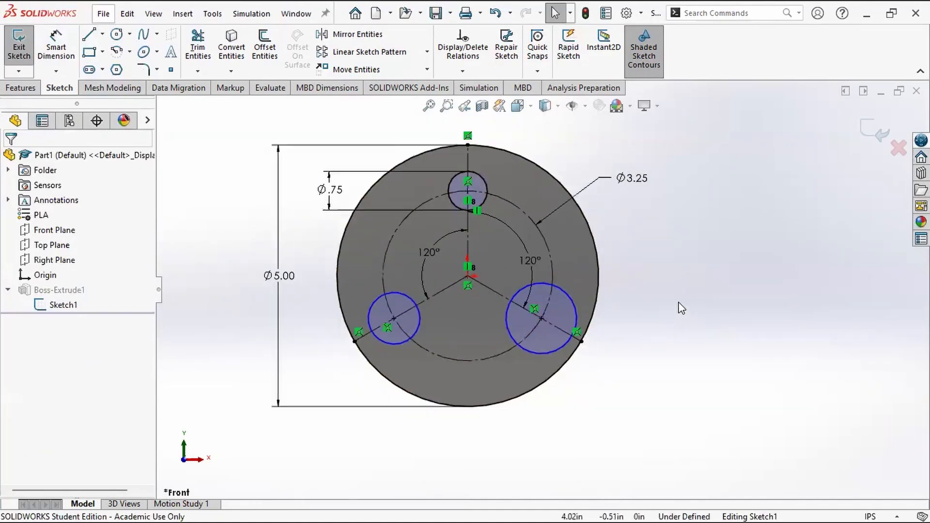
pyautogui.scroll(-1, 651, 248)
pyautogui.moveTo(392, 219); pyautogui.dragTo(368, 205, button='right')
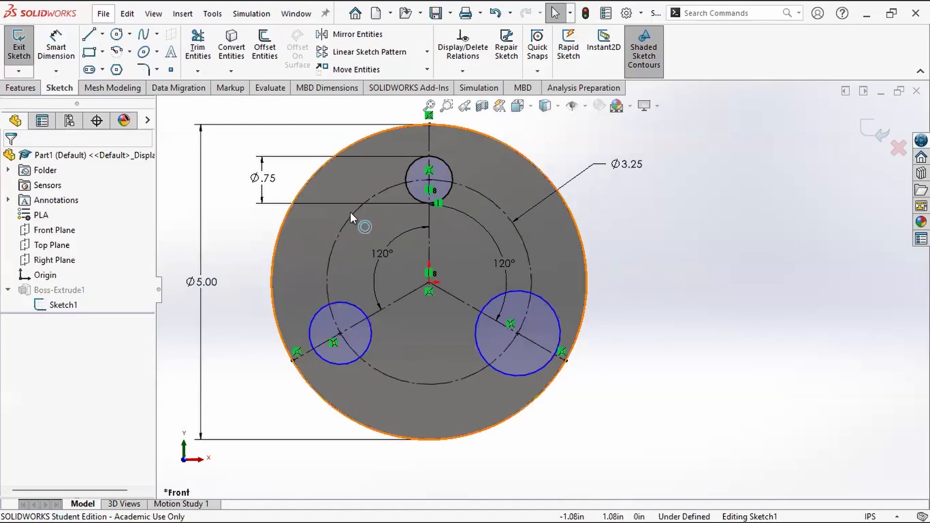
pyautogui.click(450, 191)
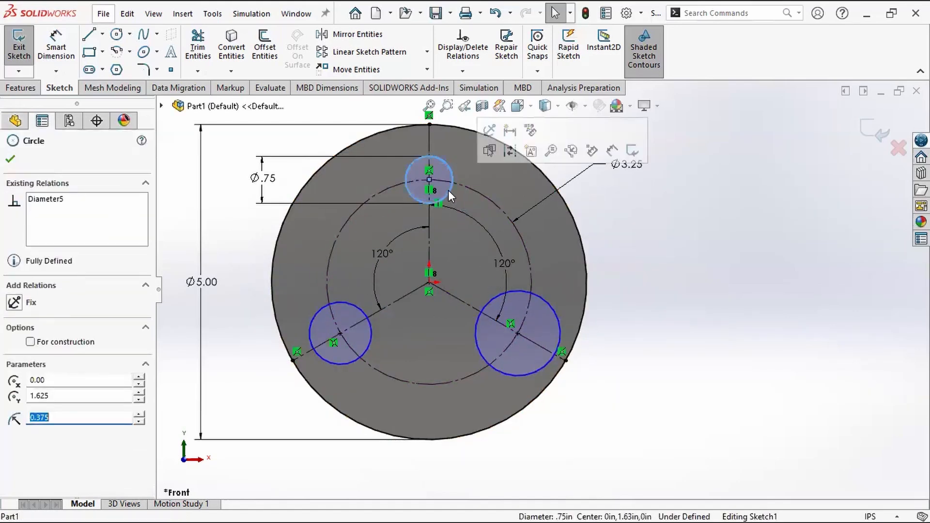
pyautogui.keyDown('ctrl'); pyautogui.click(518, 289); pyautogui.keyUp('ctrl')
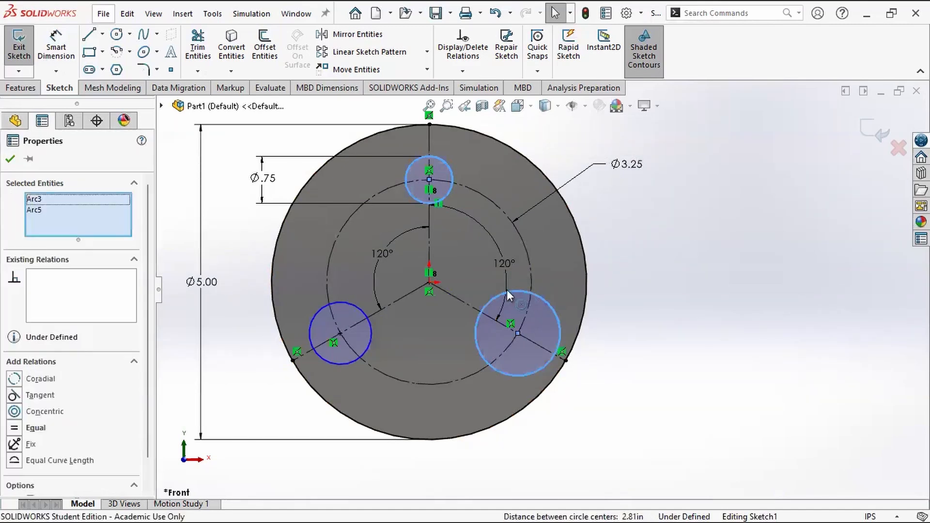
pyautogui.keyDown('ctrl'); pyautogui.click(352, 304); pyautogui.keyUp('ctrl')
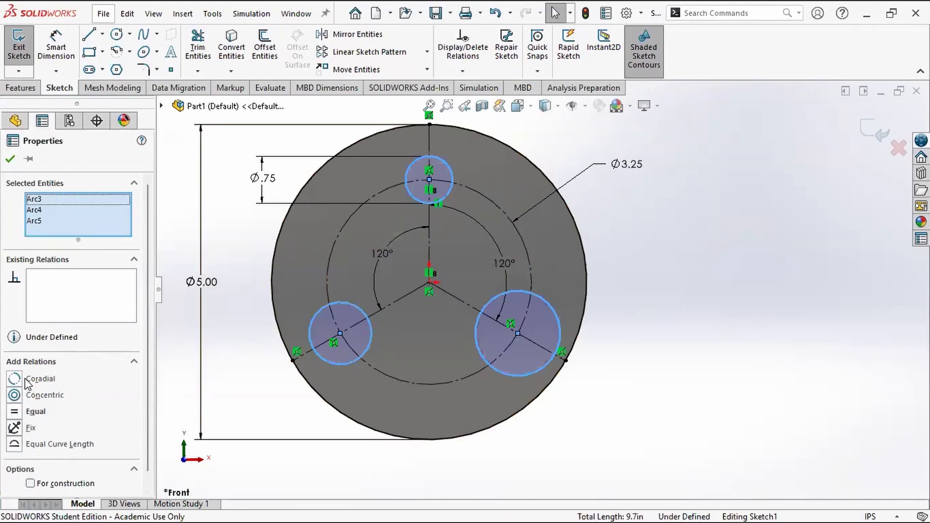
pyautogui.click(15, 412)
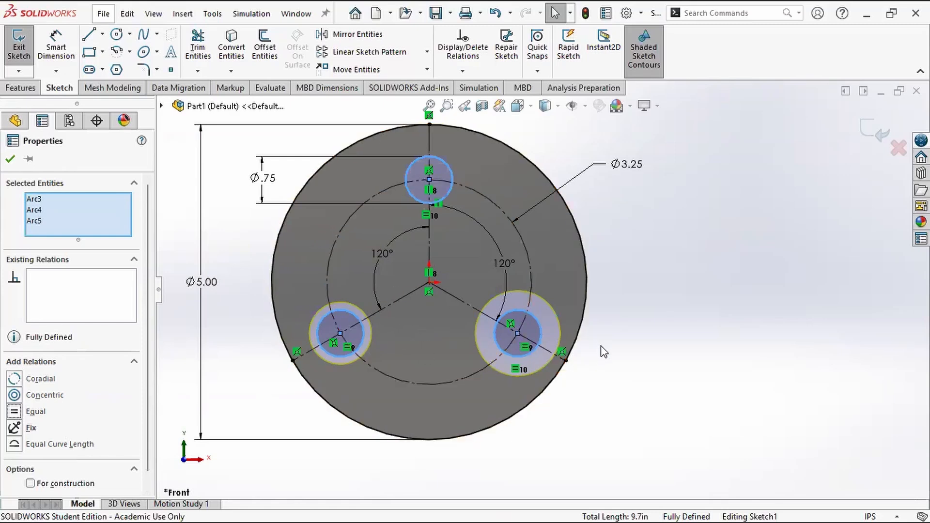
pyautogui.click(10, 163)
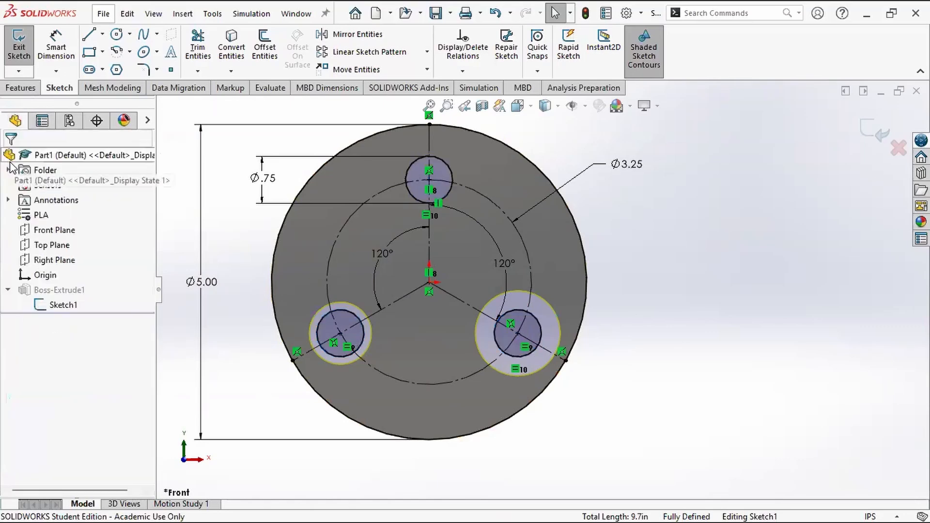
# Step: Examine the Equal relations linking the three small circles up close
pyautogui.scroll(-2, 306, 349)
pyautogui.scroll(-2, 306, 345)
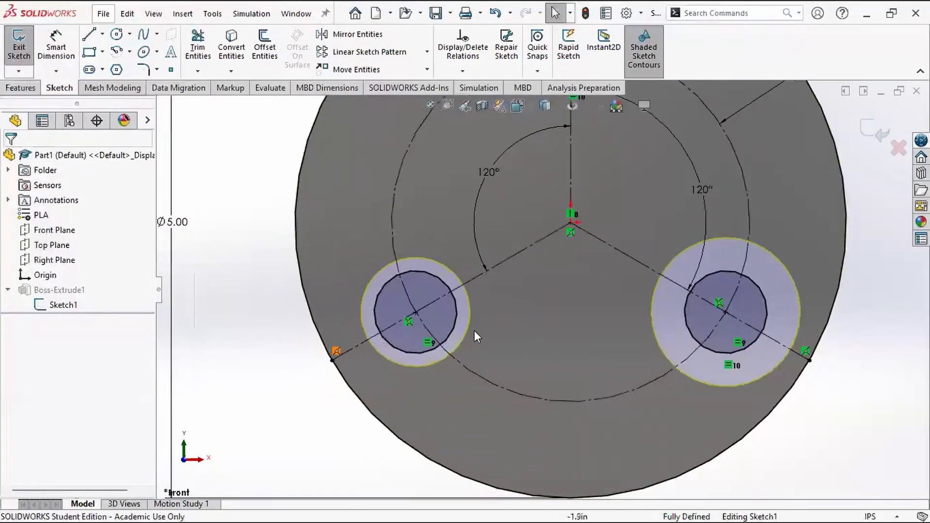
pyautogui.scroll(-2, 475, 327)
pyautogui.scroll(6, 475, 328)
pyautogui.scroll(-2, 606, 247)
pyautogui.scroll(-2, 605, 252)
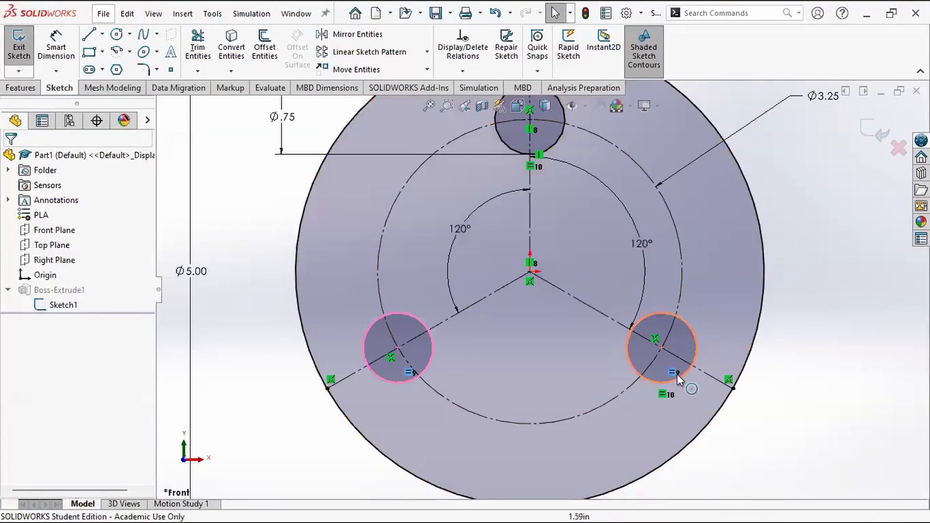
pyautogui.scroll(2, 353, 305)
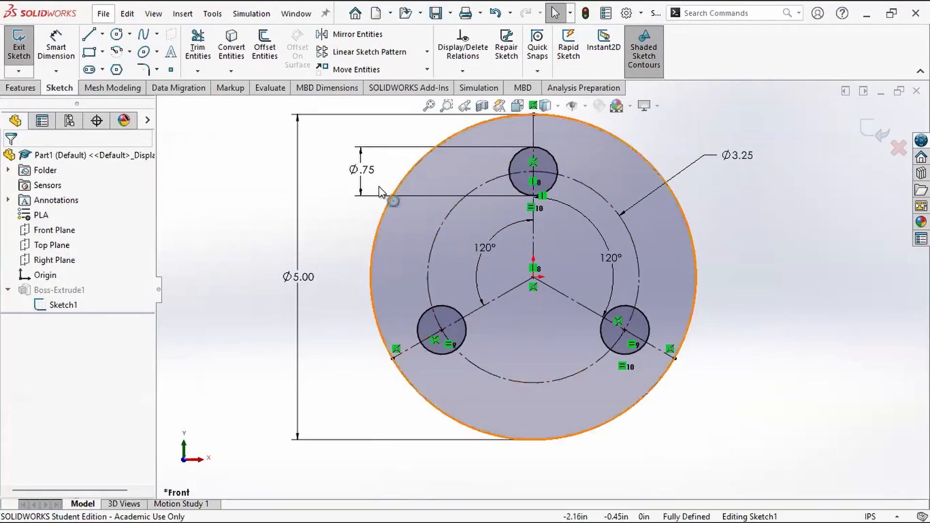
# Step: Try the top small circle's diameter at 1 in and at 0.25 in to test the linked circle sizes
pyautogui.doubleClick(364, 169)
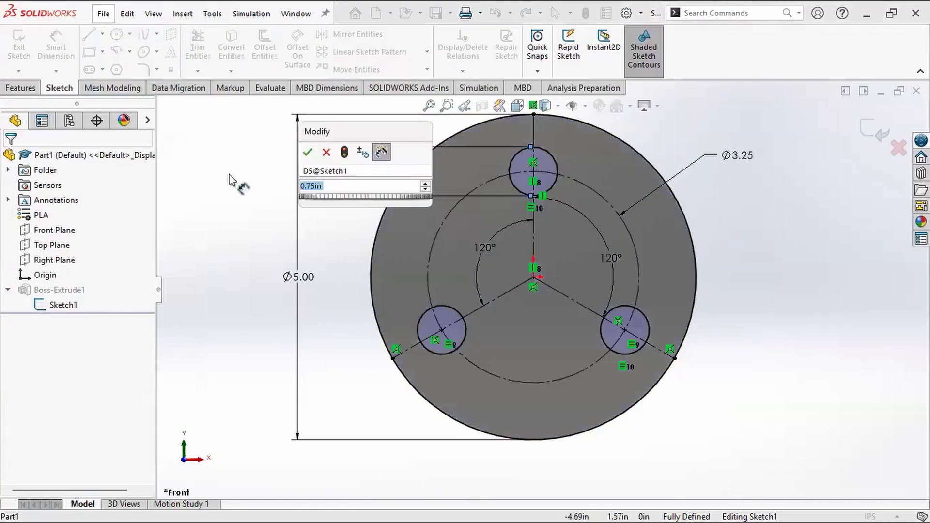
pyautogui.write('1')
pyautogui.press('Return')
pyautogui.doubleClick(364, 171)
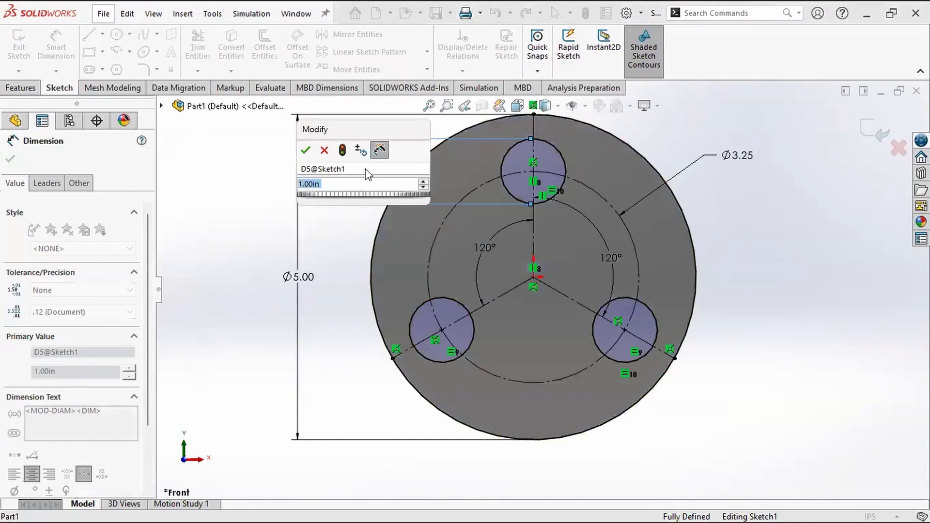
pyautogui.write('0.25')
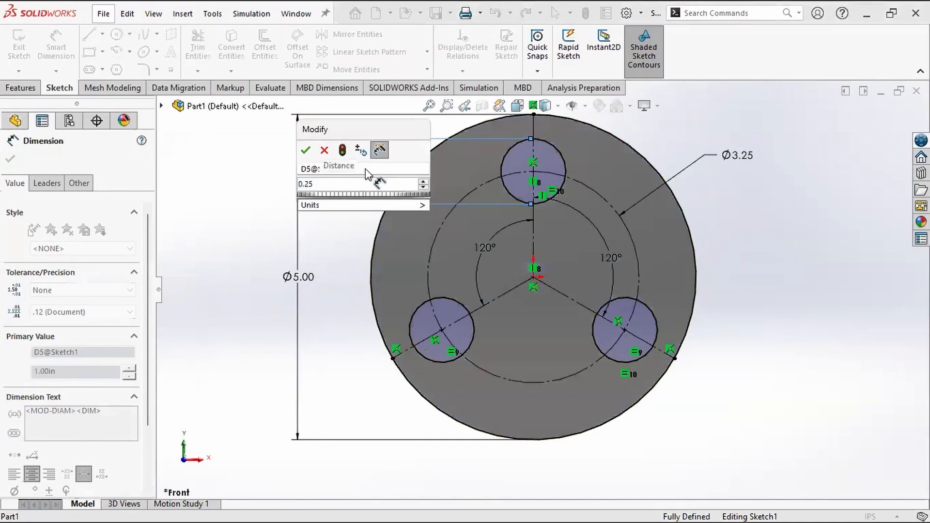
pyautogui.press('Return')
pyautogui.click(310, 154)
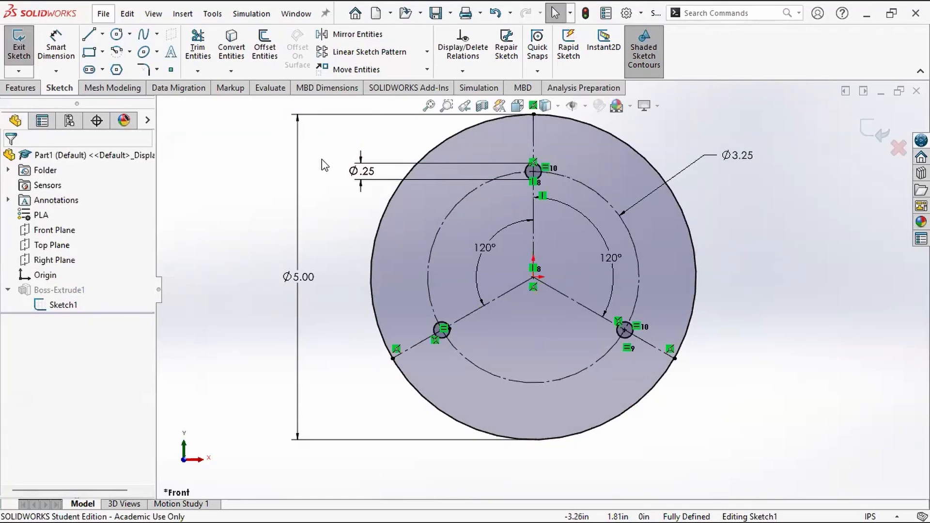
# Step: Set the top small circle's diameter to 0.75 in and exit the sketch to rebuild the disc
pyautogui.click(367, 169)
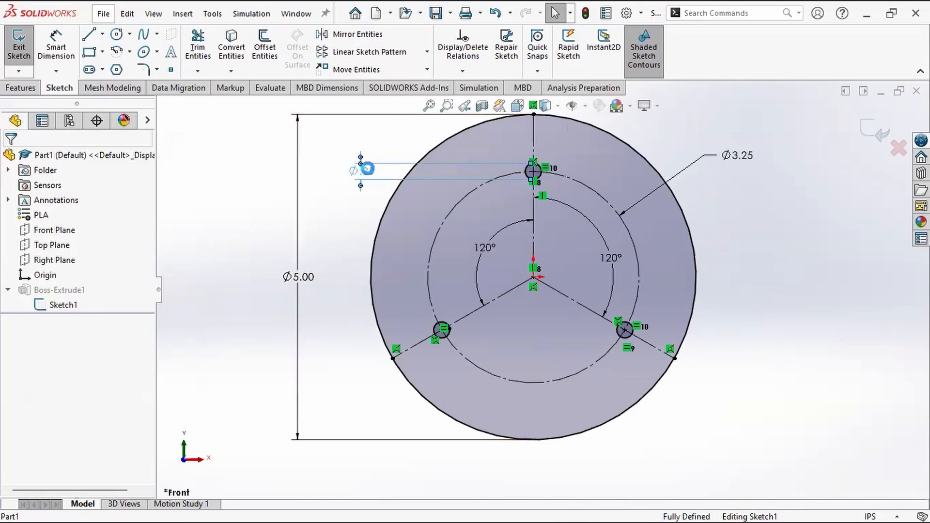
pyautogui.doubleClick(368, 169)
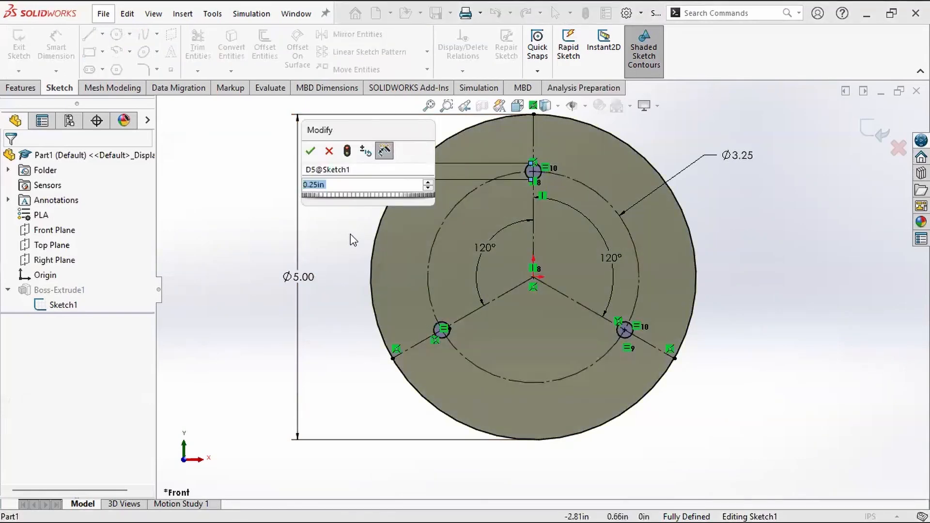
pyautogui.write('0.75')
pyautogui.press('Return')
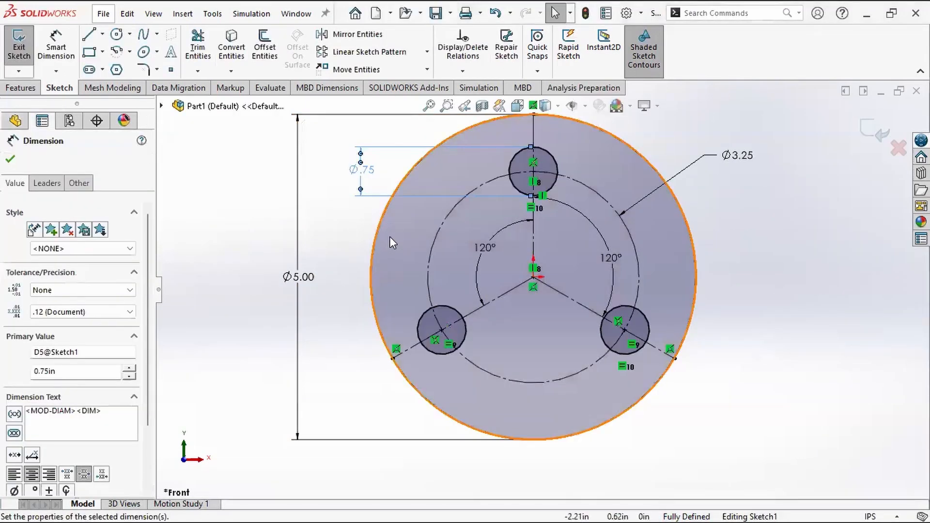
pyautogui.click(874, 136)
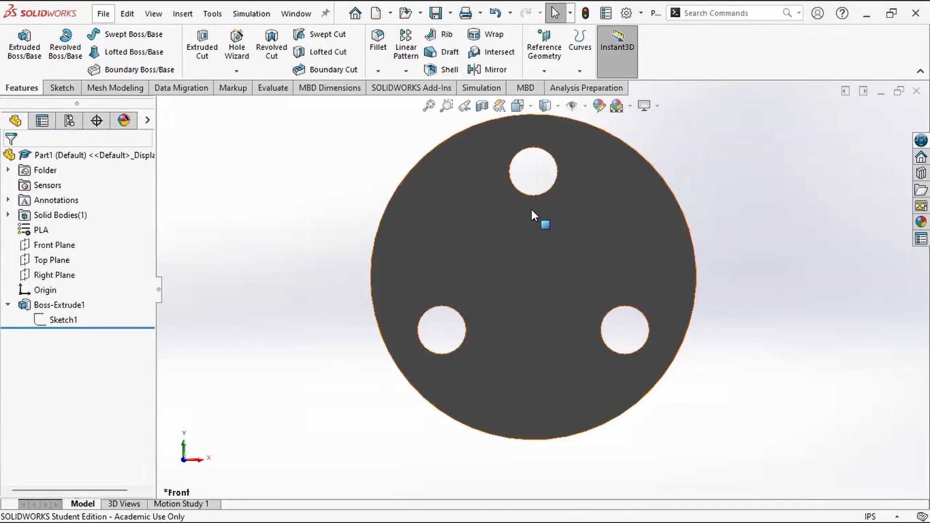
# Step: Reopen the disc extrusion's Sketch1 for editing
pyautogui.click(55, 318)
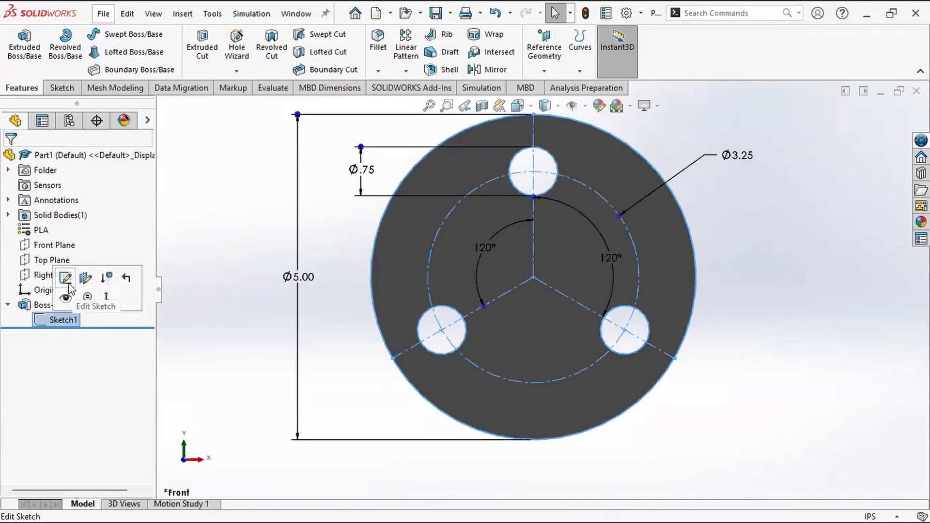
pyautogui.click(73, 294)
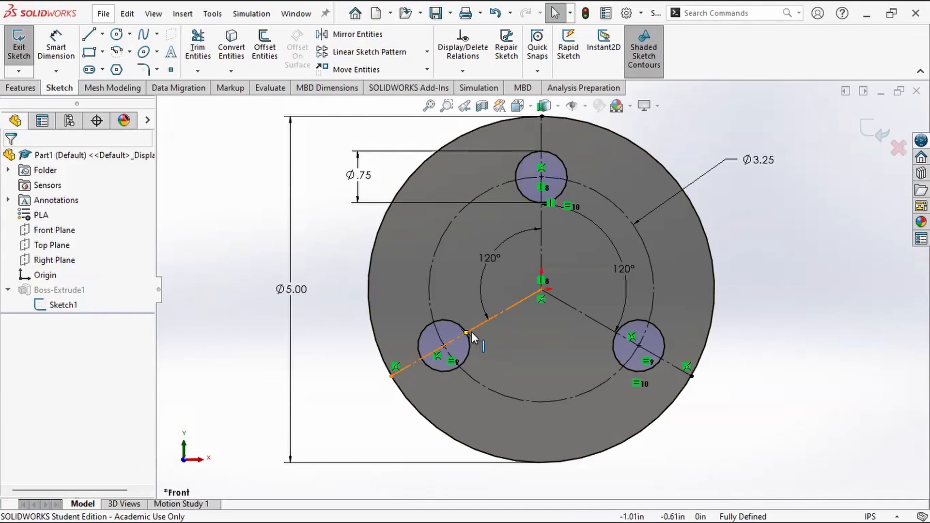
pyautogui.press('ctrl')
pyautogui.press('ctrl')
pyautogui.press('ctrl')
pyautogui.press('ctrl')
pyautogui.press('ctrl')
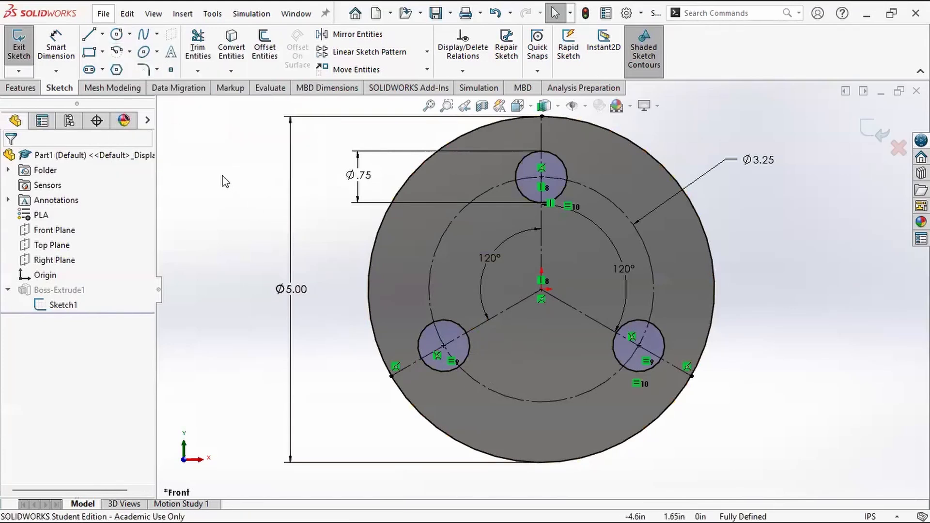
# Step: Sketch two separate circles to the right of the disc, about 0.36 in and 0.78 in in radius
pyautogui.scroll(4, 298, 194)
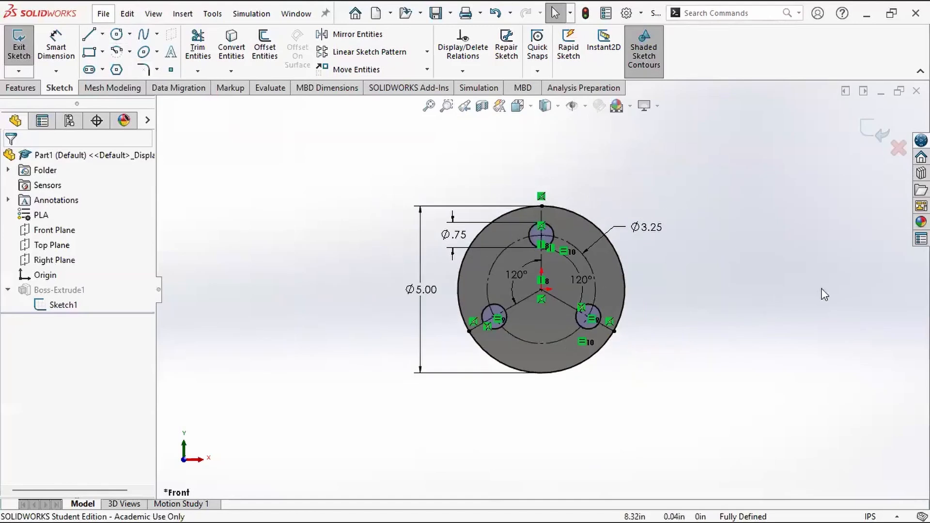
pyautogui.scroll(-3, 820, 288)
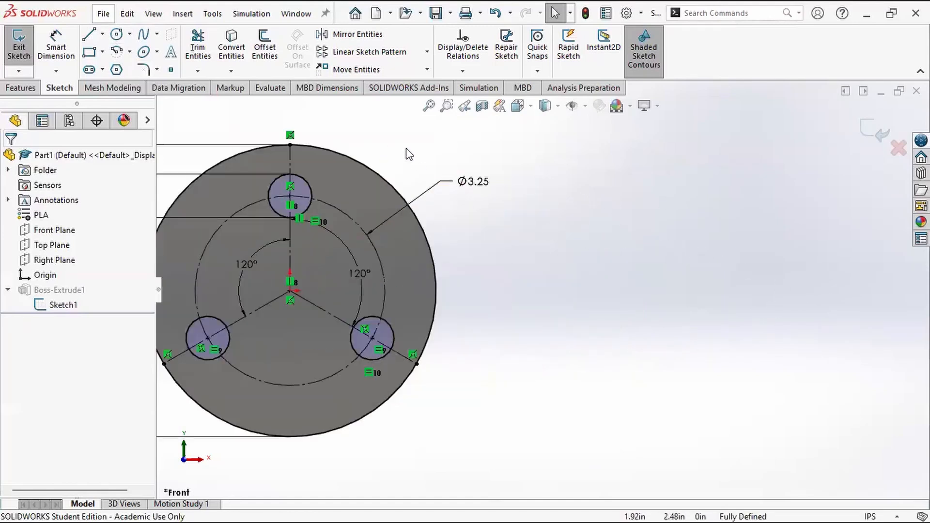
pyautogui.click(117, 34)
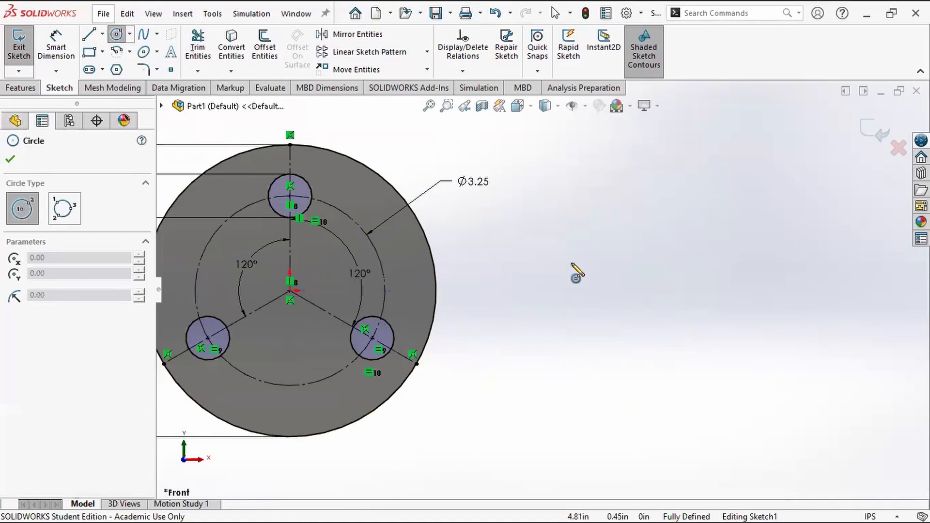
pyautogui.moveTo(572, 264); pyautogui.dragTo(591, 273)
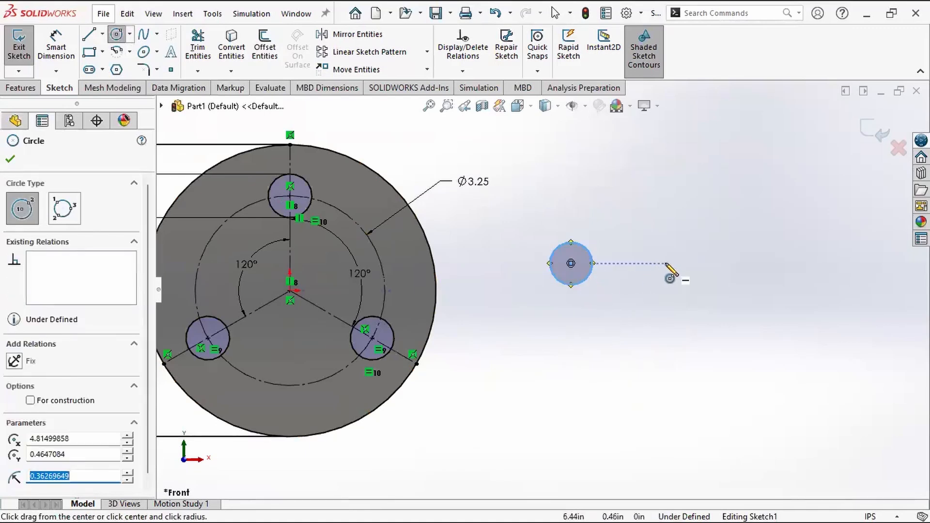
pyautogui.moveTo(665, 263)
pyautogui.mouseDown()
pyautogui.moveTo(723, 304)
pyautogui.moveTo(698, 310)
pyautogui.mouseUp()
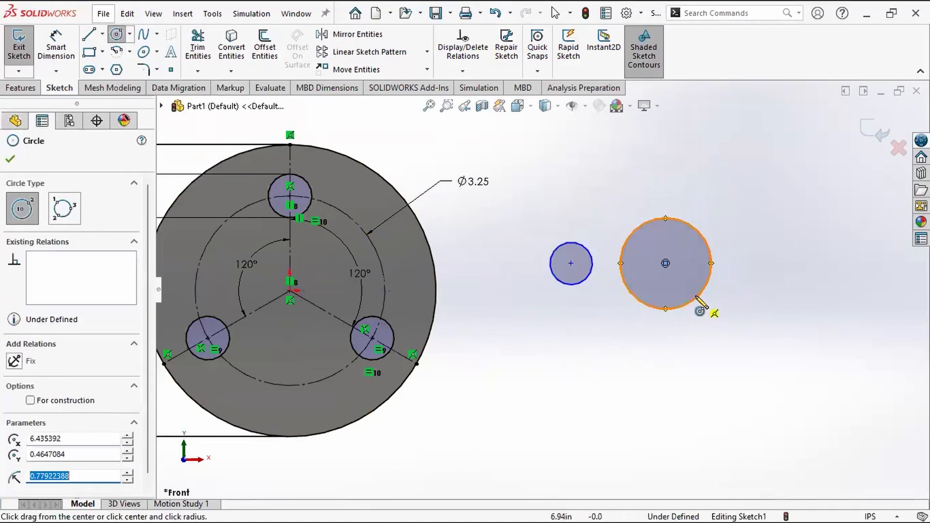
pyautogui.press('Escape')
# Step: Examine the relations available between the two separate circles' outlines and between their centre points
pyautogui.click(637, 333)
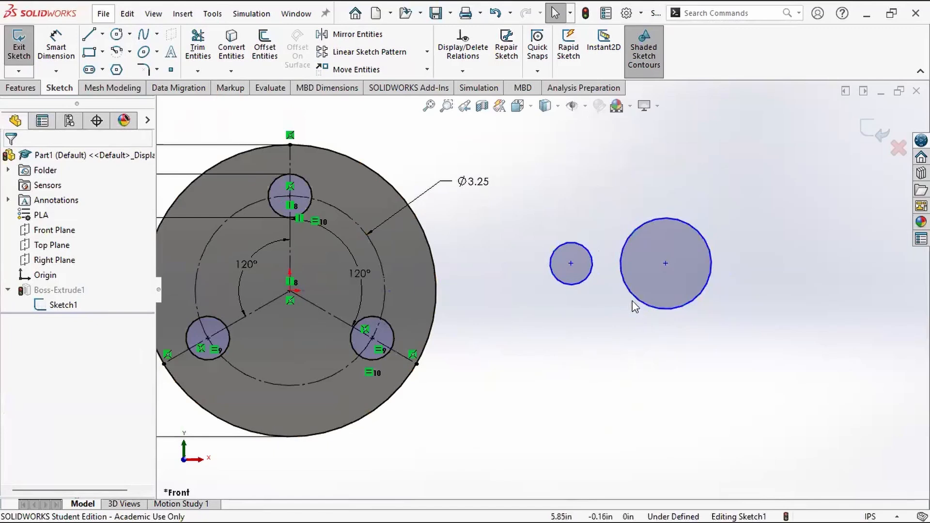
pyautogui.click(638, 299)
pyautogui.keyDown('ctrl'); pyautogui.click(571, 284); pyautogui.keyUp('ctrl')
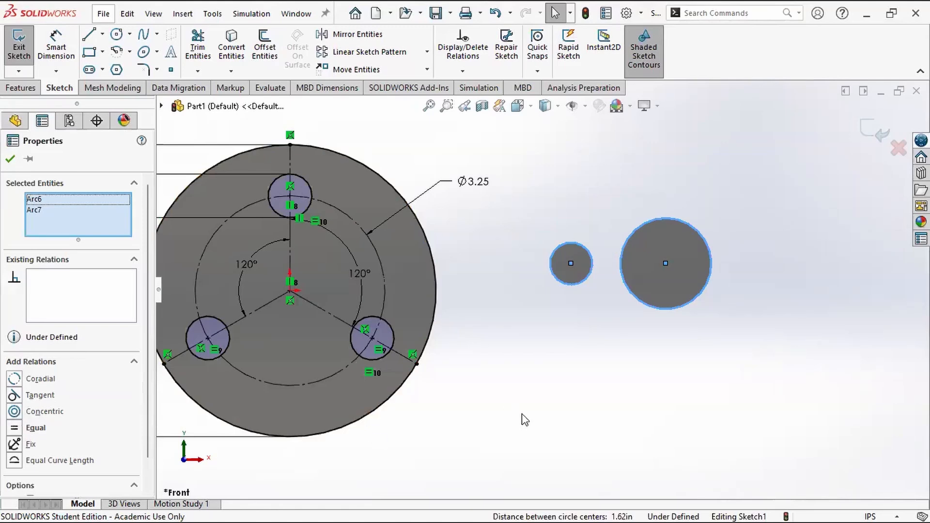
pyautogui.click(553, 421)
pyautogui.click(666, 263)
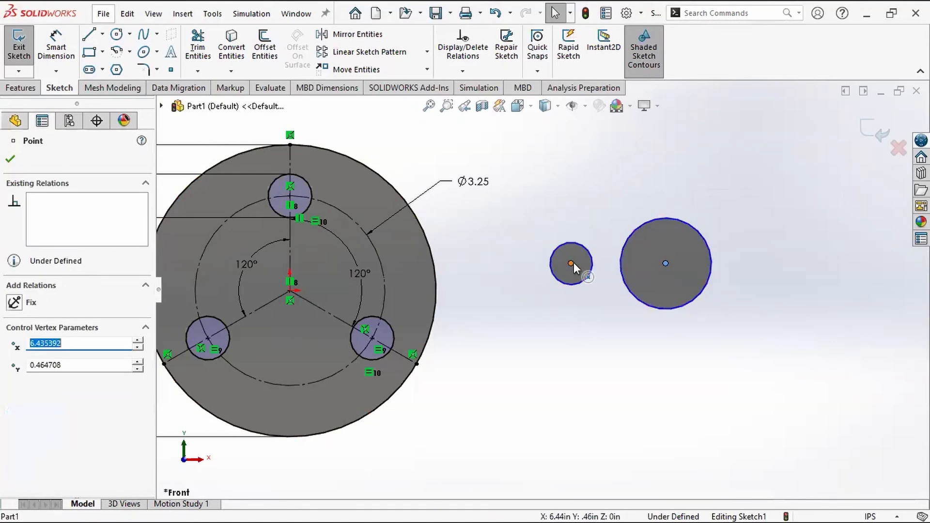
pyautogui.click(637, 317)
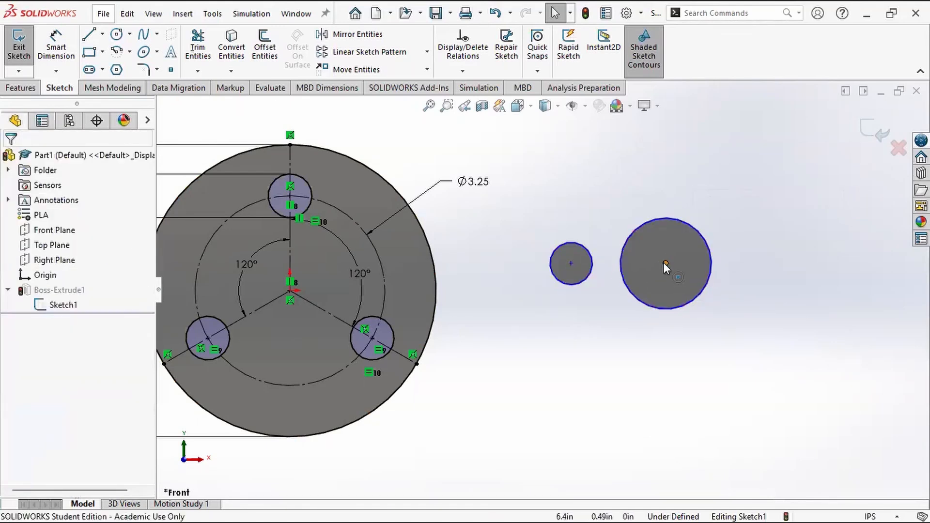
pyautogui.click(666, 264)
pyautogui.keyDown('ctrl'); pyautogui.click(571, 264); pyautogui.keyUp('ctrl')
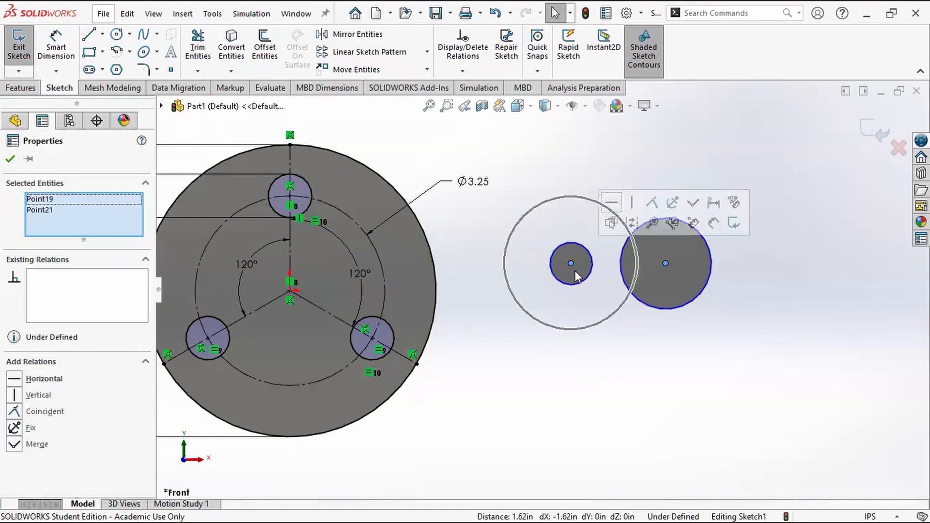
pyautogui.click(606, 330)
# Step: Make the two circles' centre points coincident and shift the combined pair slightly away from the disc
pyautogui.click(666, 264)
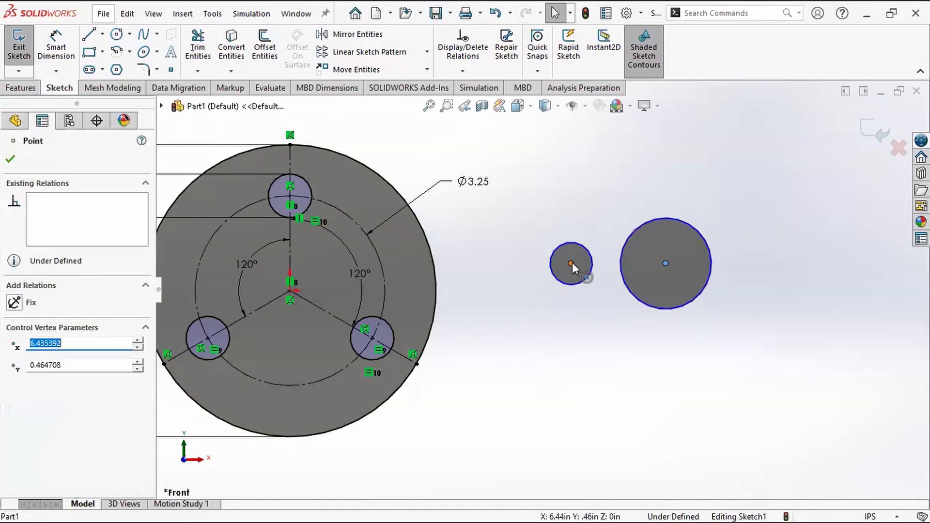
pyautogui.keyDown('ctrl'); pyautogui.click(571, 264); pyautogui.keyUp('ctrl')
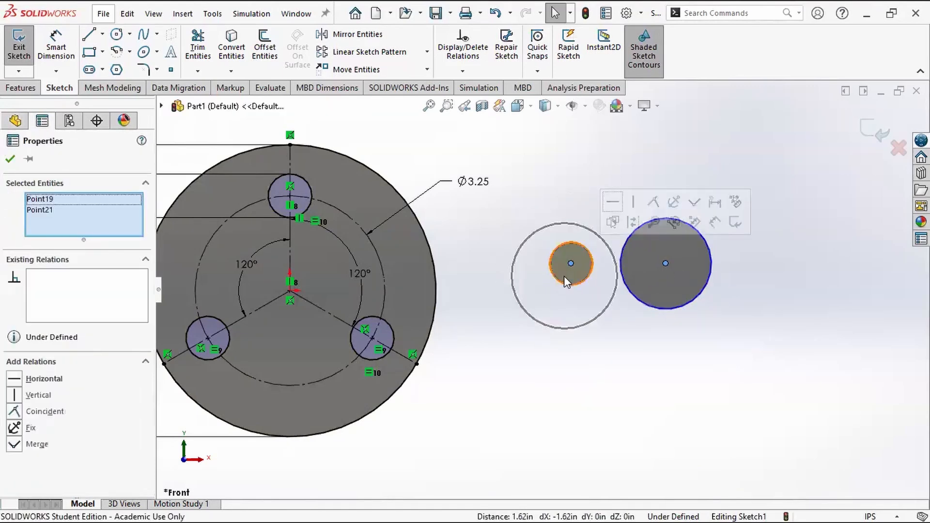
pyautogui.click(17, 413)
pyautogui.click(572, 383)
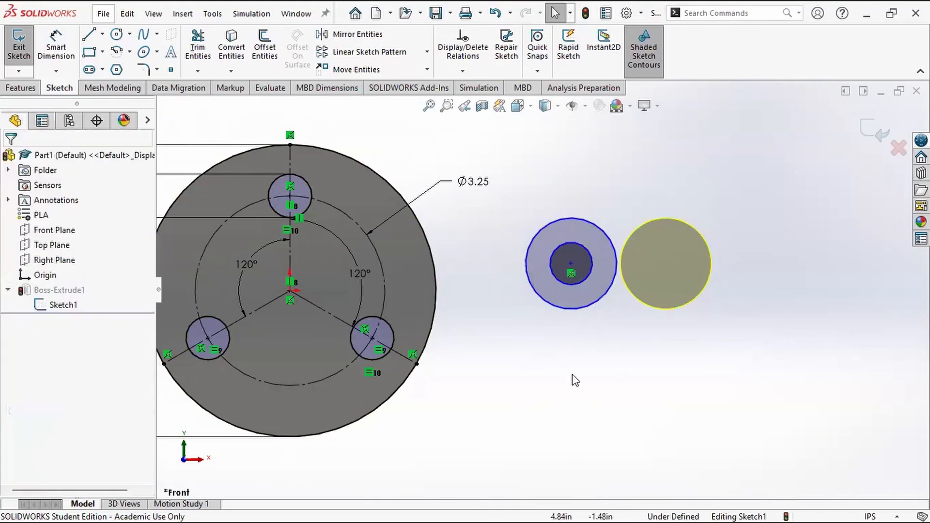
pyautogui.moveTo(572, 263)
pyautogui.mouseDown()
pyautogui.moveTo(579, 255)
pyautogui.moveTo(547, 220)
pyautogui.moveTo(613, 246)
pyautogui.moveTo(595, 280)
pyautogui.moveTo(569, 277)
pyautogui.moveTo(579, 267)
pyautogui.mouseUp()
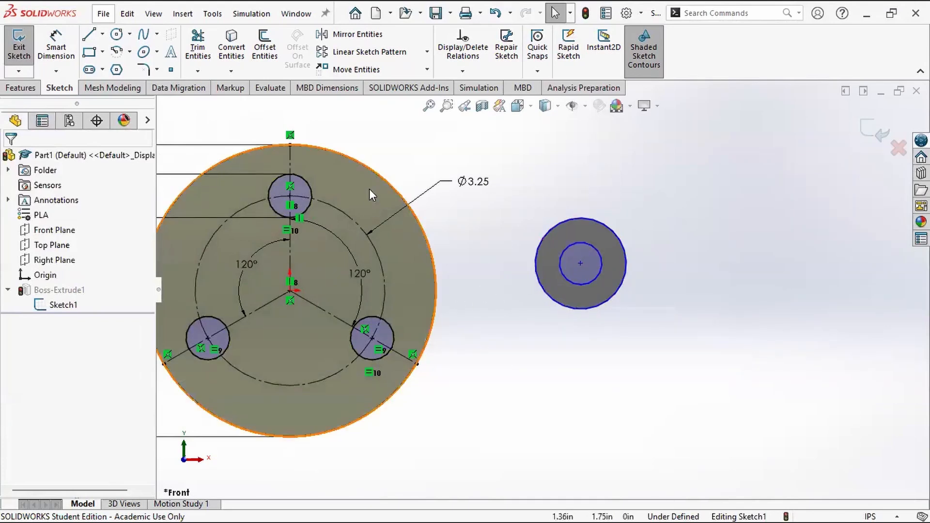
# Step: Sketch two separate circles side by side below the nested pair, the larger about 1.02 in in radius
pyautogui.click(116, 34)
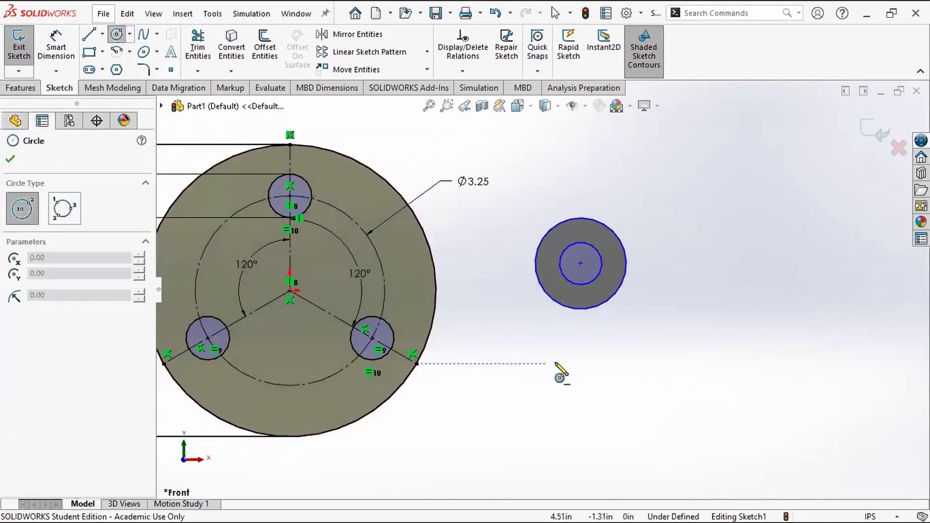
pyautogui.click(552, 359)
pyautogui.click(574, 386)
pyautogui.click(650, 364)
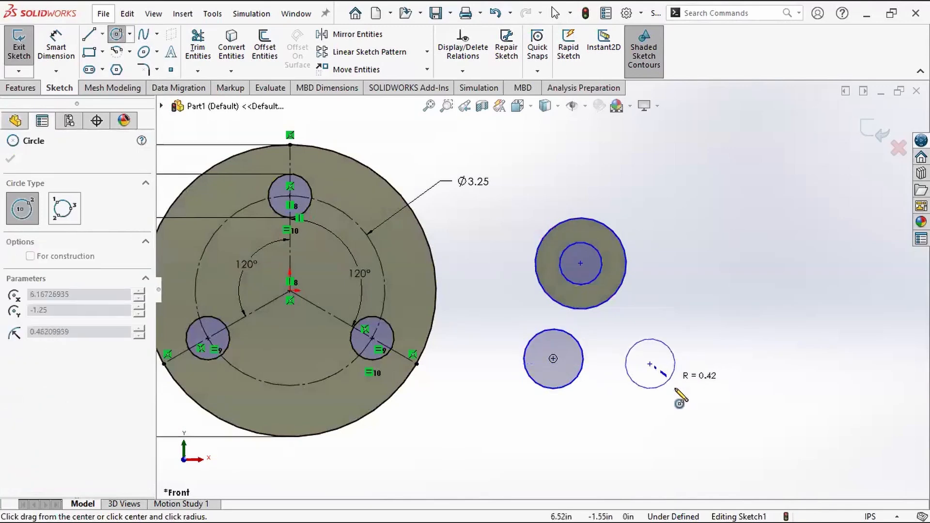
pyautogui.click(695, 406)
pyautogui.press('Escape')
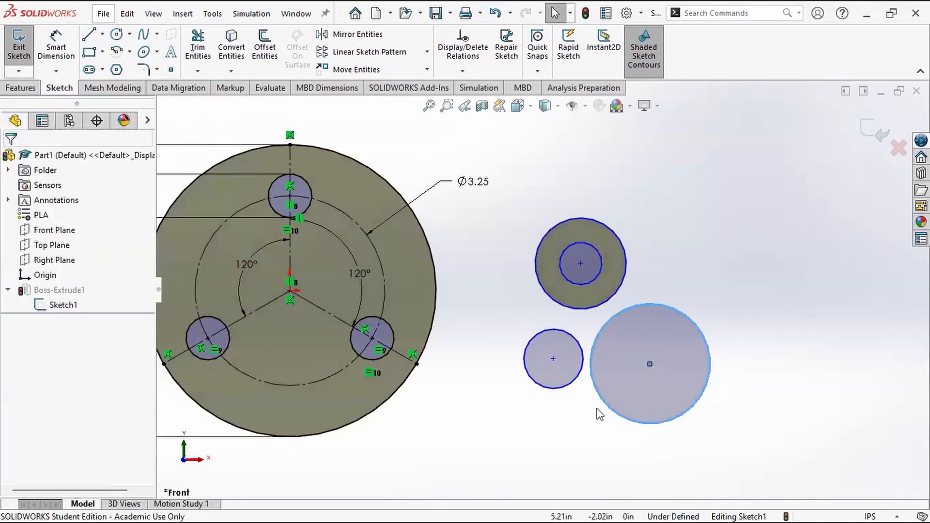
# Step: Add a concentric relation between the two lower circles and test it by moving their shared centre down toward the disc
pyautogui.click(616, 420)
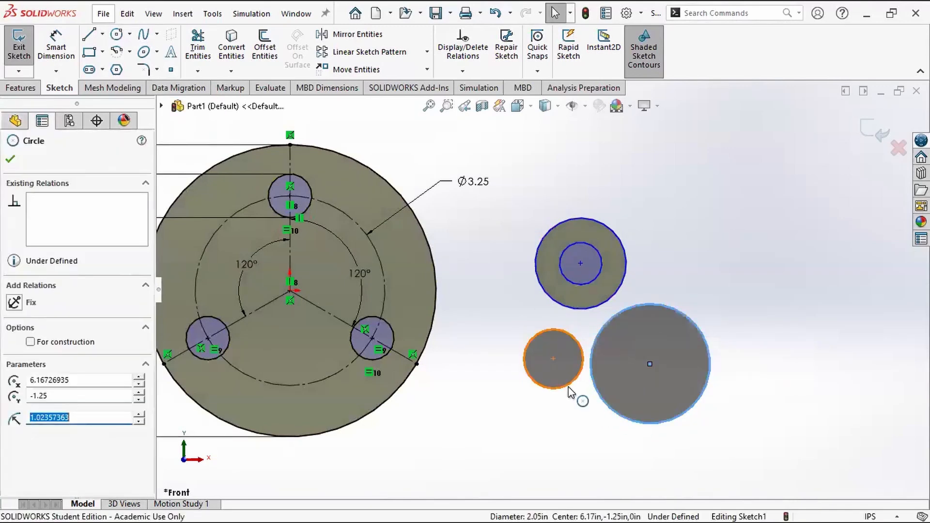
pyautogui.keyDown('ctrl'); pyautogui.click(567, 395); pyautogui.keyUp('ctrl')
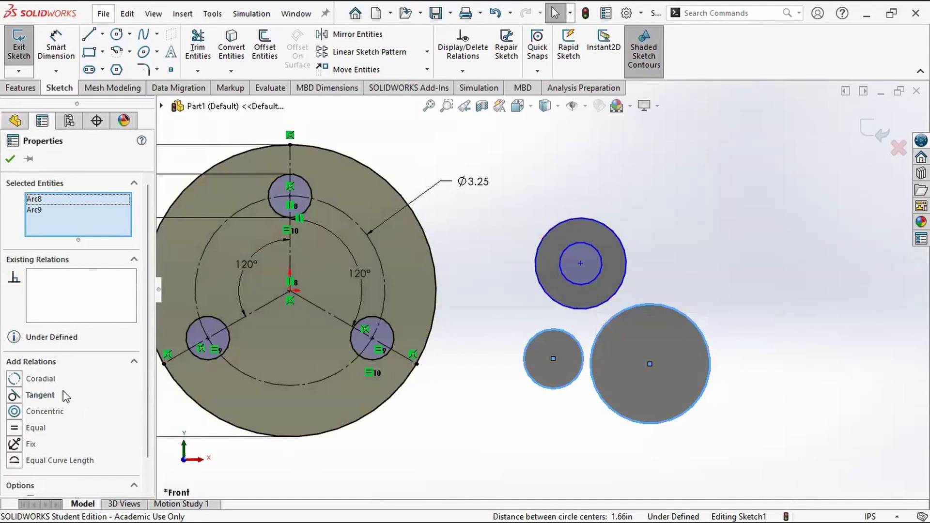
pyautogui.click(15, 411)
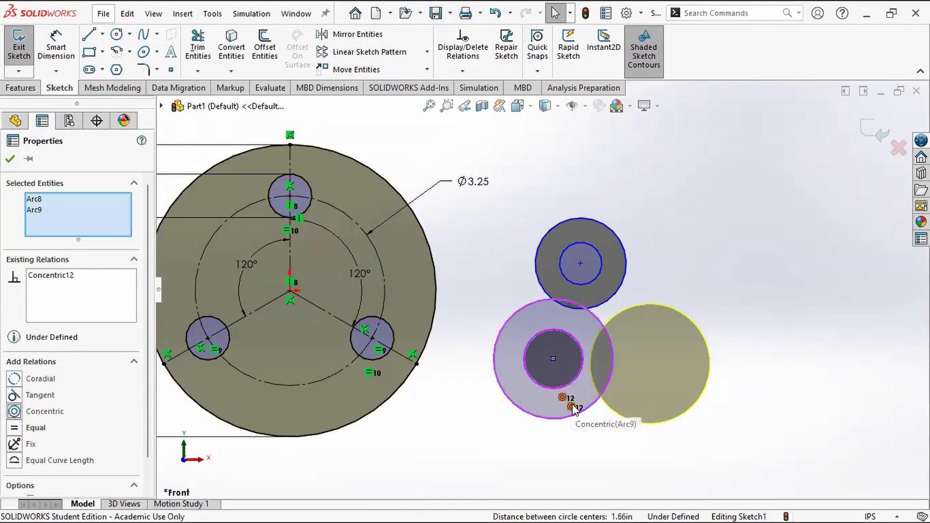
pyautogui.click(640, 433)
pyautogui.moveTo(553, 358); pyautogui.dragTo(527, 388)
pyautogui.click(624, 393)
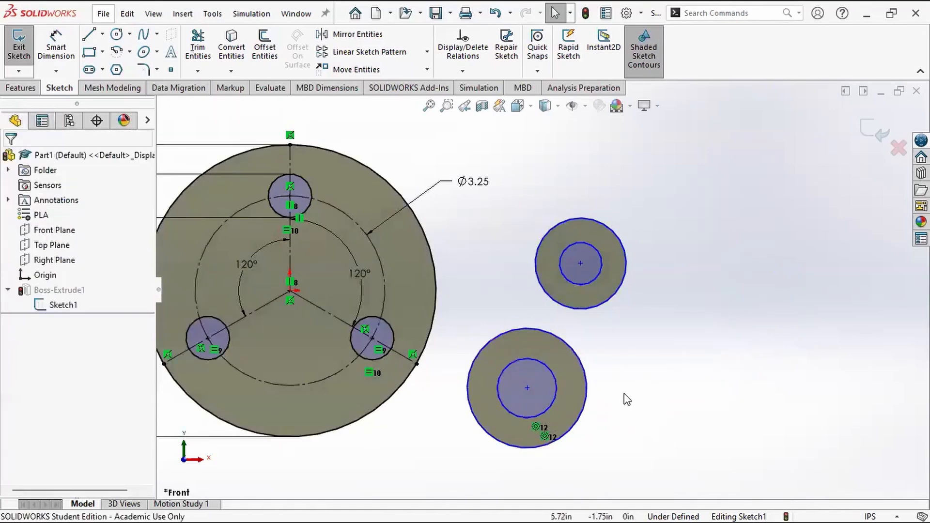
pyautogui.click(574, 400)
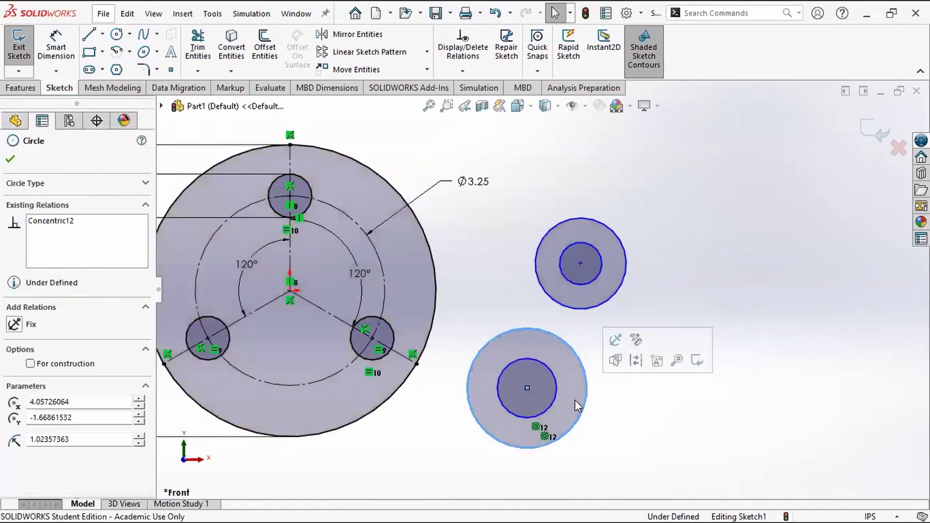
pyautogui.click(654, 424)
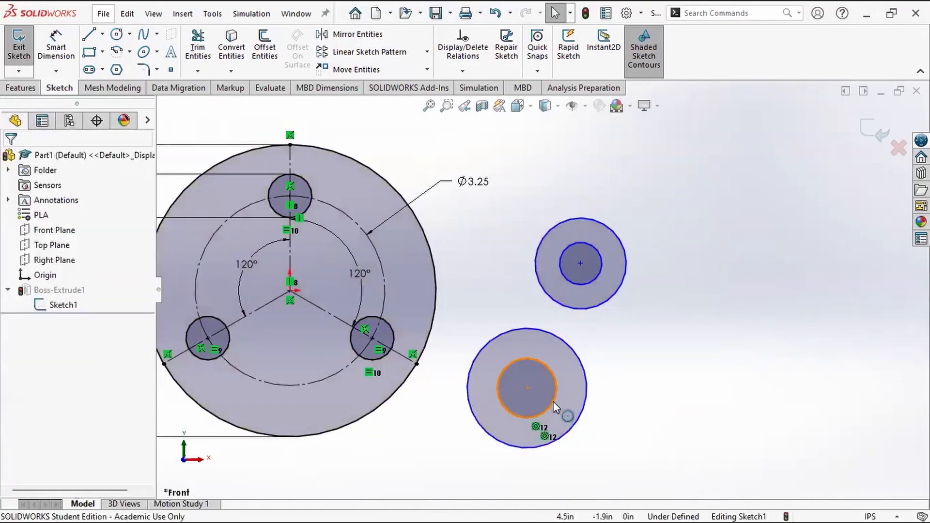
pyautogui.click(555, 405)
pyautogui.click(655, 420)
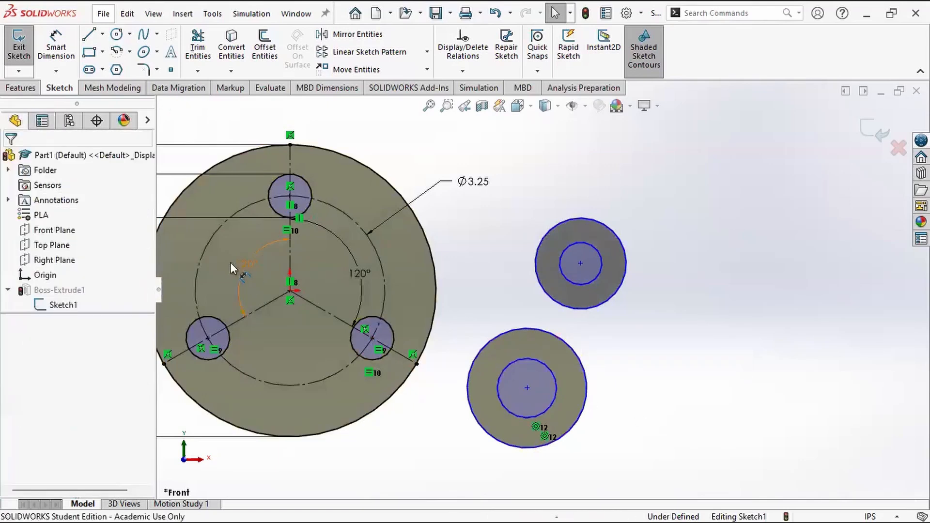
# Step: Sketch two more circles at the far right of the sketch, about 0.49 in and 1.20 in in radius
pyautogui.click(116, 34)
pyautogui.click(757, 384)
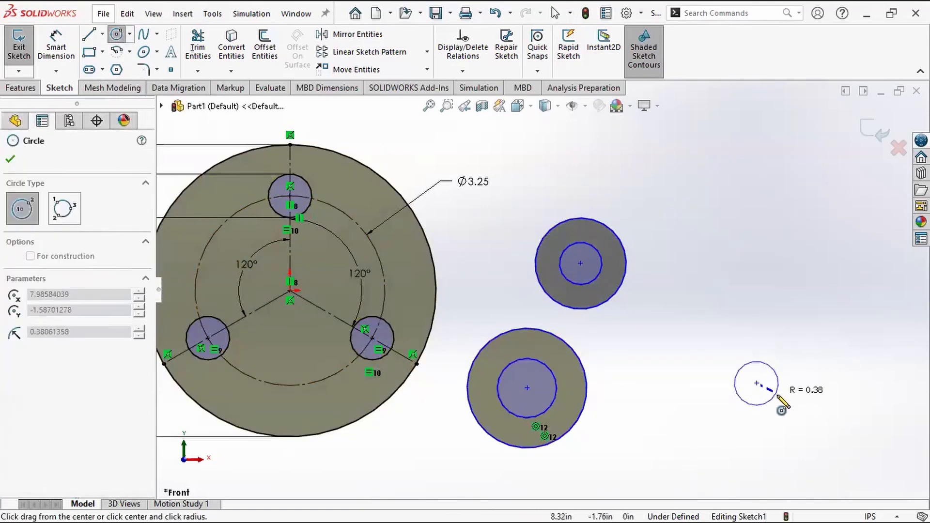
pyautogui.click(781, 400)
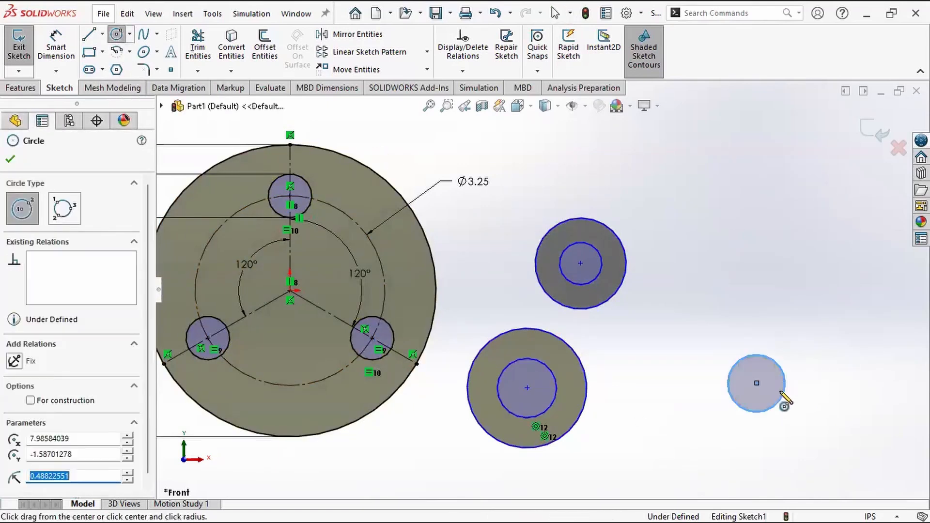
pyautogui.click(725, 256)
pyautogui.click(760, 322)
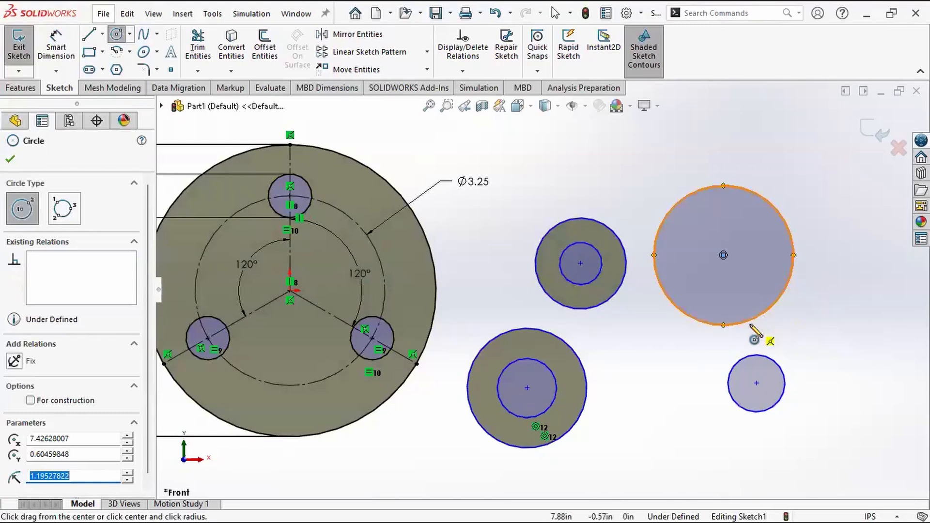
pyautogui.press('Escape')
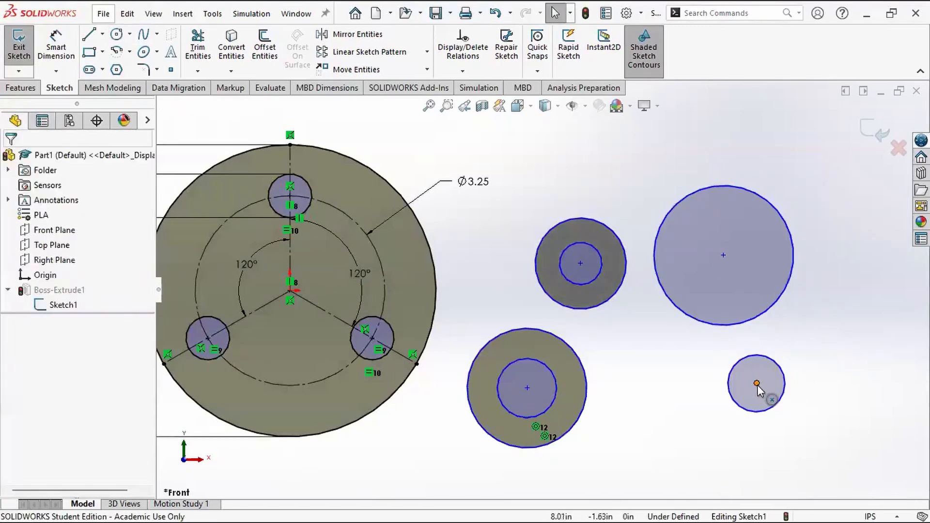
# Step: Compare the relations available for the two rightmost circles' centre points with those for their outlines
pyautogui.click(756, 384)
pyautogui.keyDown('ctrl'); pyautogui.click(723, 255); pyautogui.keyUp('ctrl')
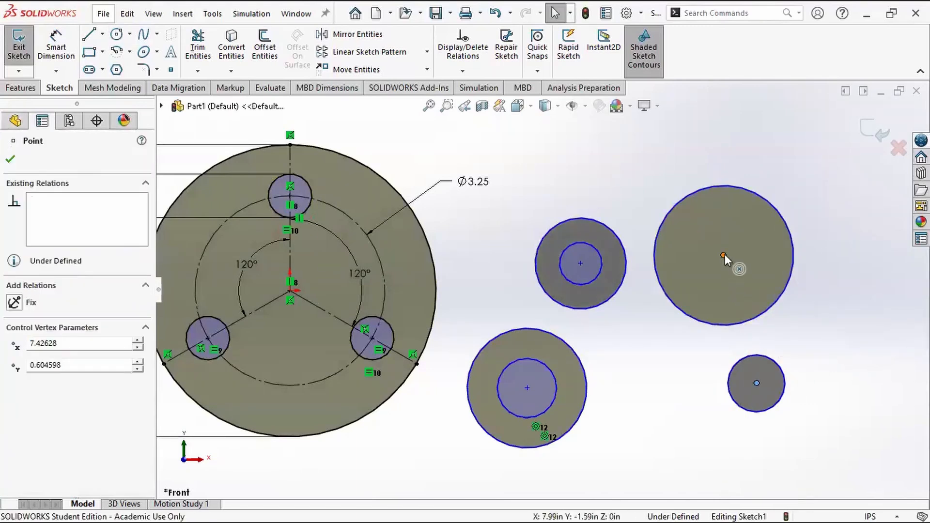
pyautogui.click(693, 396)
pyautogui.click(751, 322)
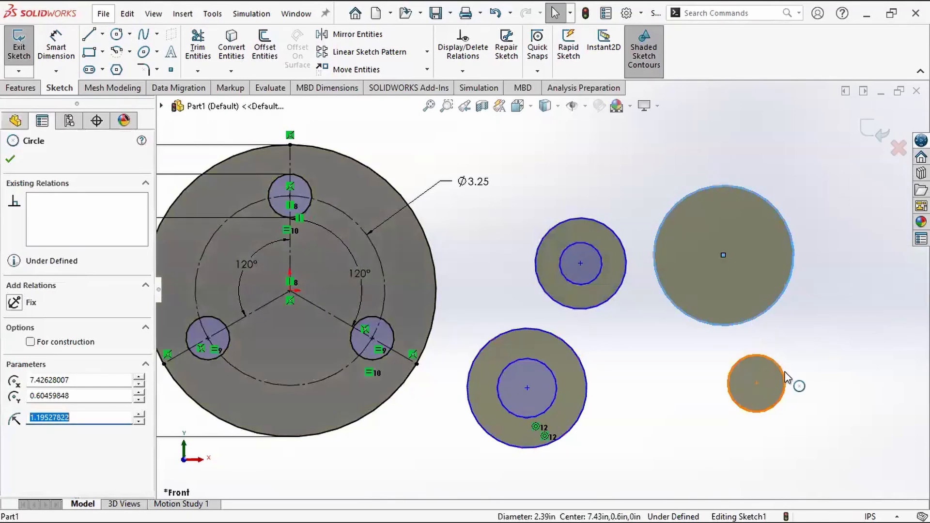
pyautogui.keyDown('ctrl'); pyautogui.click(785, 381); pyautogui.keyUp('ctrl')
pyautogui.click(726, 348)
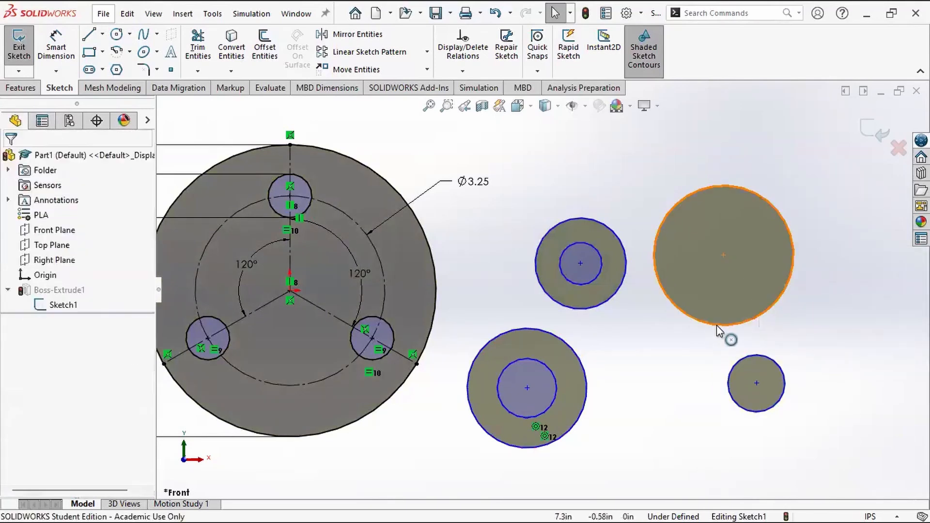
# Step: Add a coradial relation between the two rightmost circles
pyautogui.click(716, 324)
pyautogui.keyDown('ctrl'); pyautogui.click(773, 361); pyautogui.keyUp('ctrl')
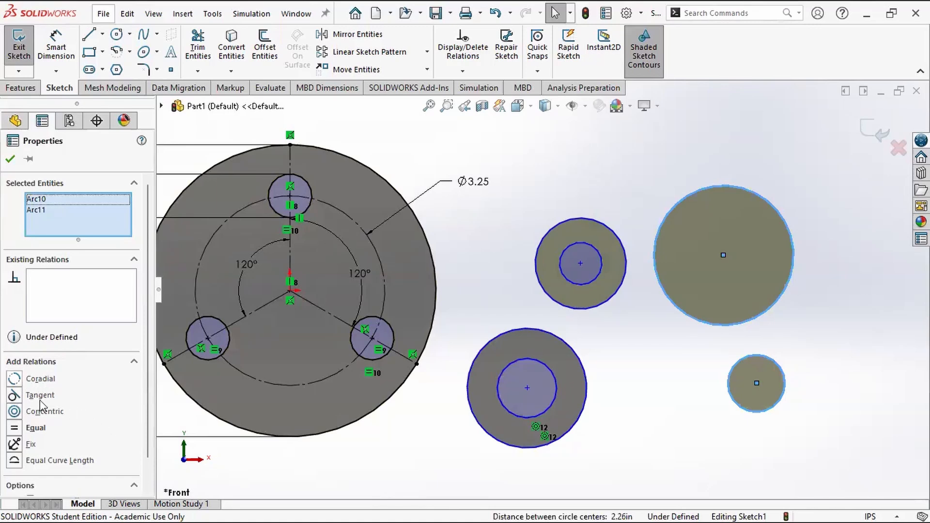
pyautogui.click(15, 379)
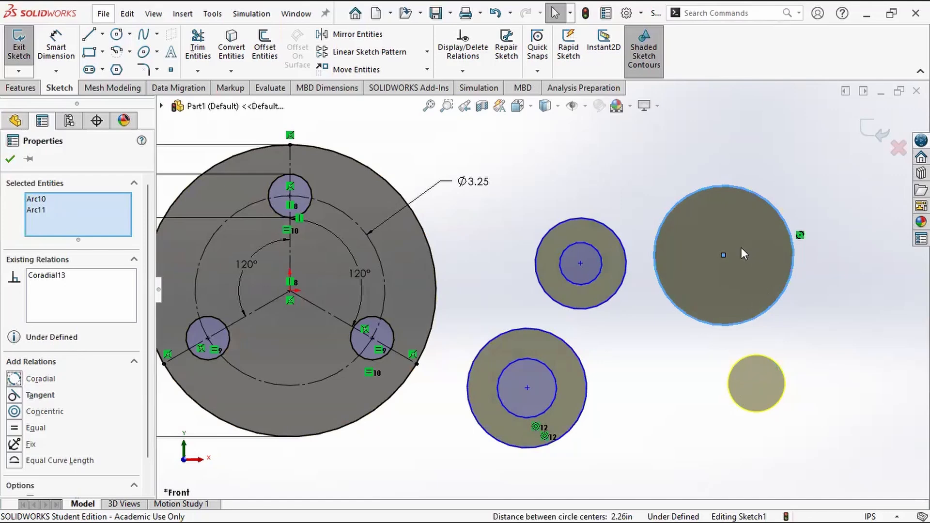
pyautogui.click(685, 366)
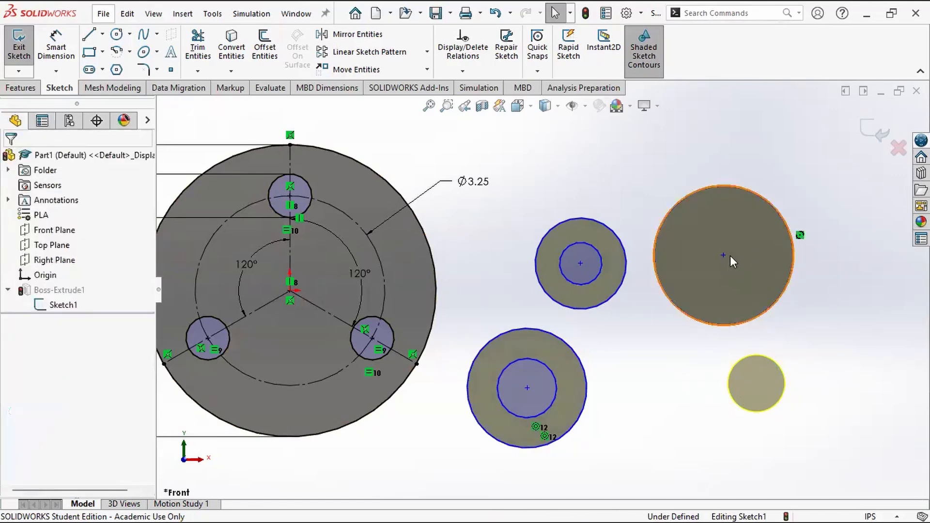
# Step: Test the coradial circles by moving their shared centre and resizing them to about 1.10 in in radius
pyautogui.moveTo(724, 255); pyautogui.dragTo(715, 361)
pyautogui.moveTo(783, 375)
pyautogui.mouseDown()
pyautogui.moveTo(751, 370)
pyautogui.moveTo(774, 386)
pyautogui.mouseUp()
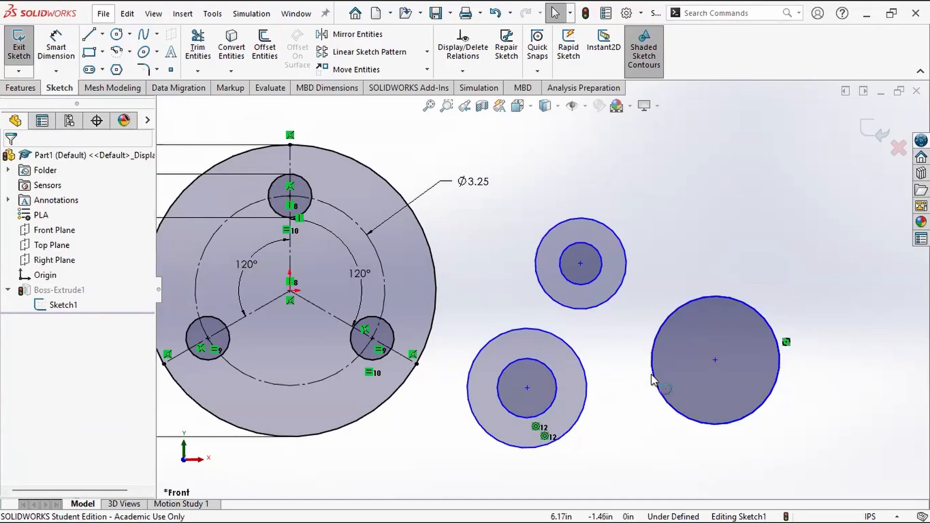
pyautogui.moveTo(715, 361); pyautogui.dragTo(696, 245)
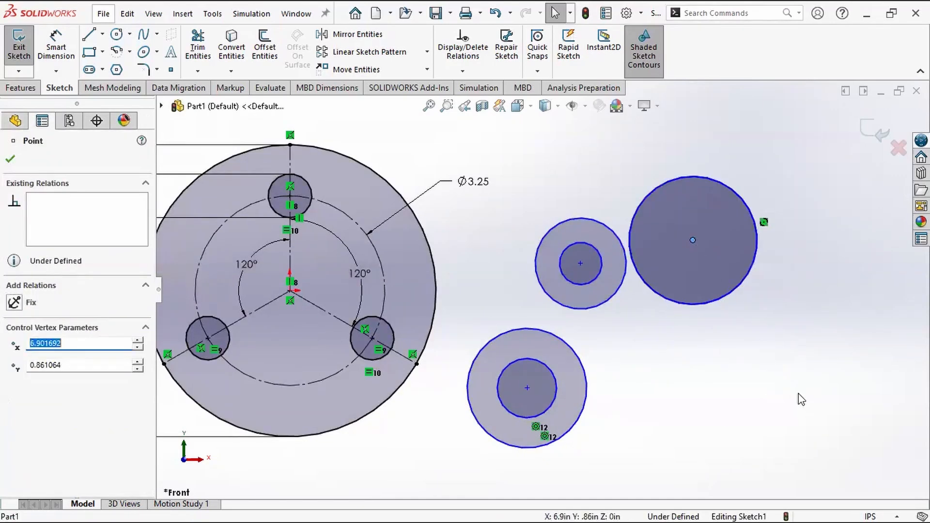
pyautogui.click(797, 397)
# Step: Delete the two overlapping coradial circles one after the other
pyautogui.click(683, 306)
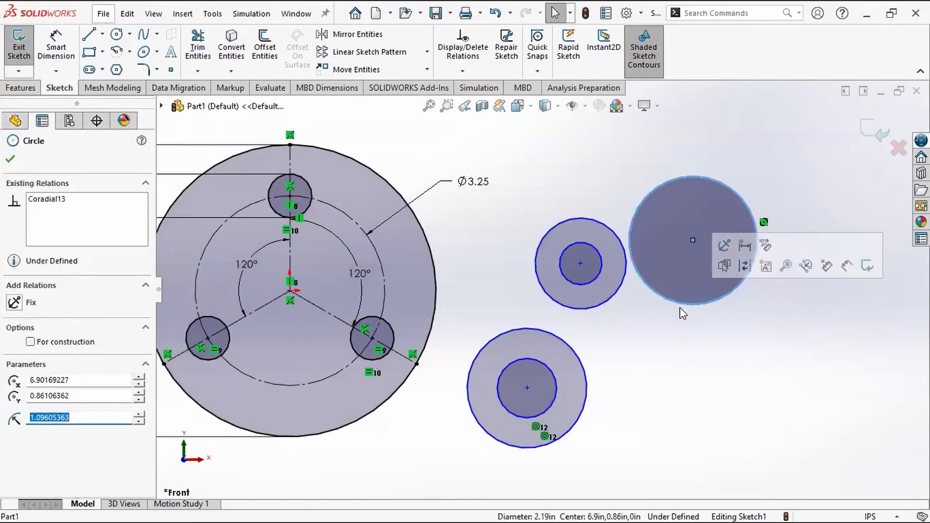
pyautogui.click(679, 307)
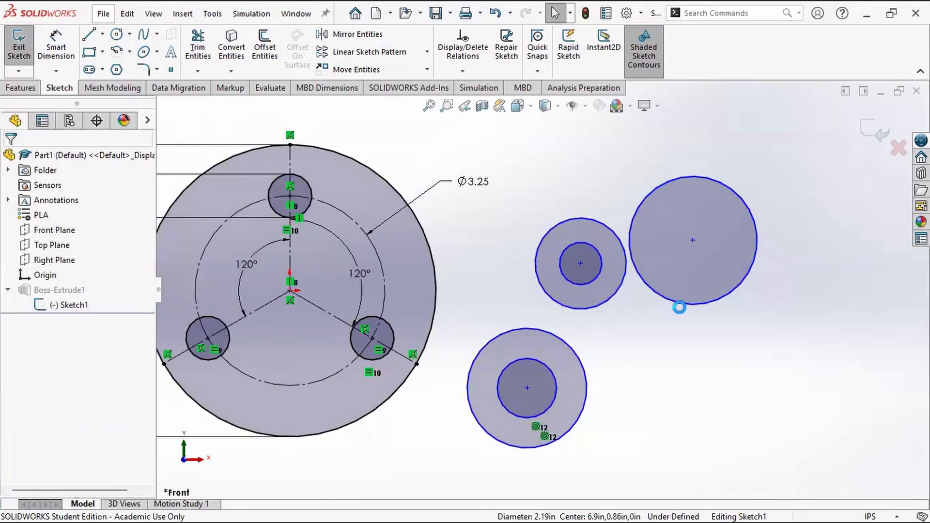
pyautogui.click(687, 303)
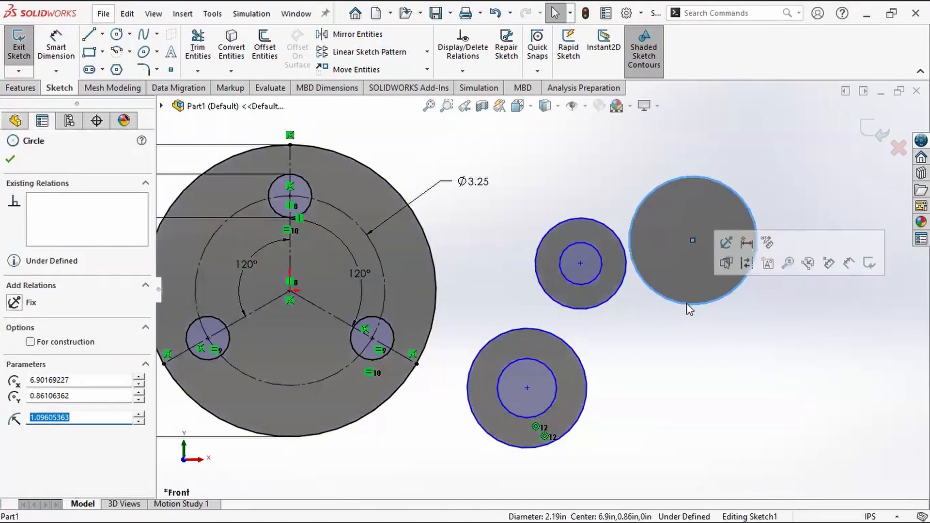
pyautogui.click(686, 303)
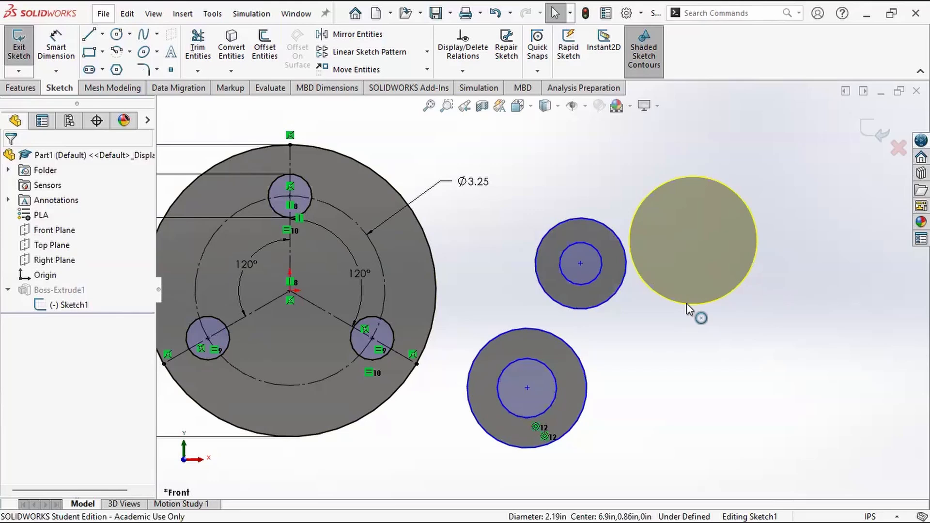
# Step: Delete the four remaining practice circles beside the disc together with the hole circle's 3.25 in diameter dimension
pyautogui.press('ctrl')
pyautogui.press('ctrl')
pyautogui.press('ctrl')
pyautogui.scroll(4, 690, 304)
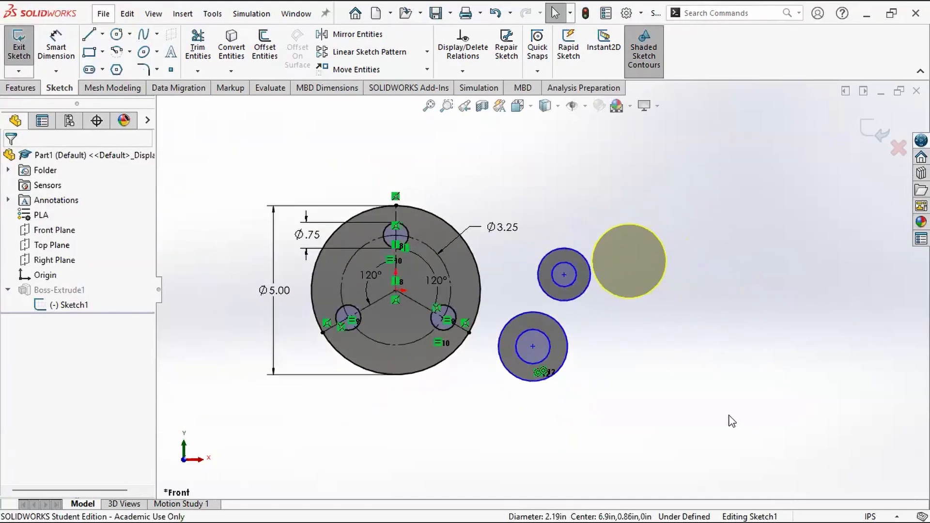
pyautogui.press('ctrl')
pyautogui.press('ctrl')
pyautogui.moveTo(695, 406); pyautogui.dragTo(491, 227)
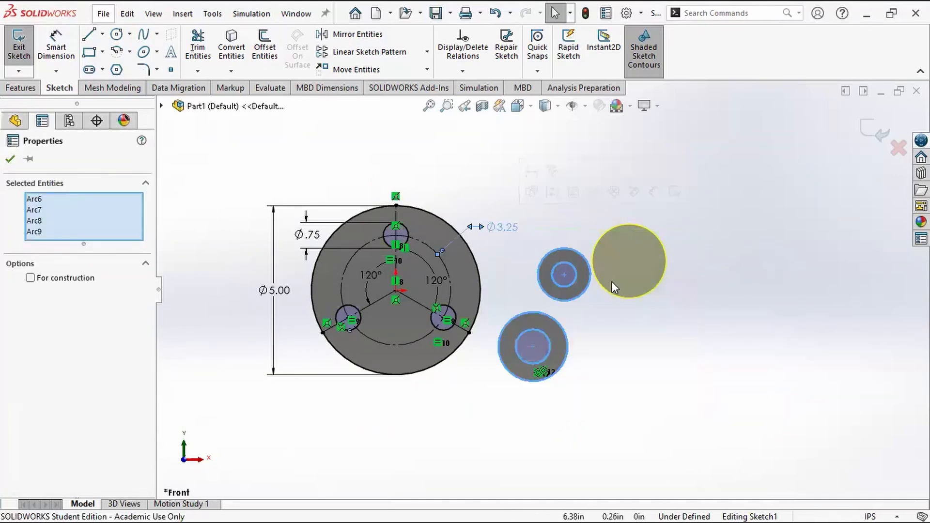
pyautogui.press('Escape')
# Step: Delete all the disc's remaining sketch geometry and dimensions, then exit the sketch and dismiss the rebuild error
pyautogui.scroll(-2, 368, 319)
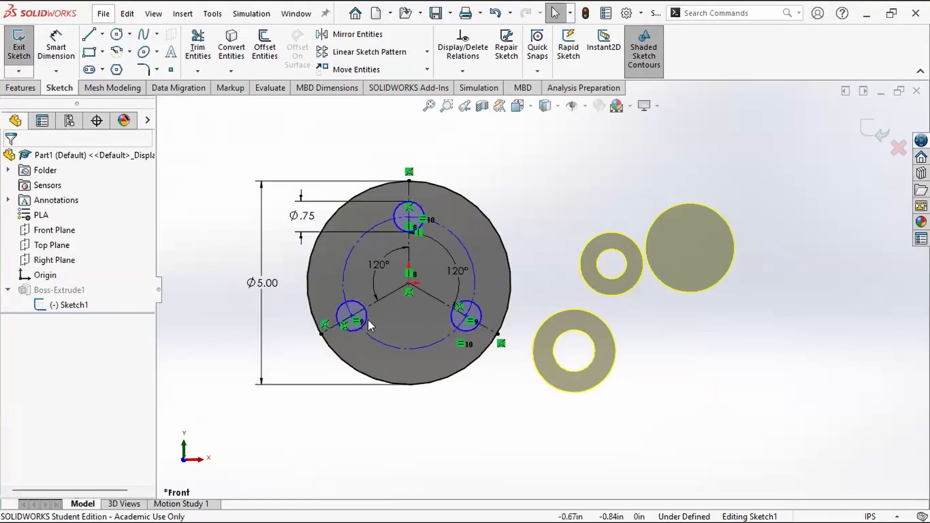
pyautogui.scroll(-2, 300, 280)
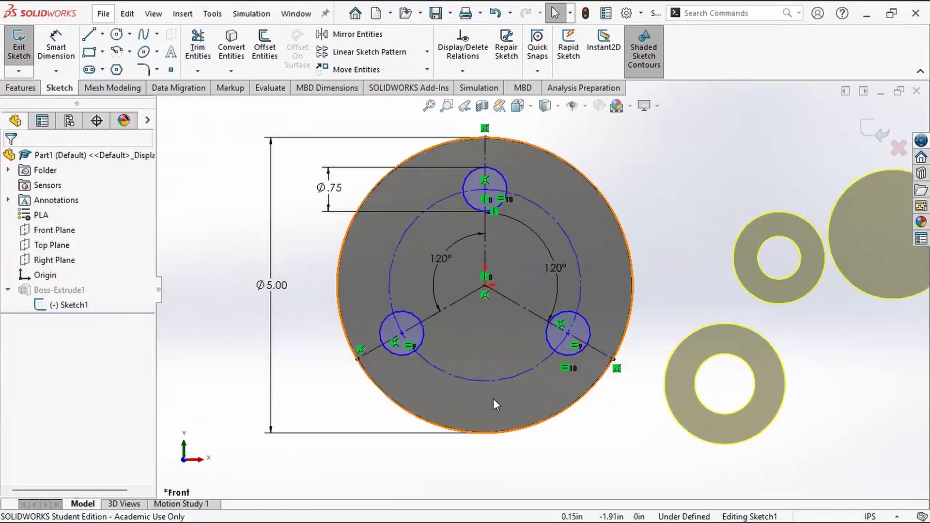
pyautogui.moveTo(694, 479)
pyautogui.mouseDown()
pyautogui.moveTo(342, 228)
pyautogui.moveTo(246, 124)
pyautogui.mouseUp()
pyautogui.press('Delete')
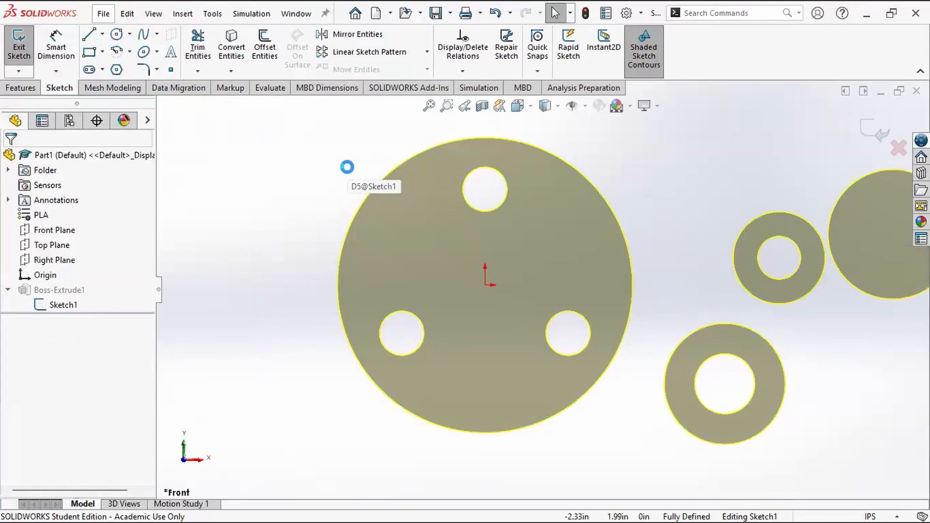
pyautogui.click(877, 131)
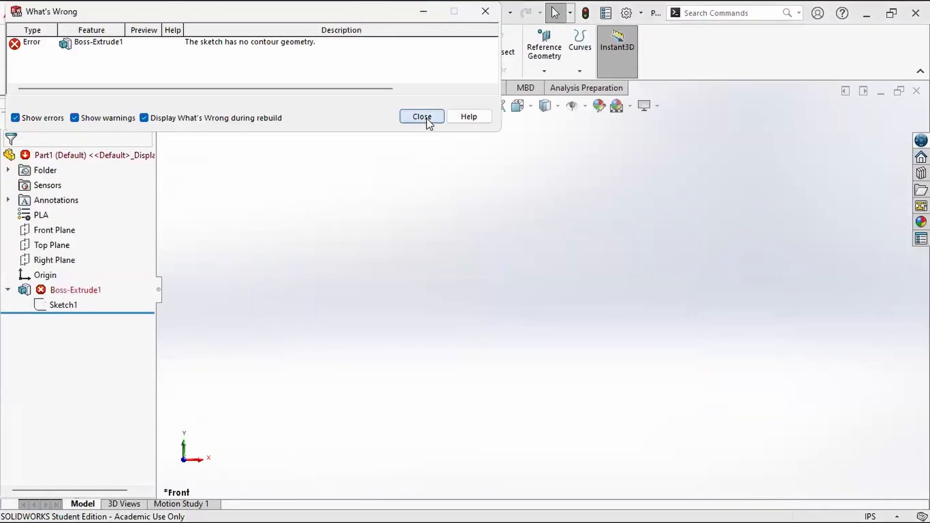
pyautogui.press('Escape')
# Step: Delete the Boss-Extrude1 feature without deleting its absorbed sketch
pyautogui.click(82, 290)
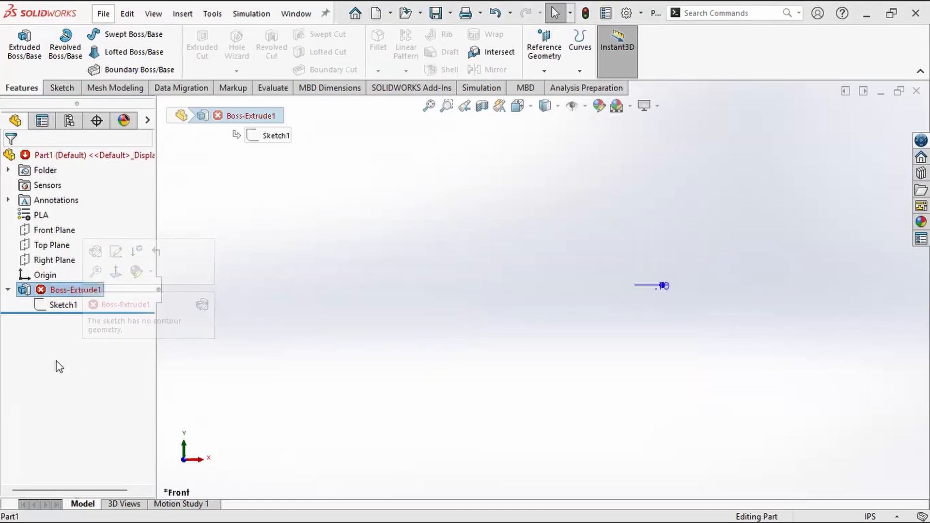
pyautogui.rightClick(66, 291)
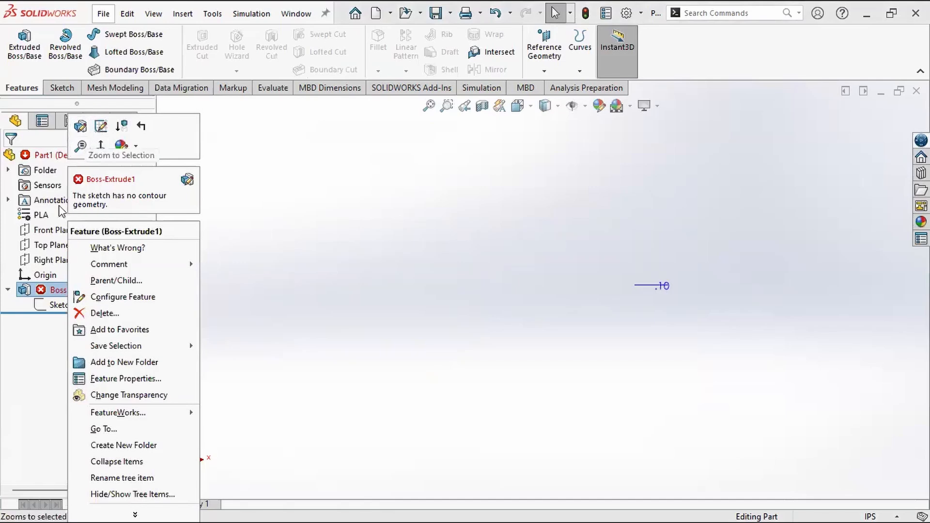
pyautogui.click(121, 314)
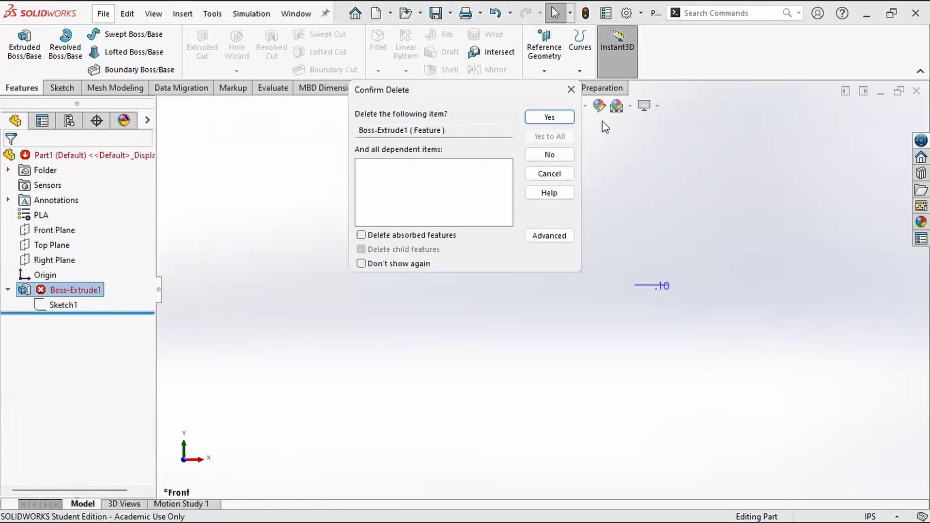
pyautogui.click(538, 117)
# Step: Delete Sketch1 from the part and confirm the deletion
pyautogui.click(46, 290)
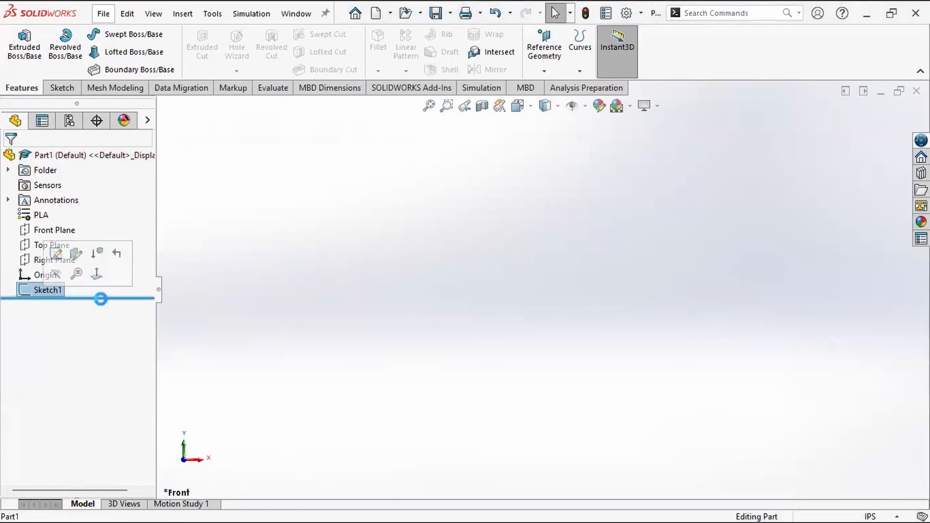
pyautogui.press('Delete')
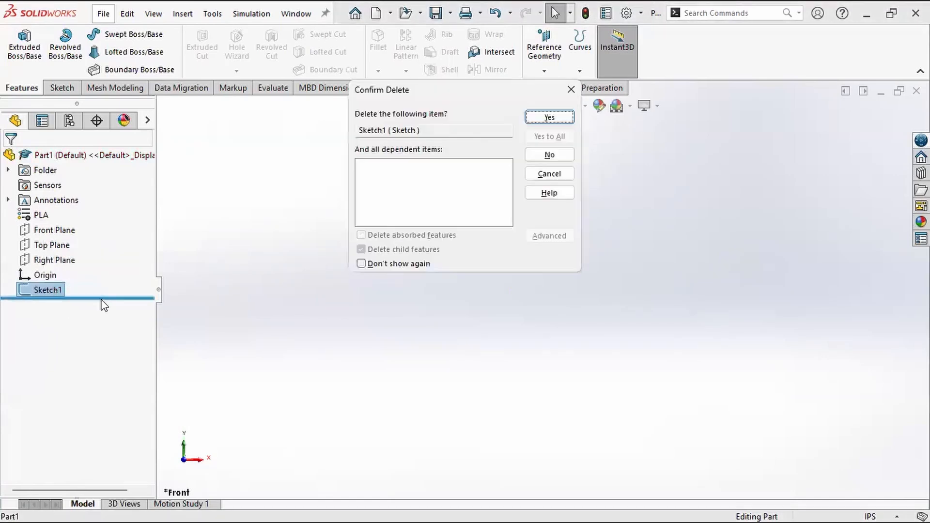
pyautogui.click(546, 117)
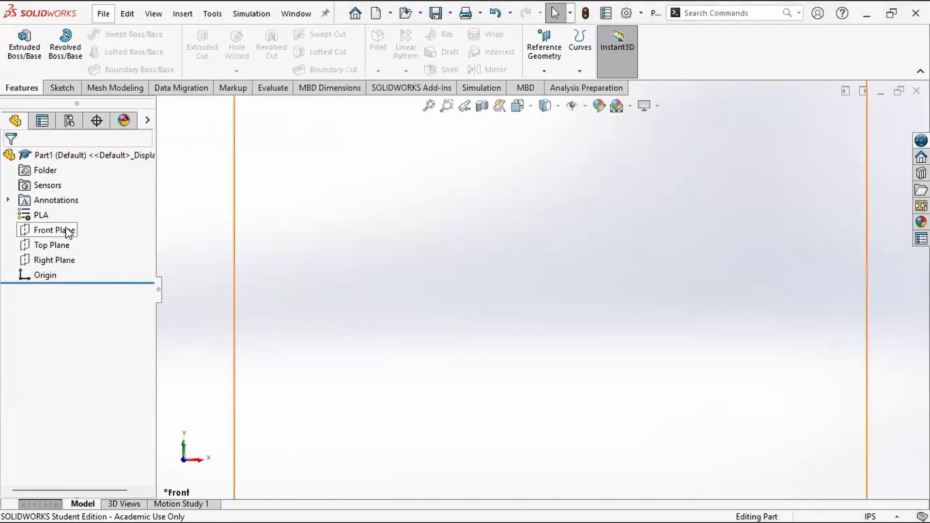
# Step: Select the Front Plane in the emptied part
pyautogui.click(60, 233)
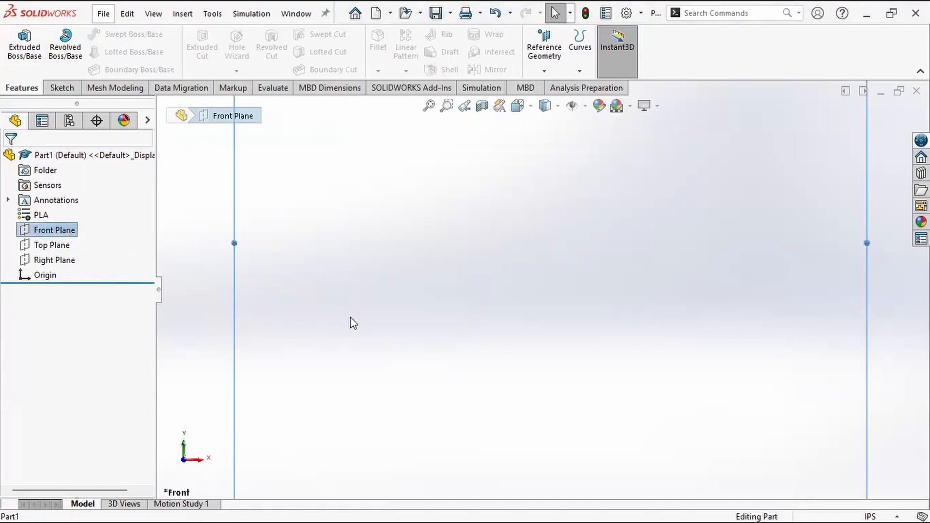
pyautogui.press('ctrl')
pyautogui.press('ctrl')
pyautogui.press('ctrl')
pyautogui.press('ctrl')
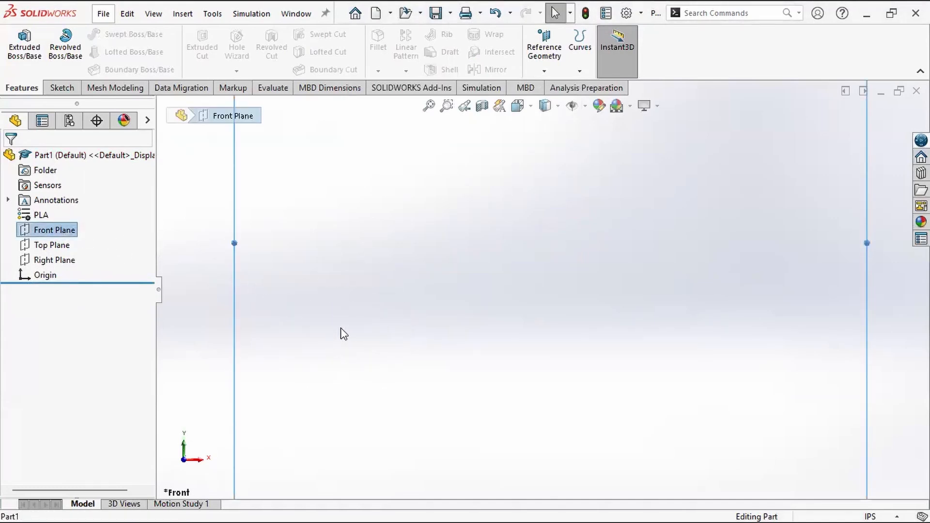